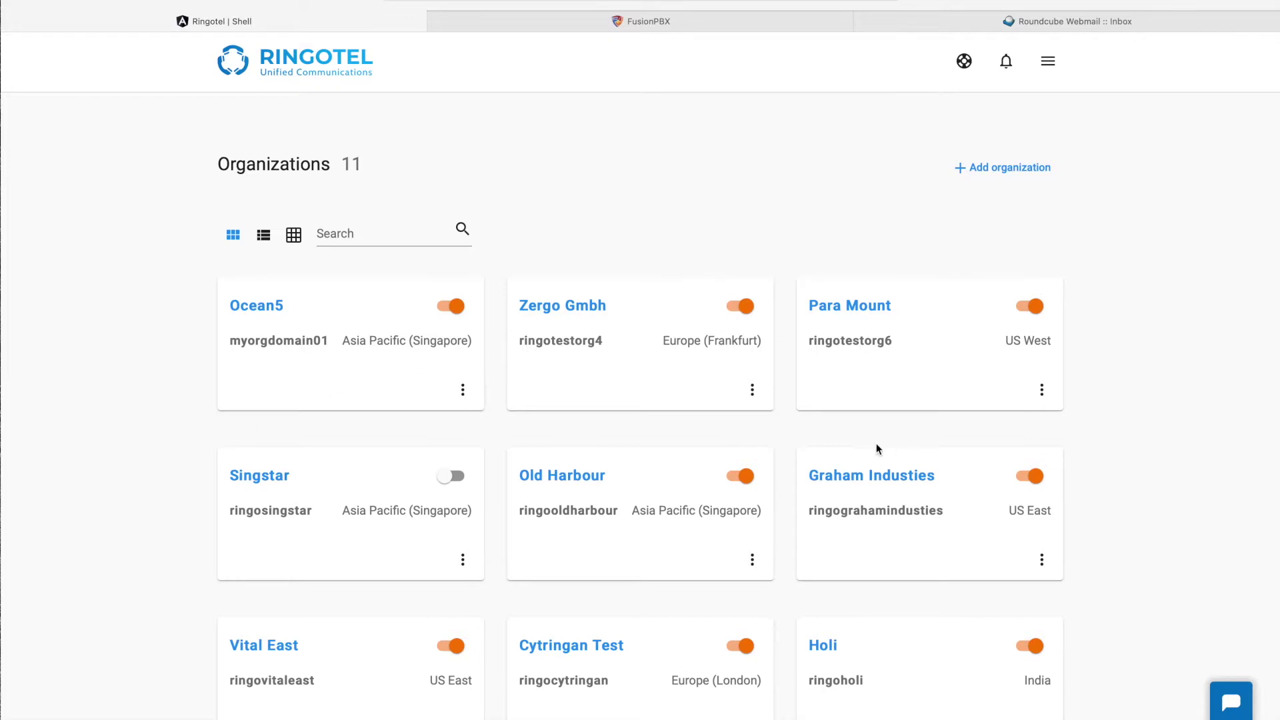
Step: Scroll through the existing organizations, then start the Add organization wizard
{"action": "scroll", "coordinate": [470, 477], "scroll_direction": "down", "scroll_amount": 4}
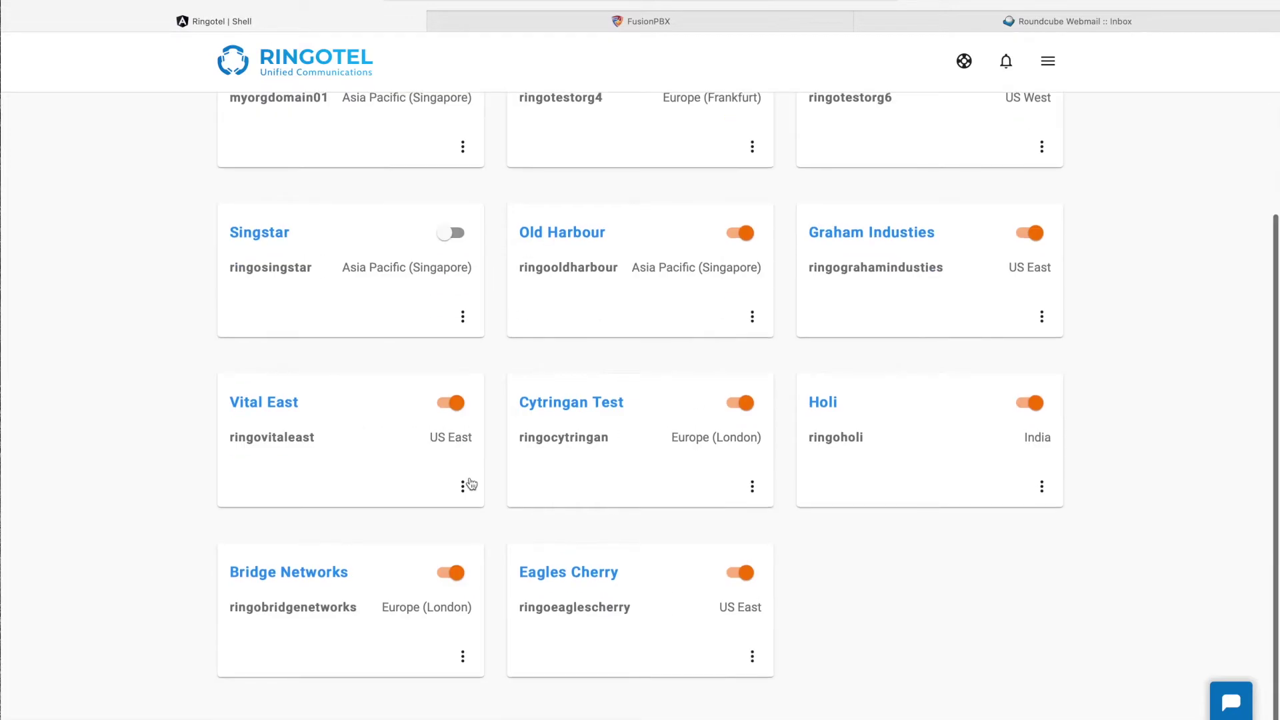
{"action": "scroll", "coordinate": [471, 483], "scroll_direction": "up", "scroll_amount": 4}
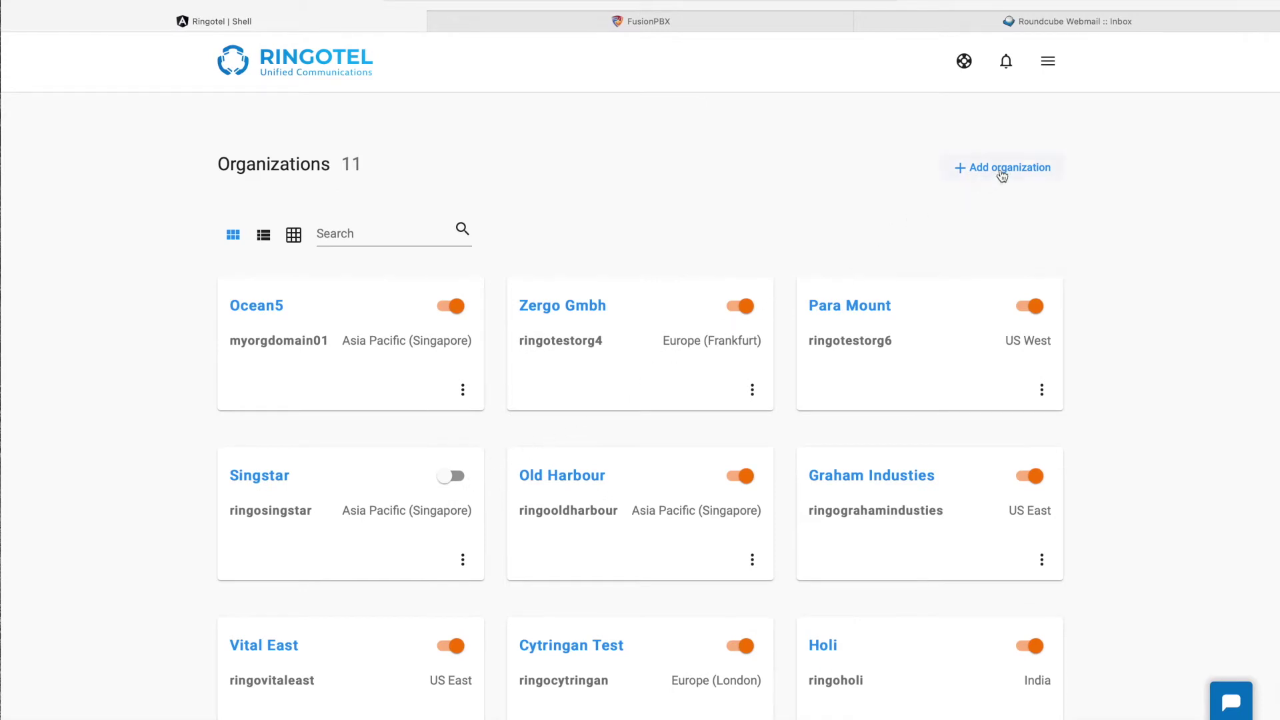
{"action": "left_click", "coordinate": [1001, 172]}
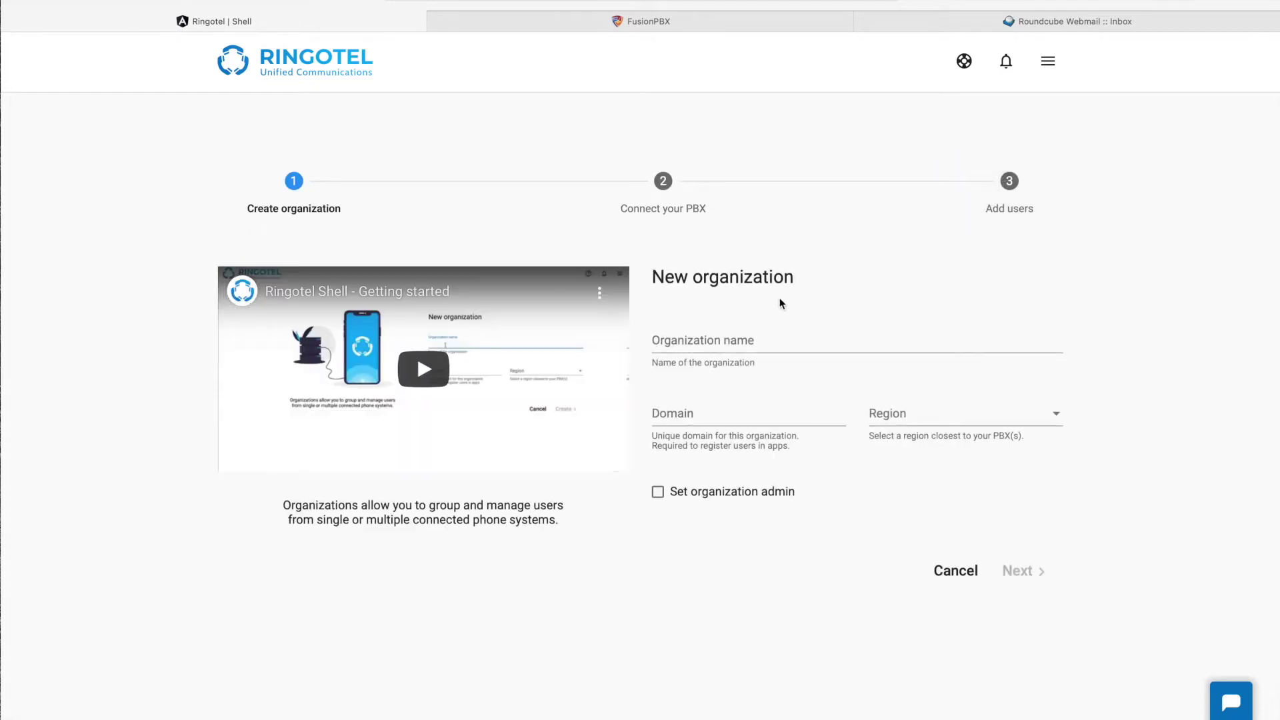
Step: Enter organization name 'ACME Ltd', pick the US East region, and submit
{"action": "left_click", "coordinate": [758, 332]}
{"action": "type", "text": "ACME"}
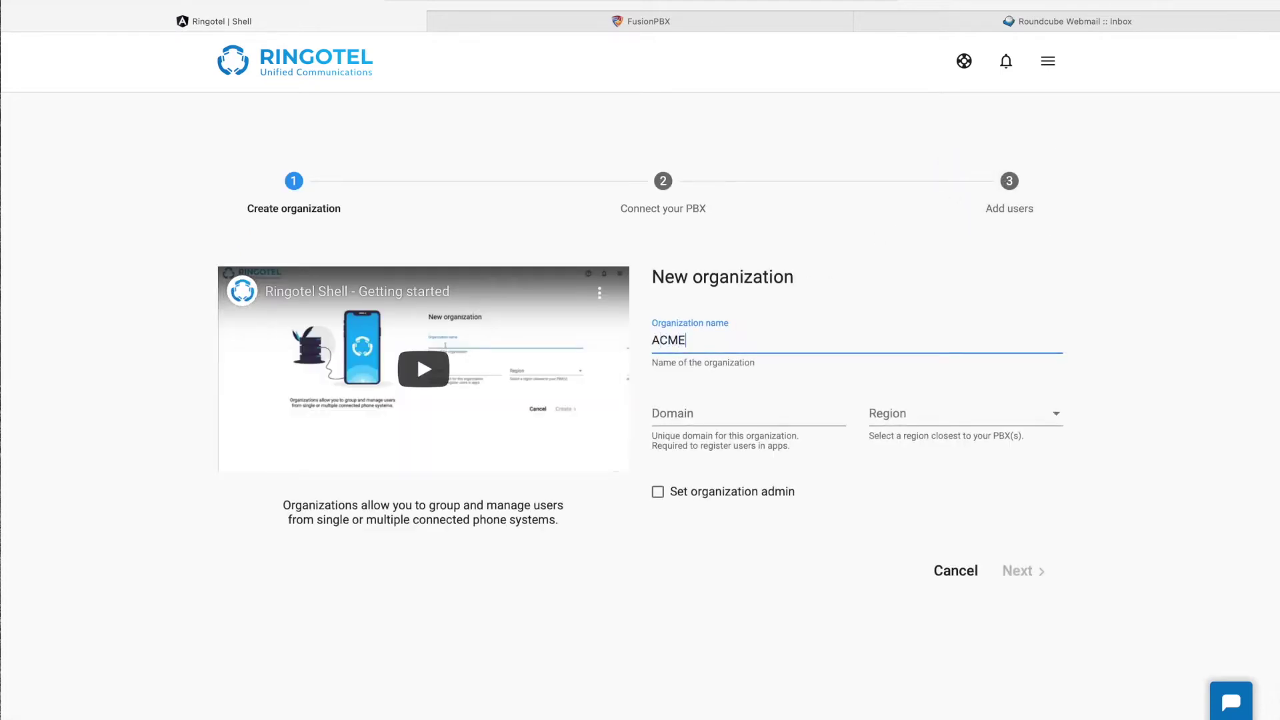
{"action": "type", "text": " Ltd"}
{"action": "key", "text": "Tab"}
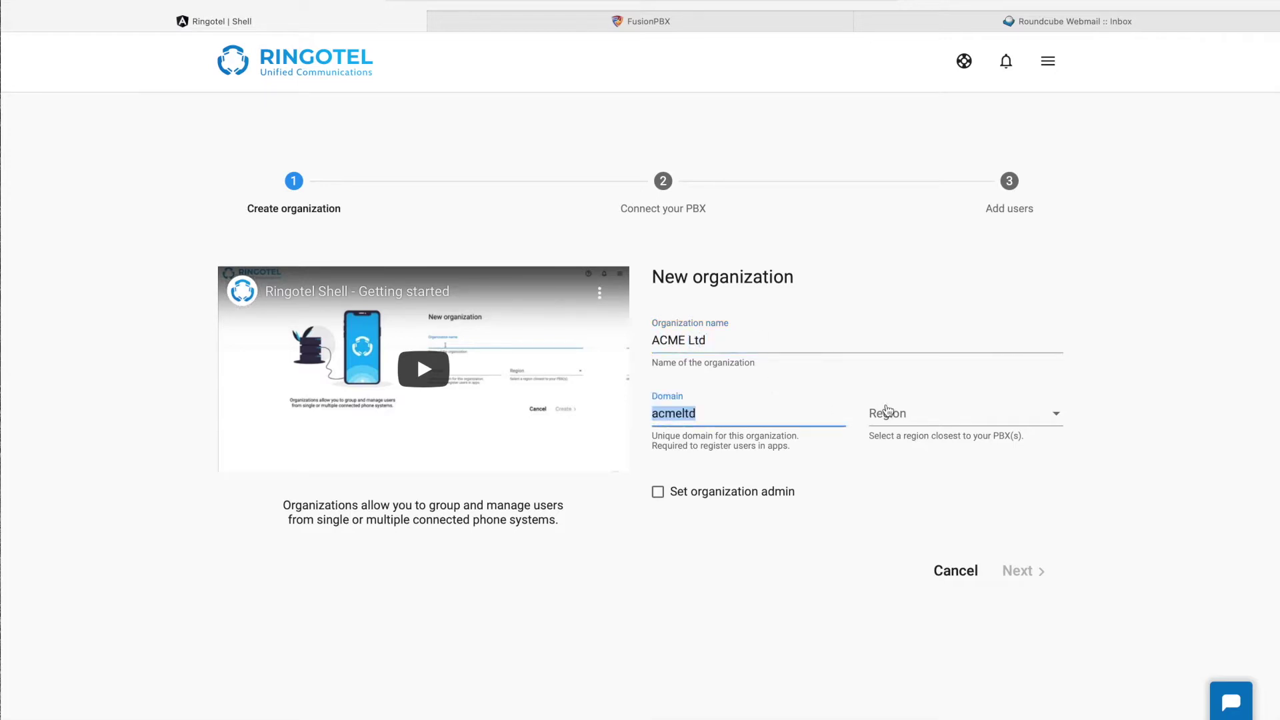
{"action": "left_click", "coordinate": [901, 415]}
{"action": "scroll", "coordinate": [917, 529], "scroll_direction": "down", "scroll_amount": 1}
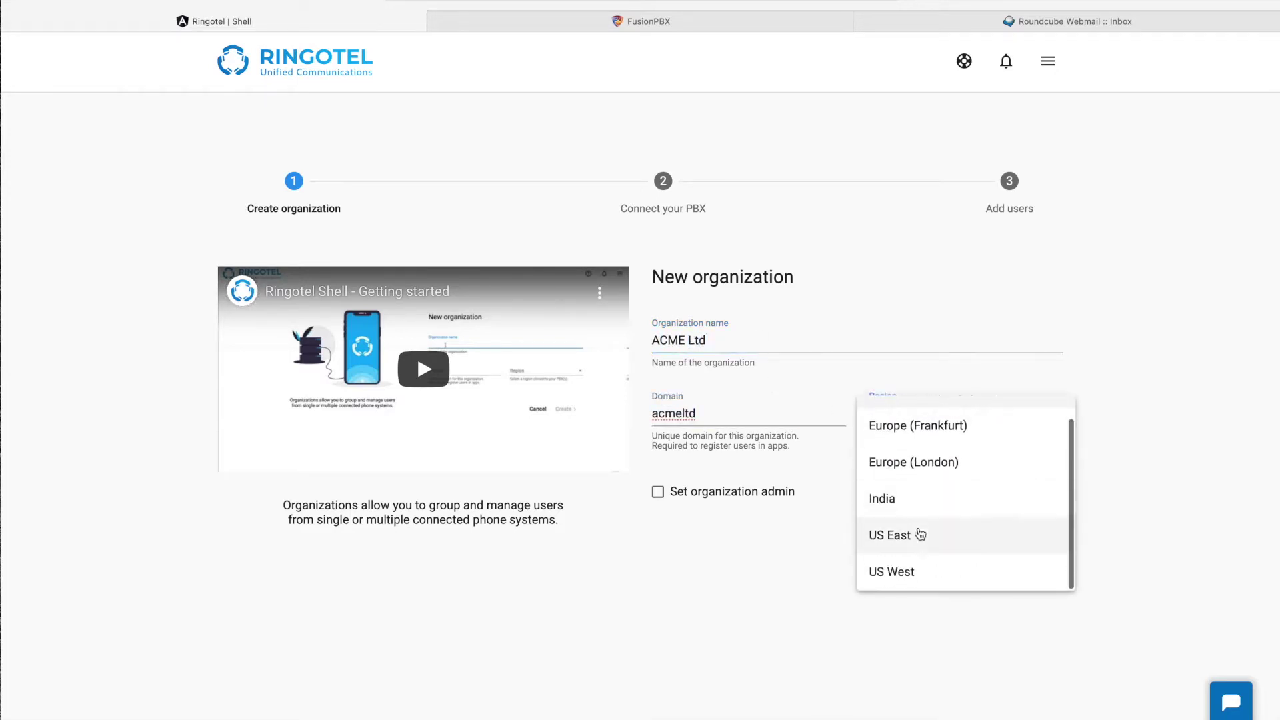
{"action": "left_click", "coordinate": [914, 534]}
{"action": "left_click", "coordinate": [1014, 572]}
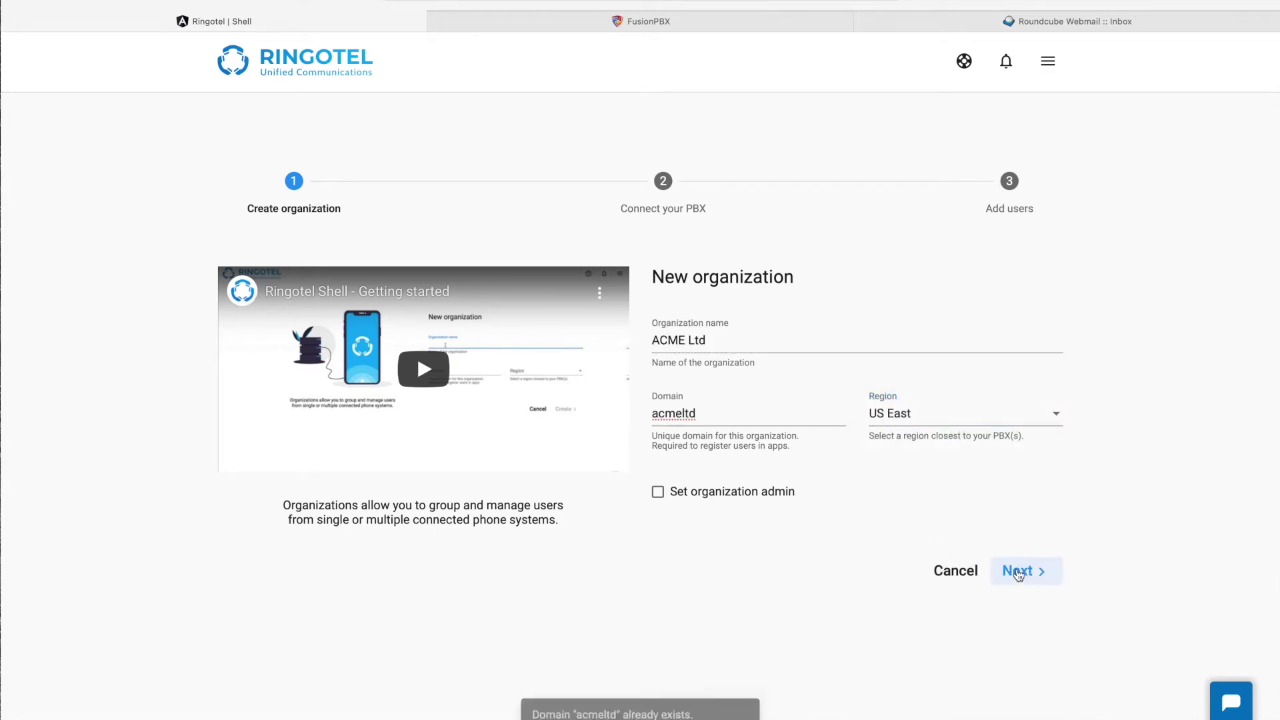
Step: Change the duplicate domain to 'acmeltd2' and resubmit the organization
{"action": "left_click_drag", "start_coordinate": [520, 716], "coordinate": [694, 704]}
{"action": "left_click", "coordinate": [737, 416]}
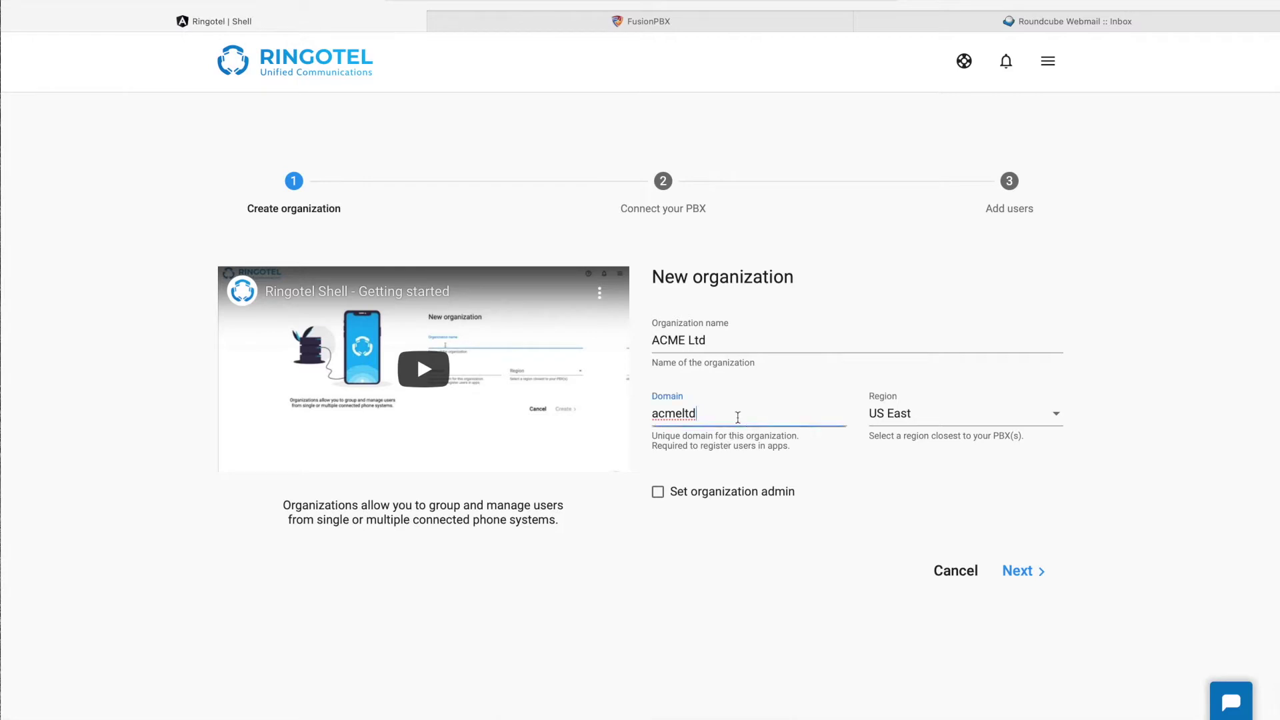
{"action": "type", "text": "2"}
{"action": "left_click", "coordinate": [1039, 586]}
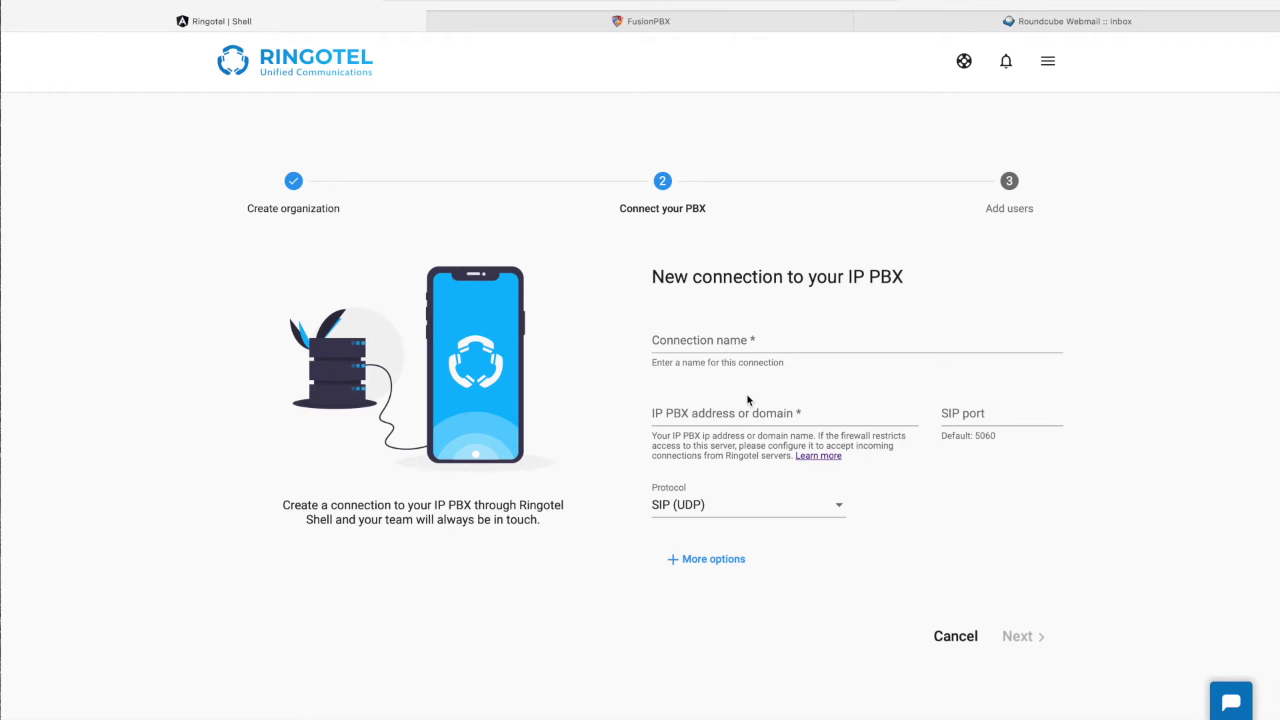
Step: Name the connection 'Fusion PBX' and paste the FusionPBX address 3.251.87.51
{"action": "left_click", "coordinate": [742, 344]}
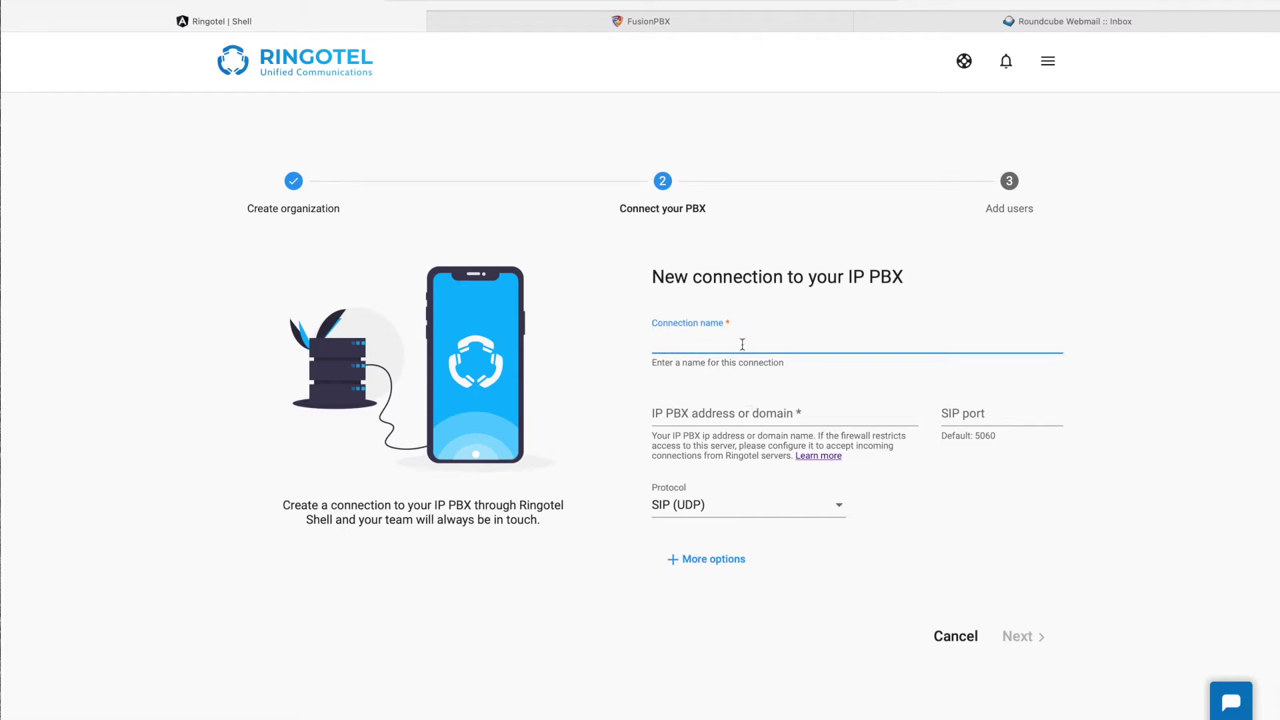
{"action": "type", "text": "Fusion PBX"}
{"action": "left_click", "coordinate": [731, 410]}
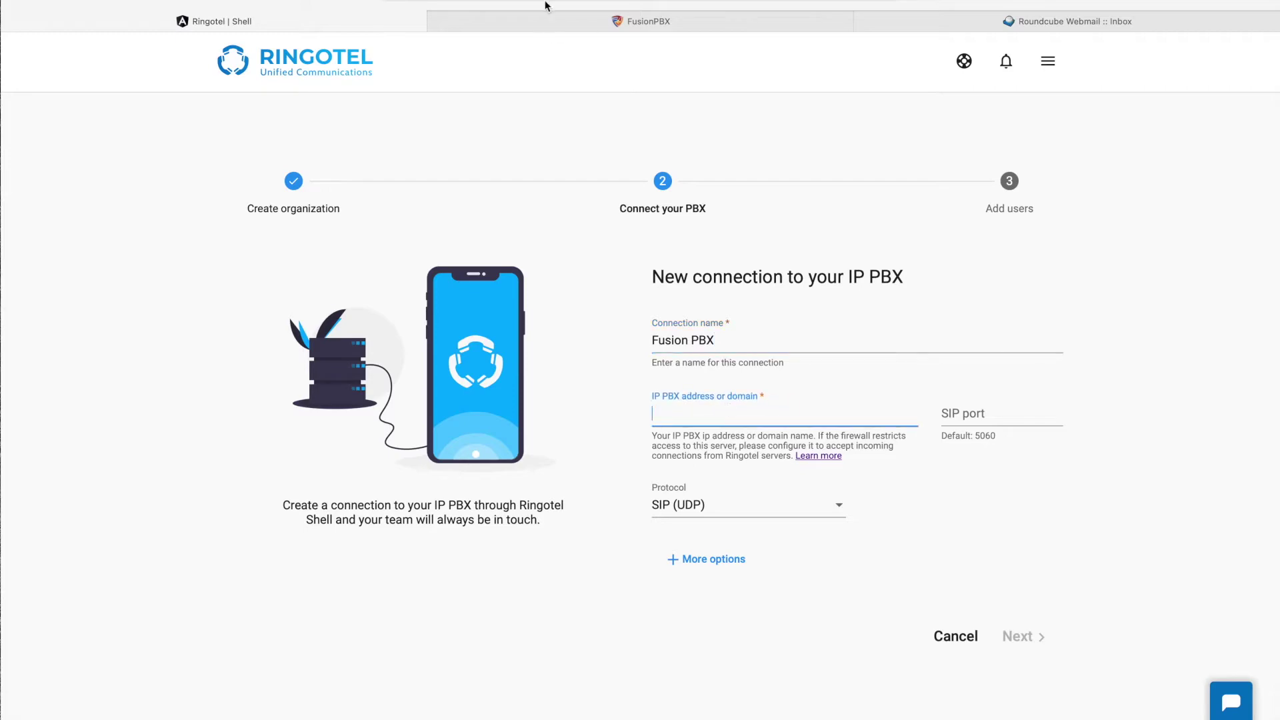
{"action": "left_click", "coordinate": [543, 25]}
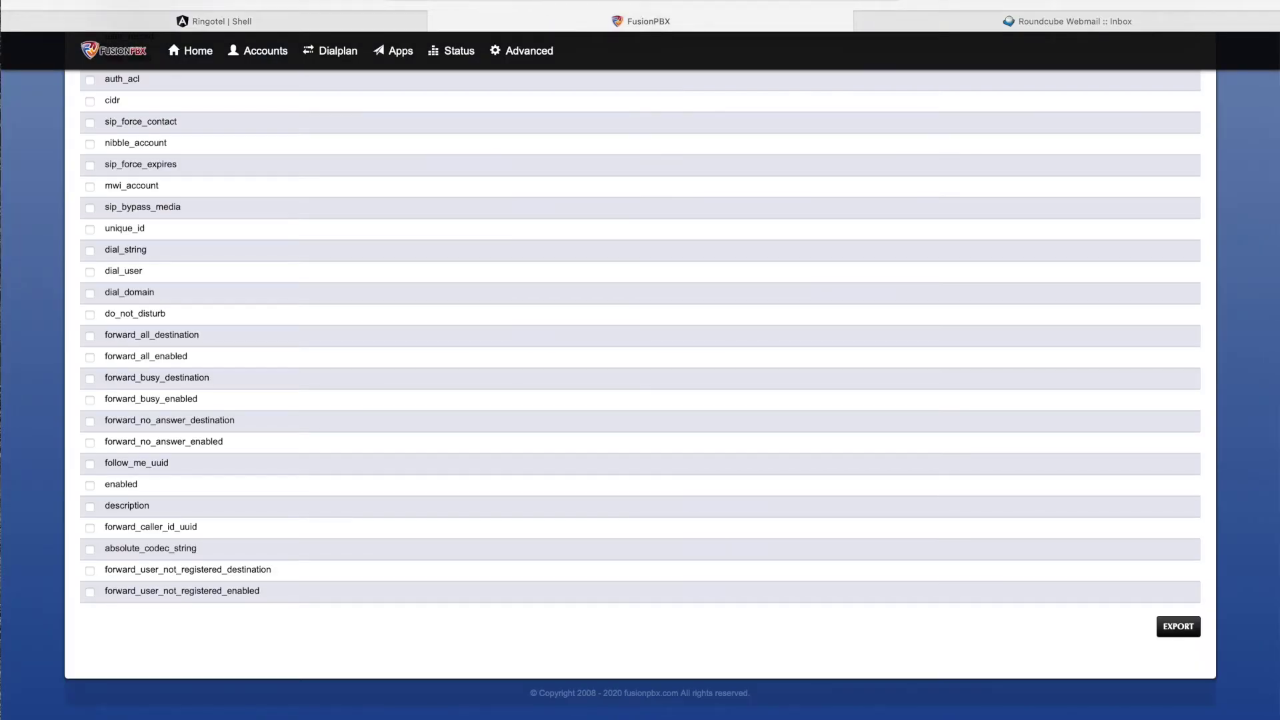
{"action": "left_click", "coordinate": [438, 1]}
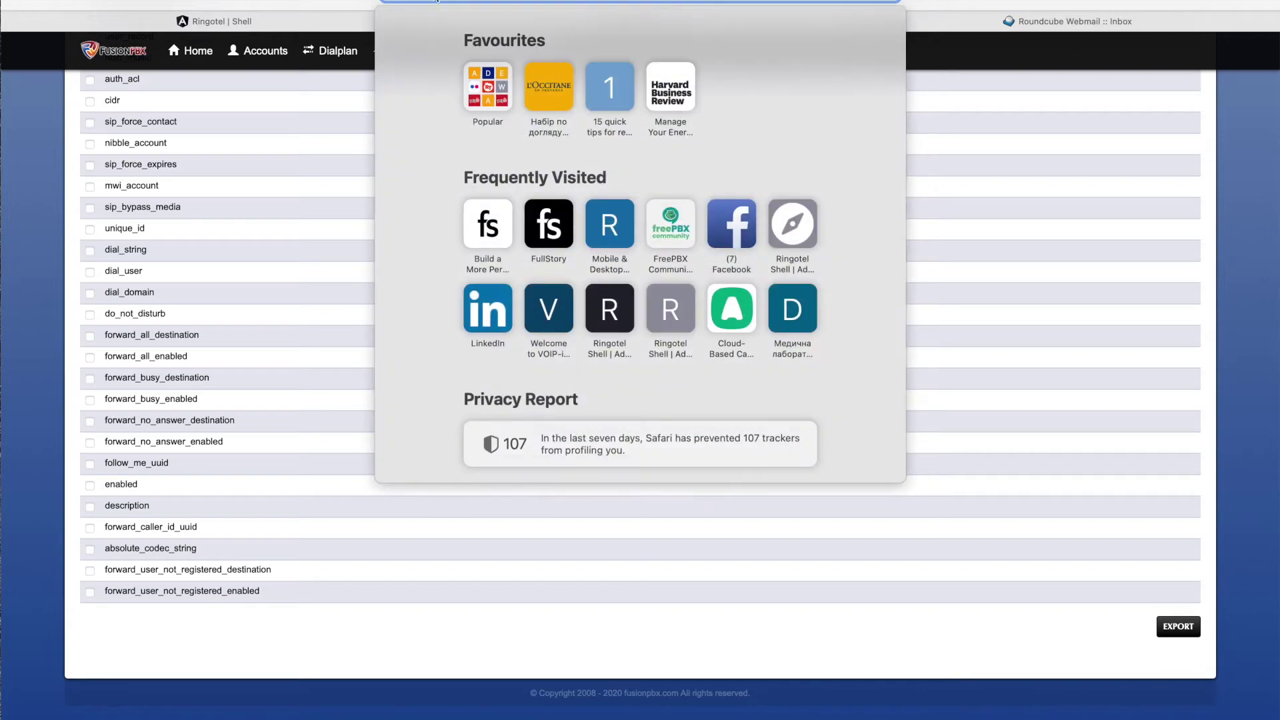
{"action": "left_click", "coordinate": [264, 21]}
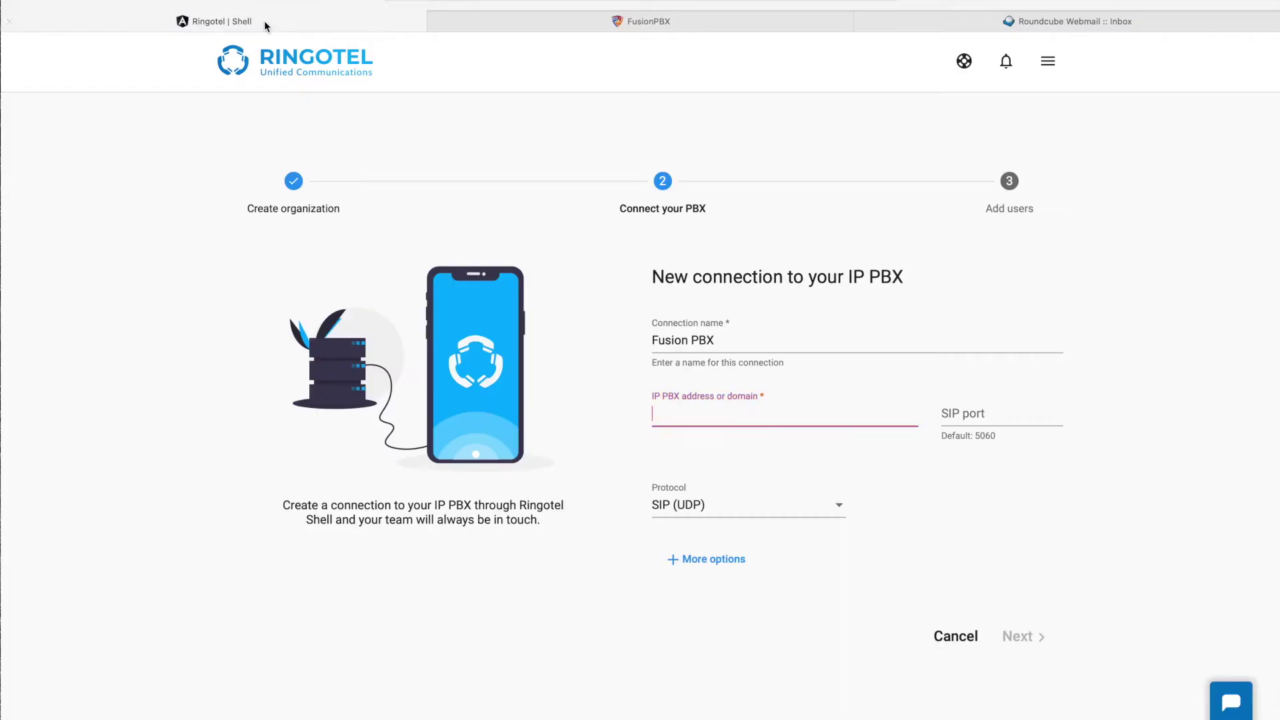
{"action": "type", "text": "3.251.87.51"}
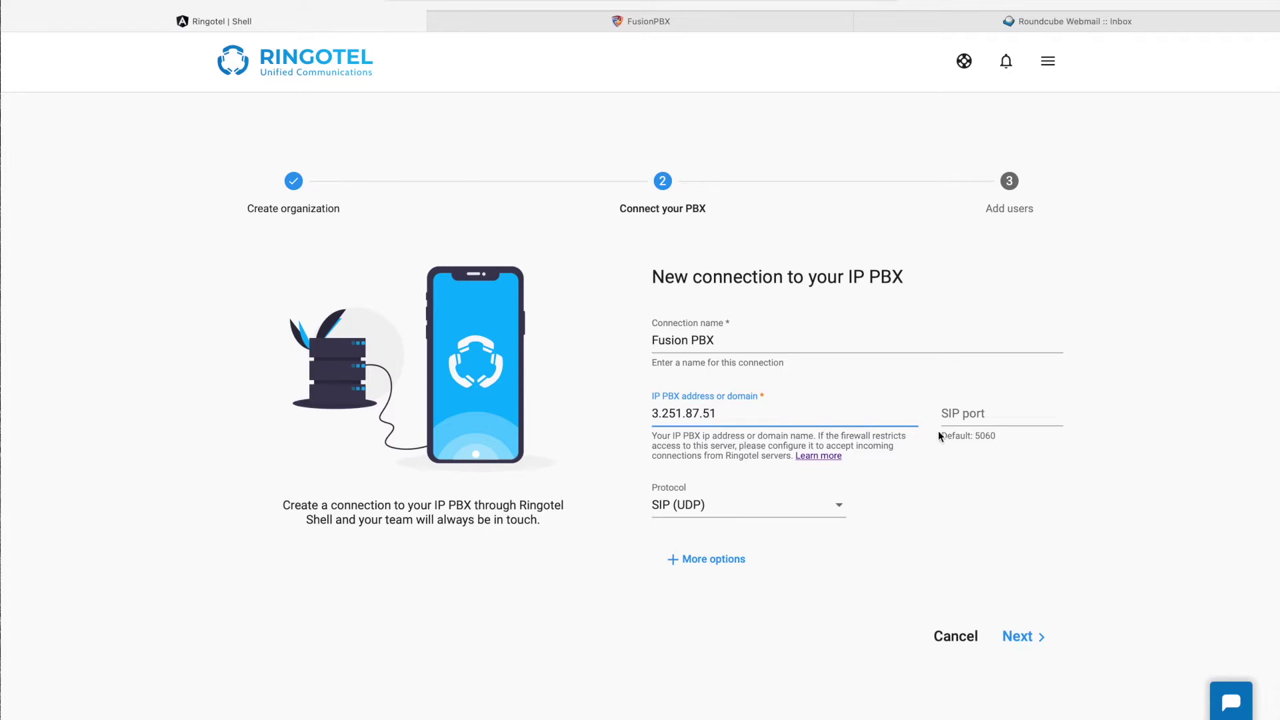
{"action": "left_click_drag", "start_coordinate": [996, 435], "coordinate": [955, 440]}
{"action": "left_click", "coordinate": [906, 482]}
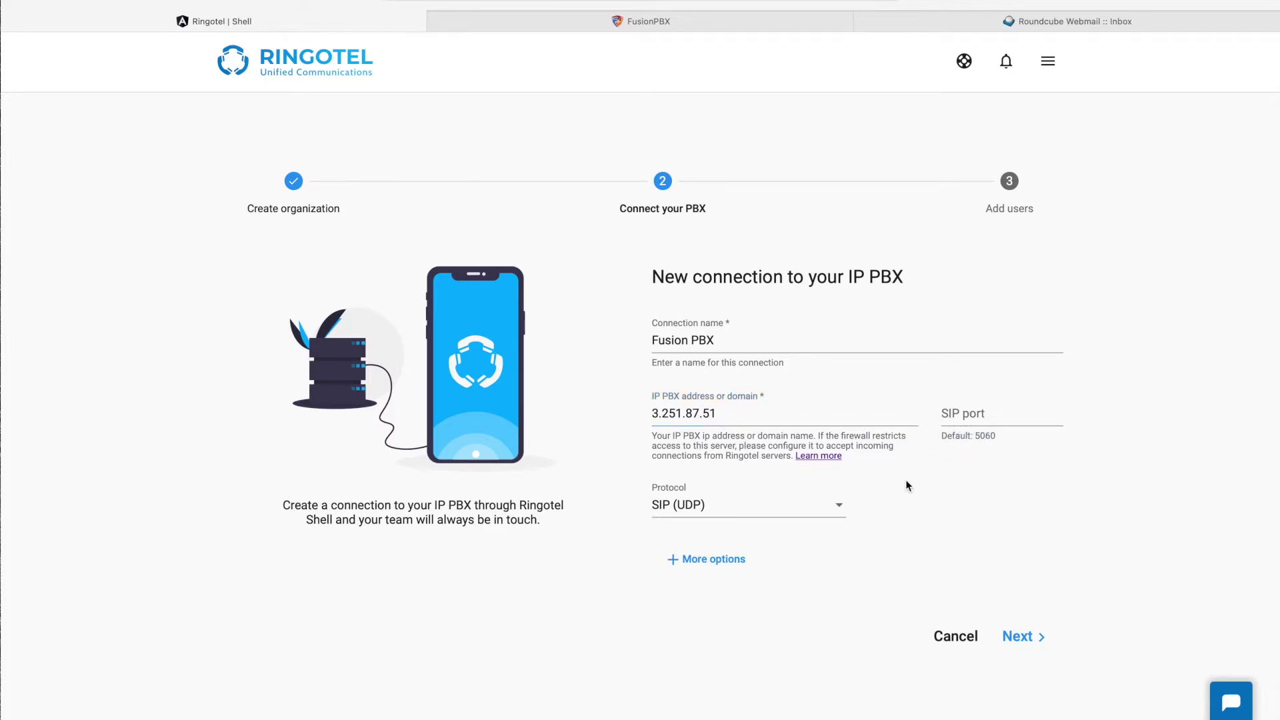
Step: Keep SIP (UDP) as the protocol and review the More options settings
{"action": "left_click", "coordinate": [783, 510]}
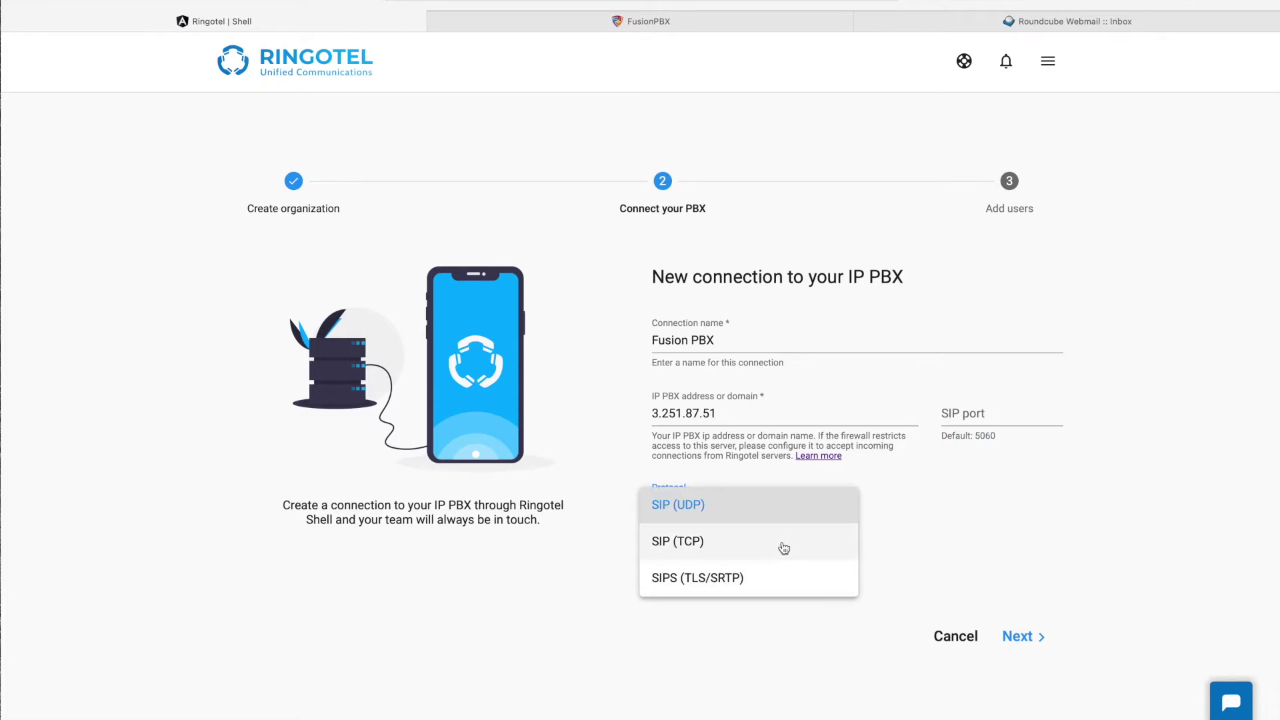
{"action": "left_click", "coordinate": [918, 505]}
{"action": "left_click", "coordinate": [714, 560]}
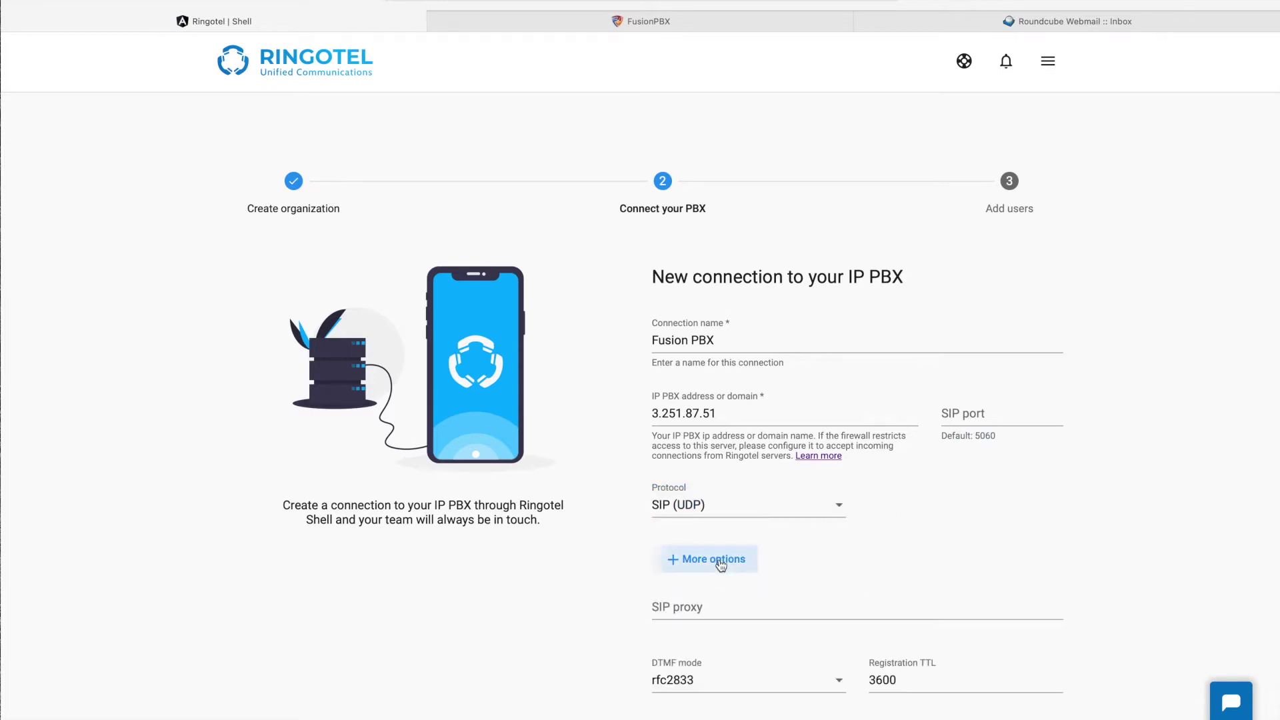
{"action": "scroll", "coordinate": [742, 628], "scroll_direction": "down", "scroll_amount": 5}
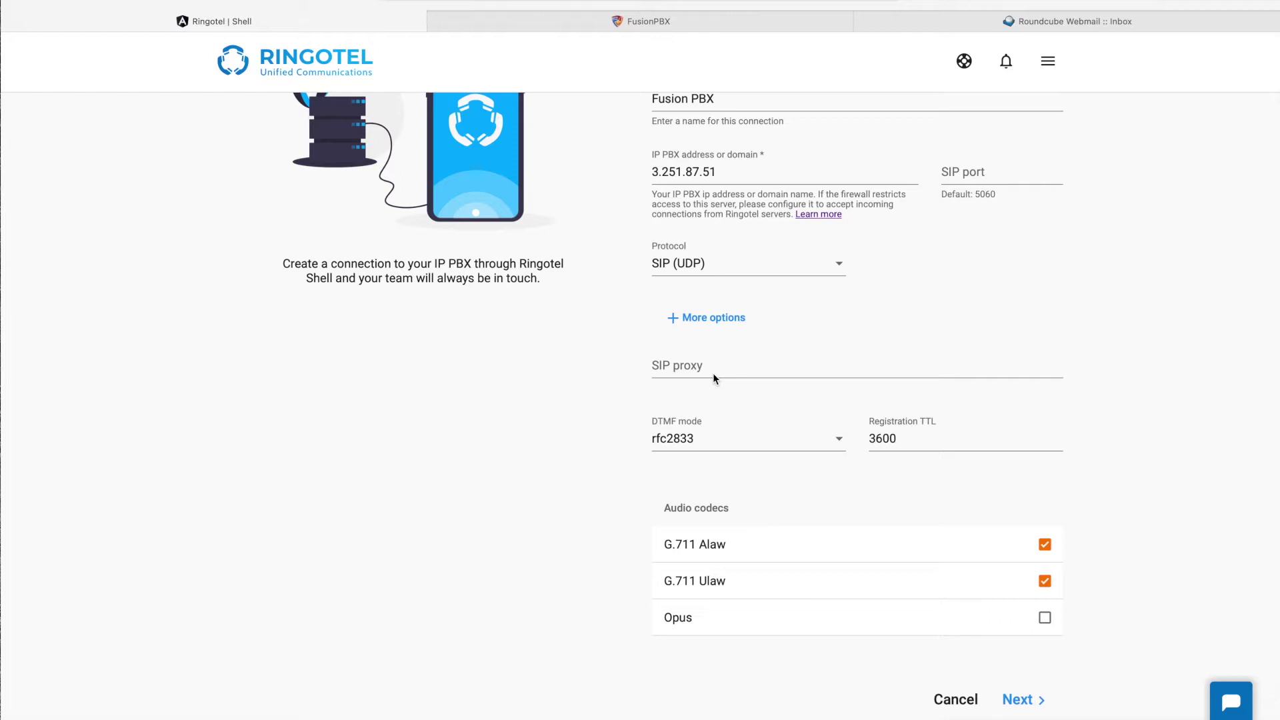
{"action": "left_click", "coordinate": [717, 323]}
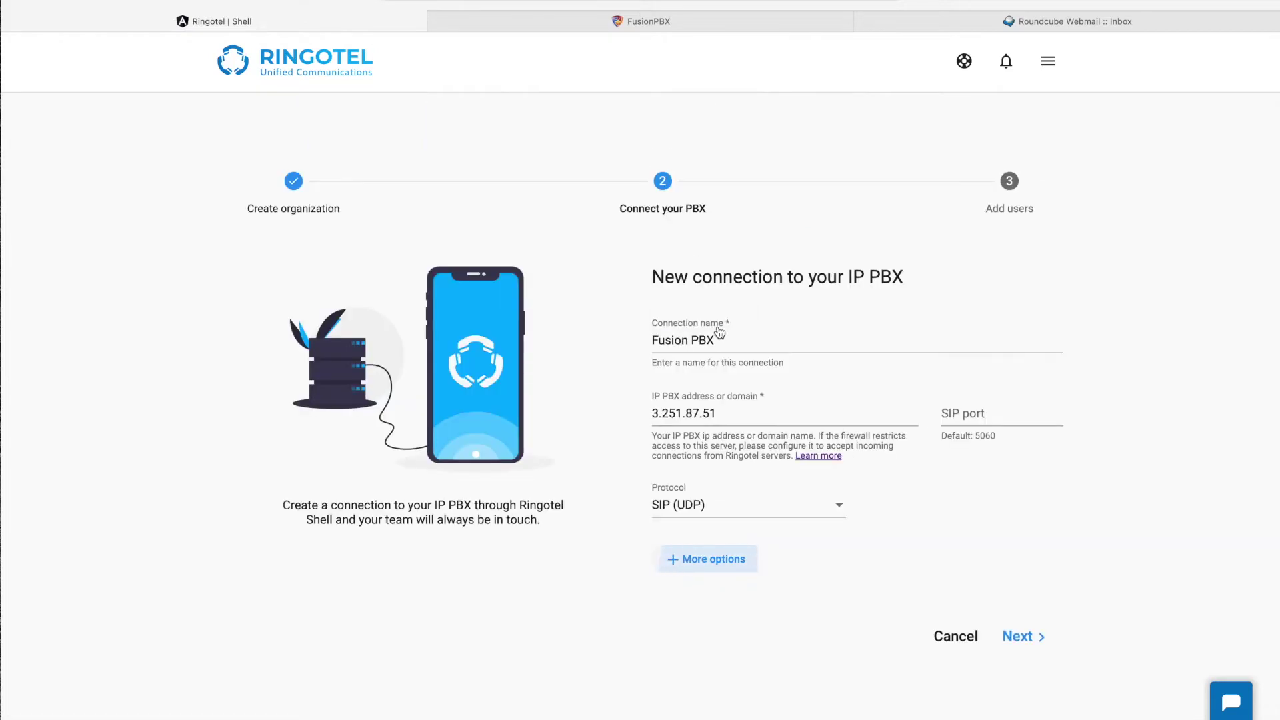
Step: Save the Fusion PBX connection, start the CSV user import, and go to FusionPBX
{"action": "left_click", "coordinate": [1020, 636]}
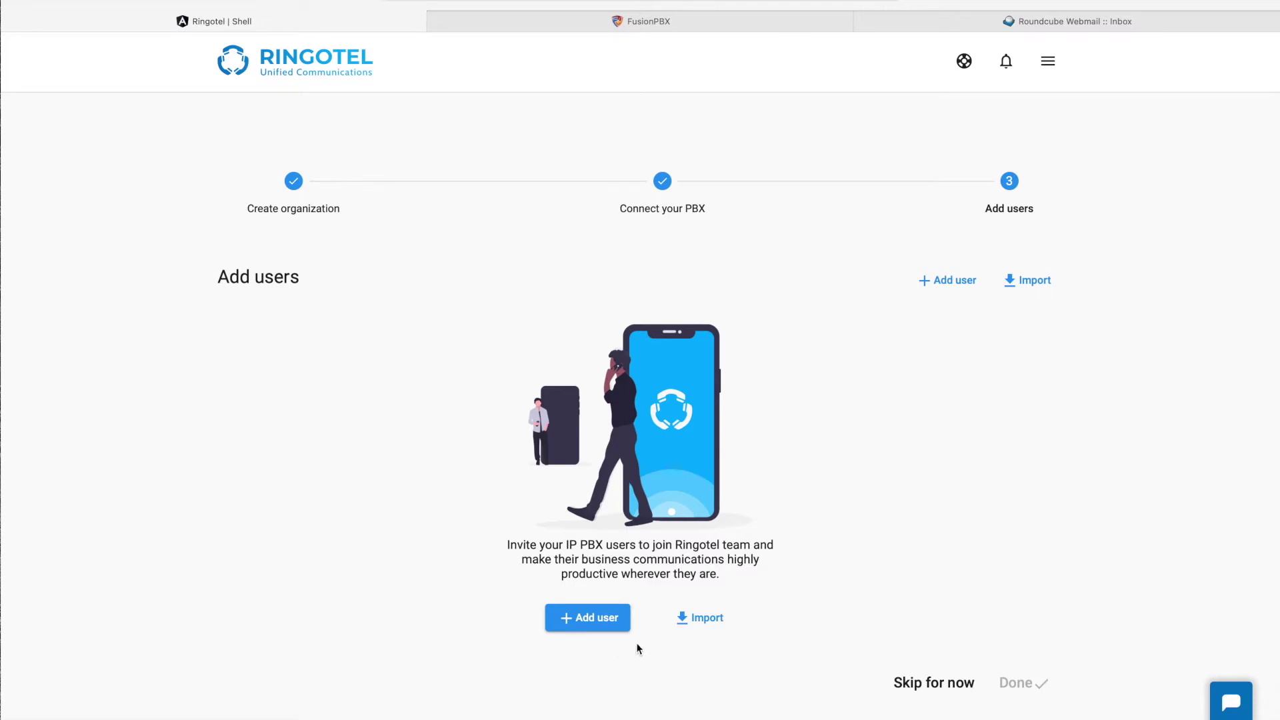
{"action": "left_click", "coordinate": [710, 620]}
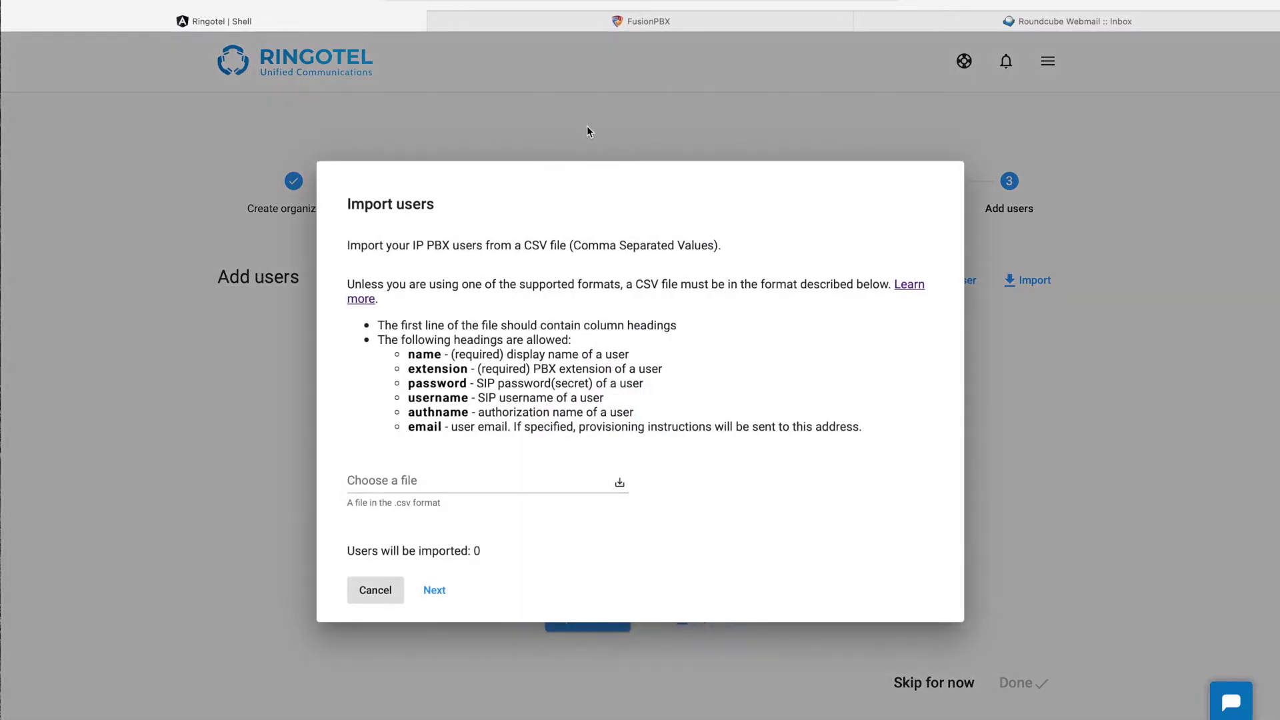
{"action": "left_click", "coordinate": [606, 30]}
Step: Export the extensions' extension, password and directory_full_name columns to CSV from FusionPBX
{"action": "mouse_move", "coordinate": [259, 50]}
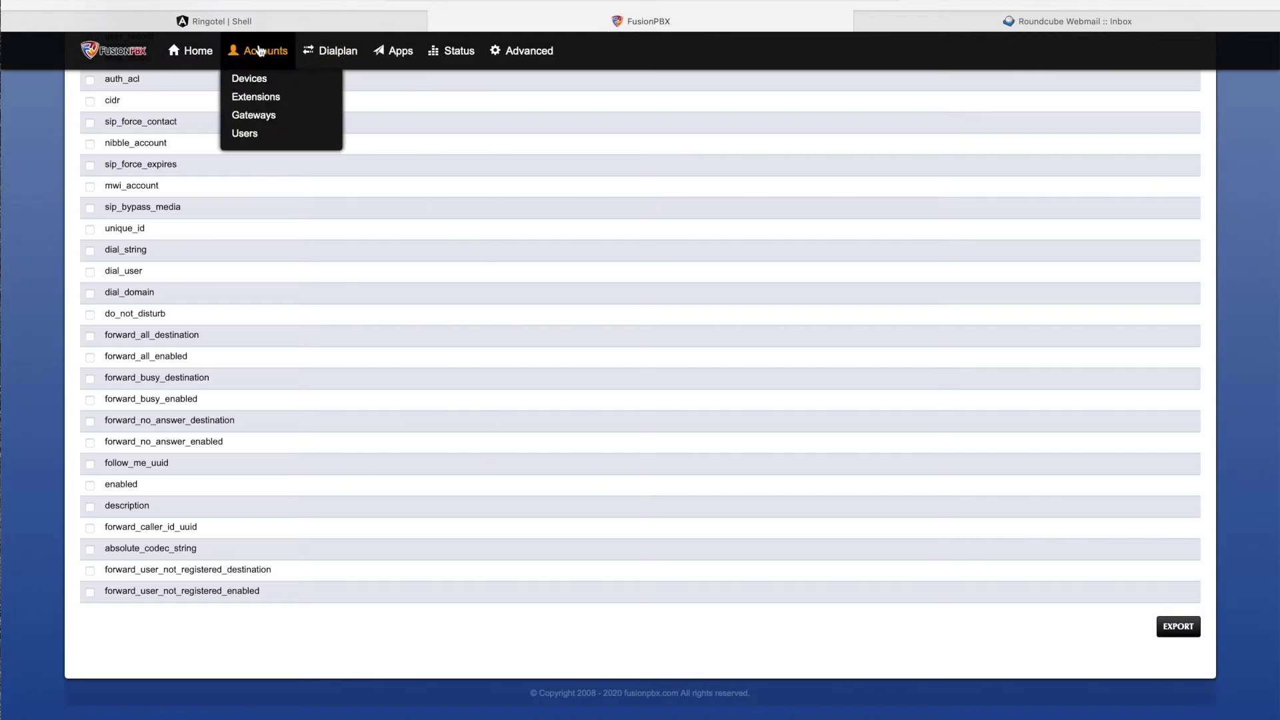
{"action": "left_click", "coordinate": [259, 97]}
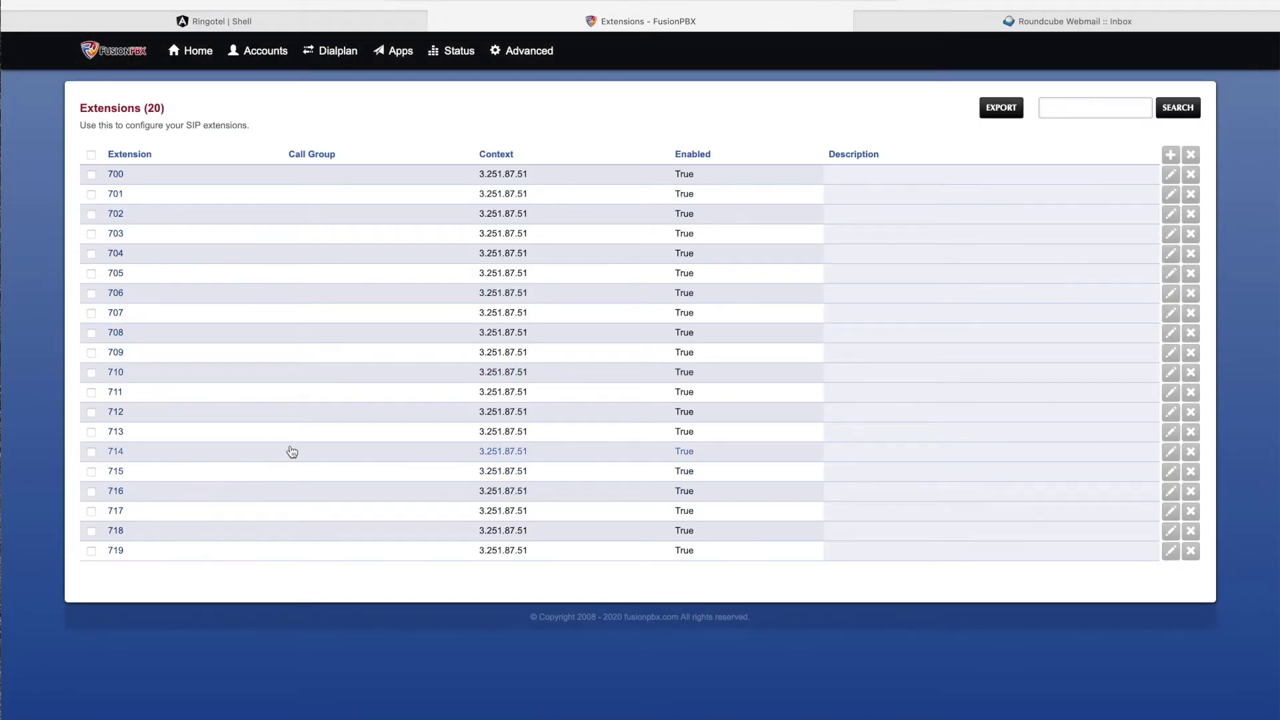
{"action": "left_click", "coordinate": [1001, 110]}
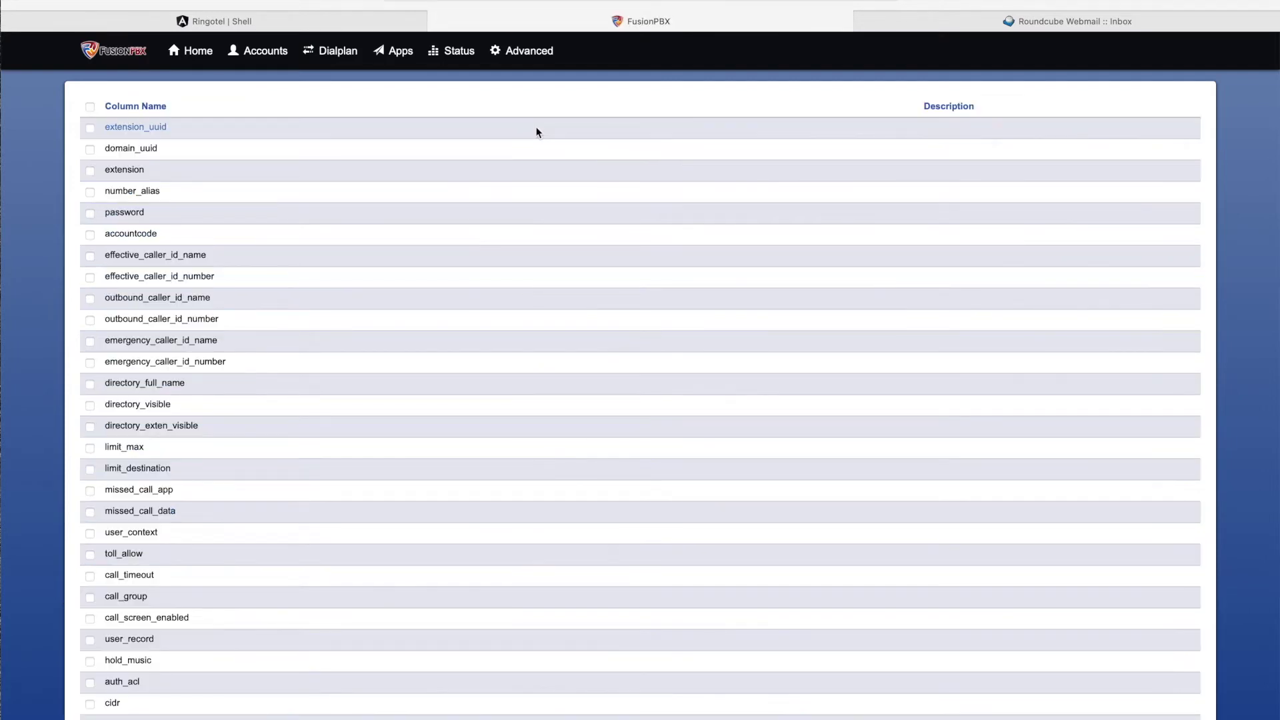
{"action": "left_click", "coordinate": [90, 171]}
{"action": "left_click", "coordinate": [90, 213]}
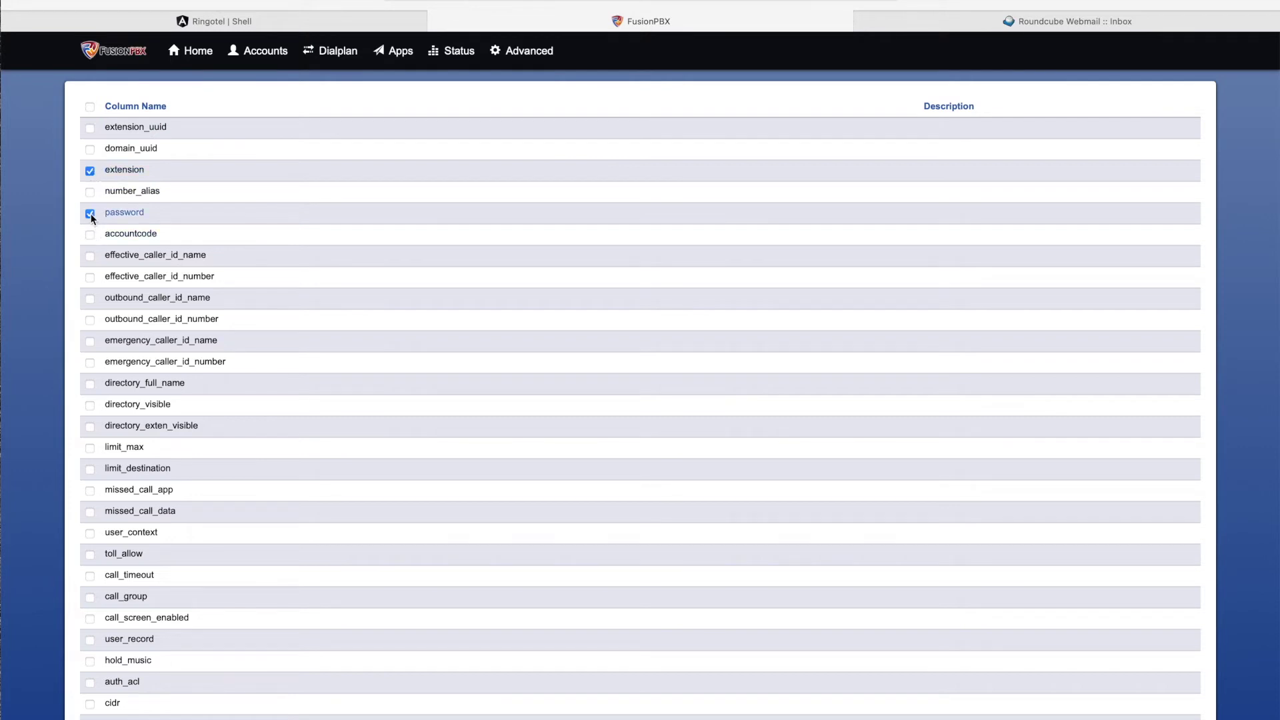
{"action": "left_click", "coordinate": [90, 386]}
{"action": "scroll", "coordinate": [632, 484], "scroll_direction": "down", "scroll_amount": 5}
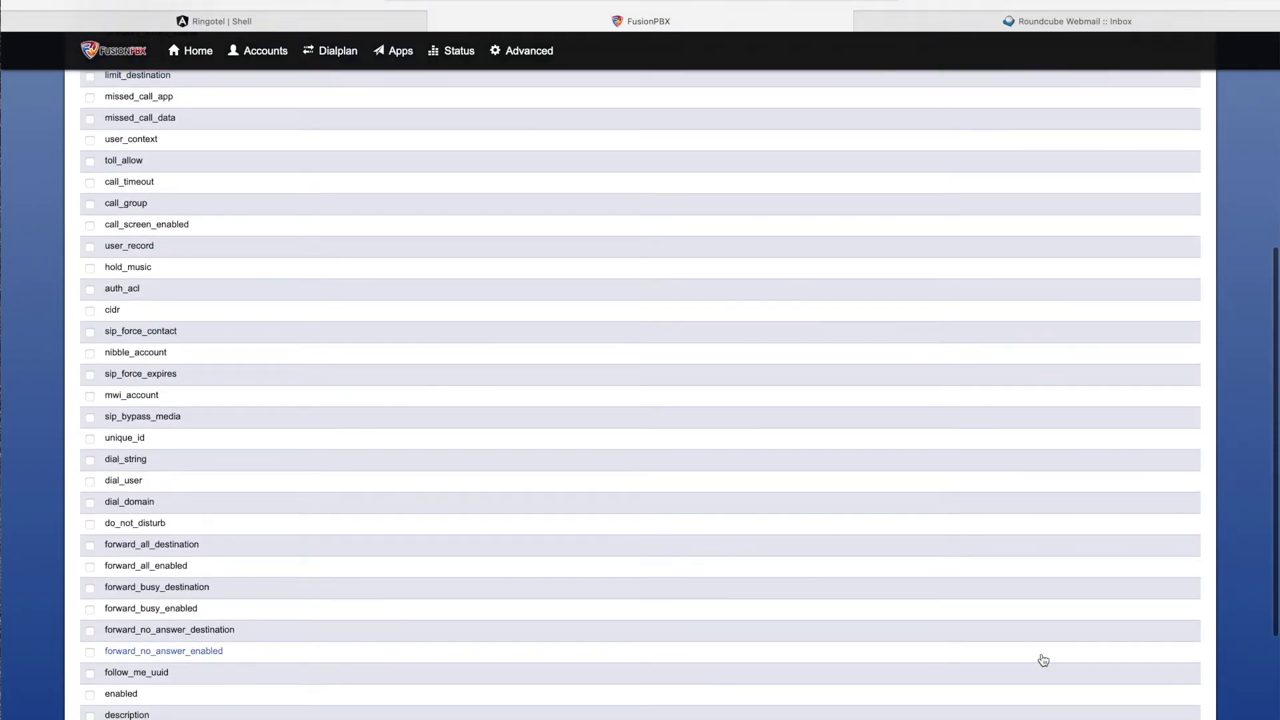
{"action": "scroll", "coordinate": [1043, 660], "scroll_direction": "down", "scroll_amount": 3}
{"action": "left_click", "coordinate": [1166, 635]}
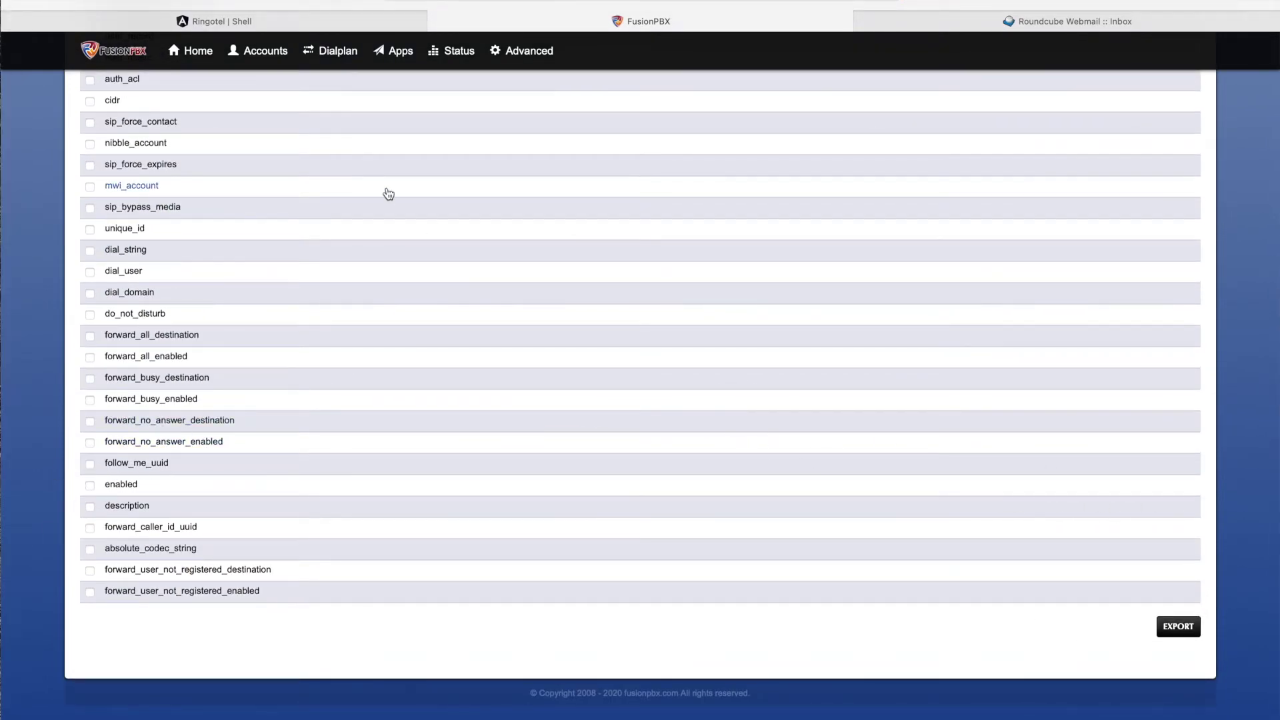
{"action": "left_click", "coordinate": [347, 18]}
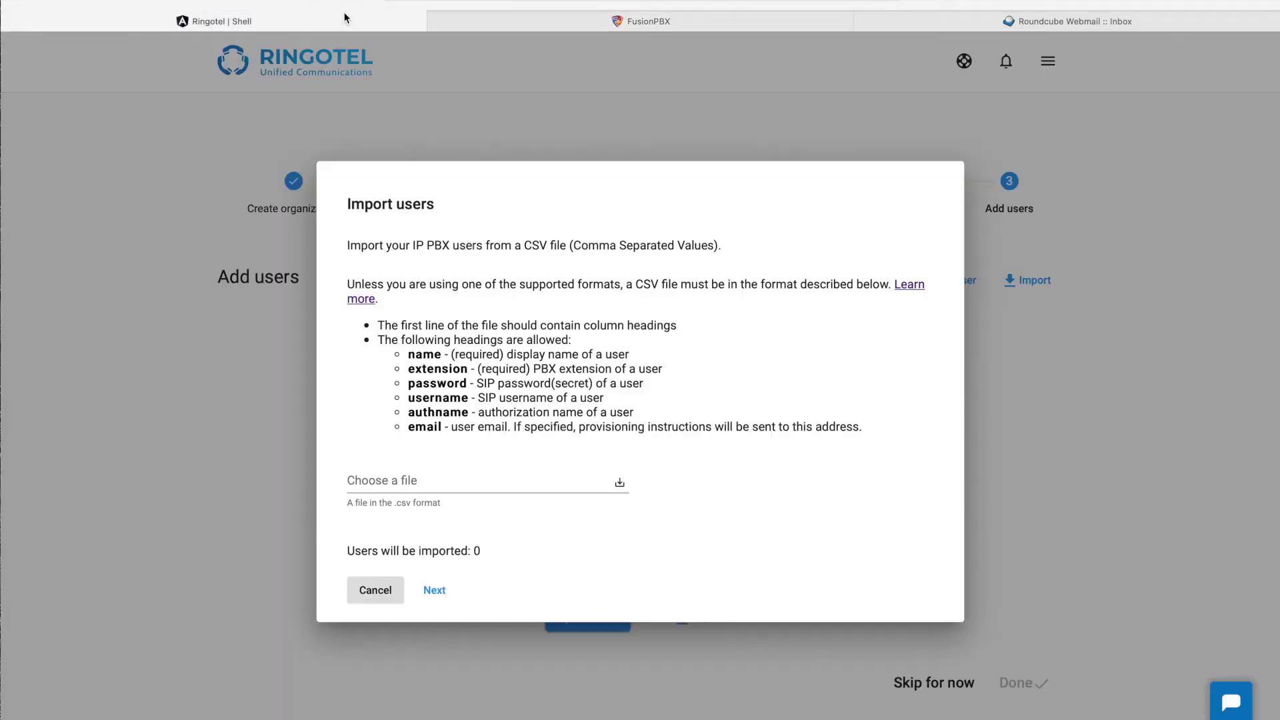
Step: Load data_export_2020-12-28.csv, review its 20 users, and paste an e-mail for extension 700
{"action": "left_click", "coordinate": [500, 476]}
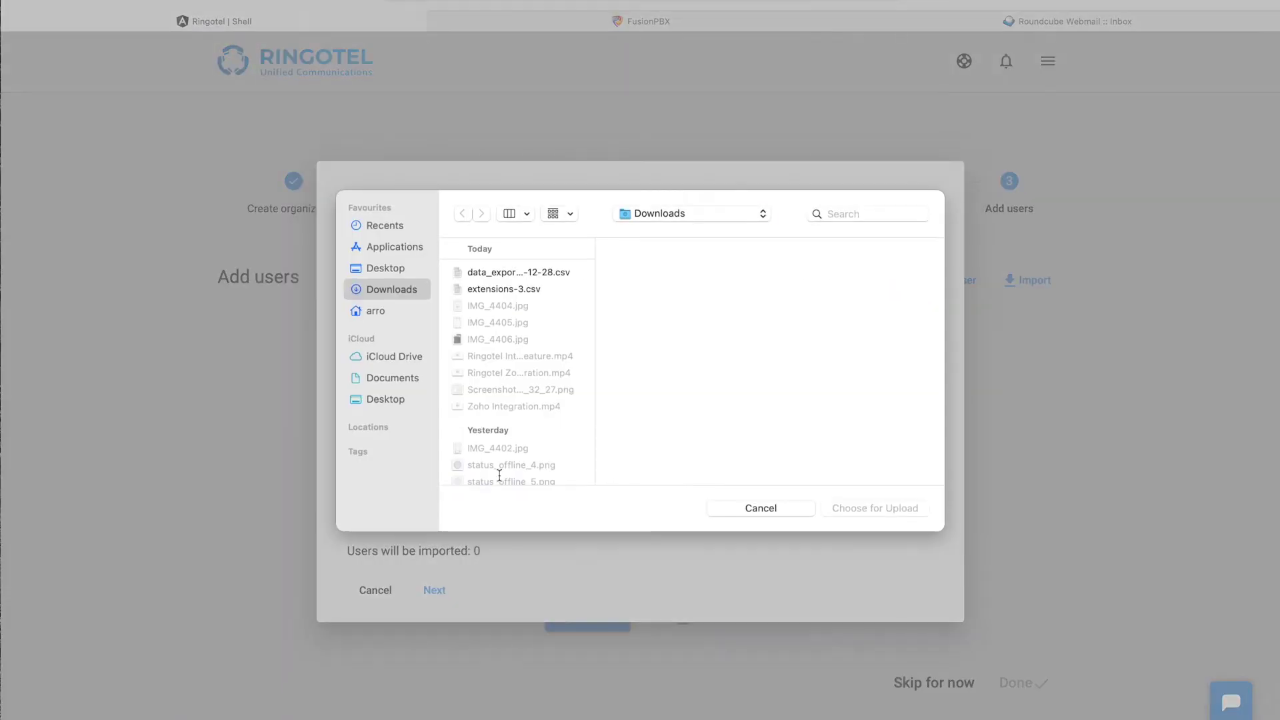
{"action": "double_click", "coordinate": [512, 273]}
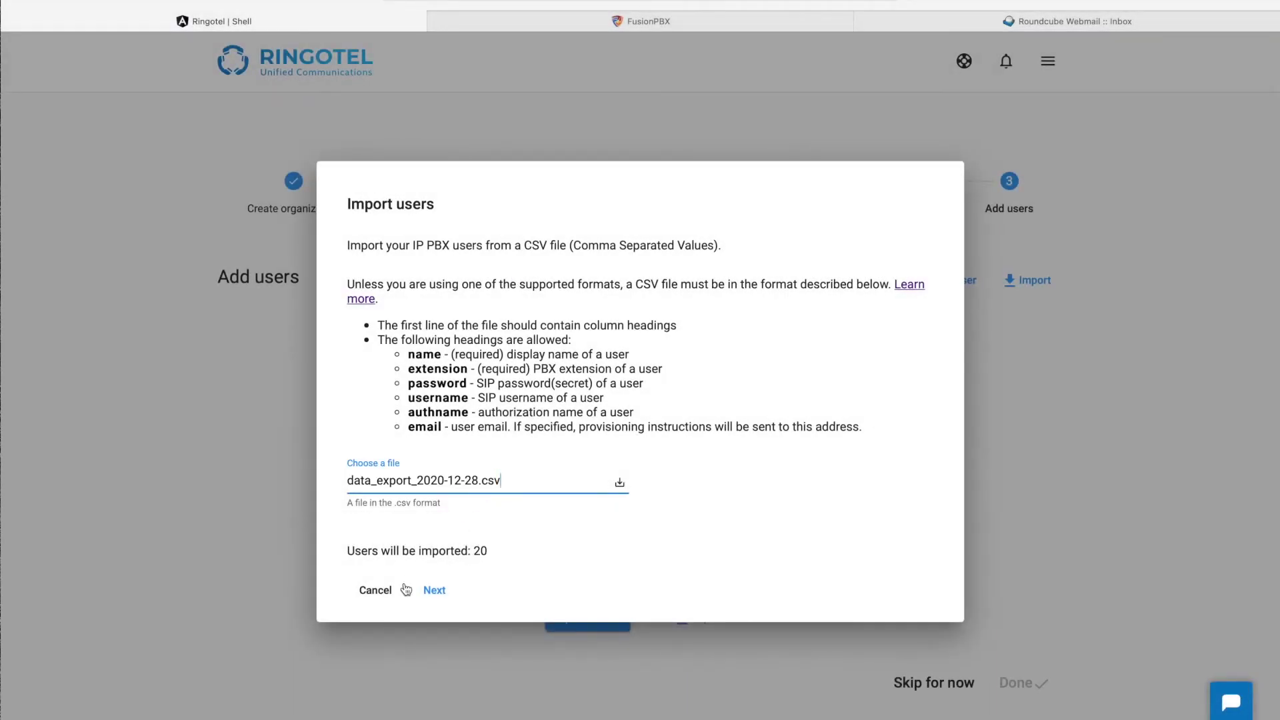
{"action": "left_click", "coordinate": [434, 591]}
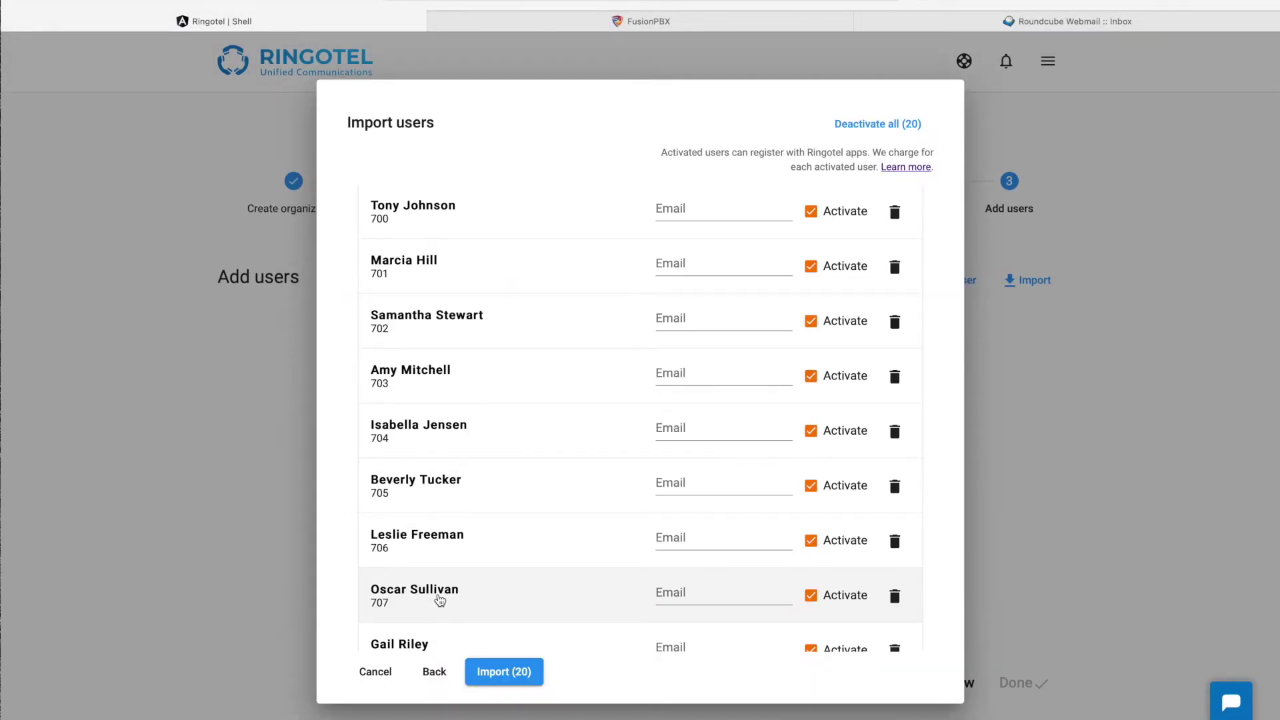
{"action": "scroll", "coordinate": [440, 600], "scroll_direction": "down", "scroll_amount": 10}
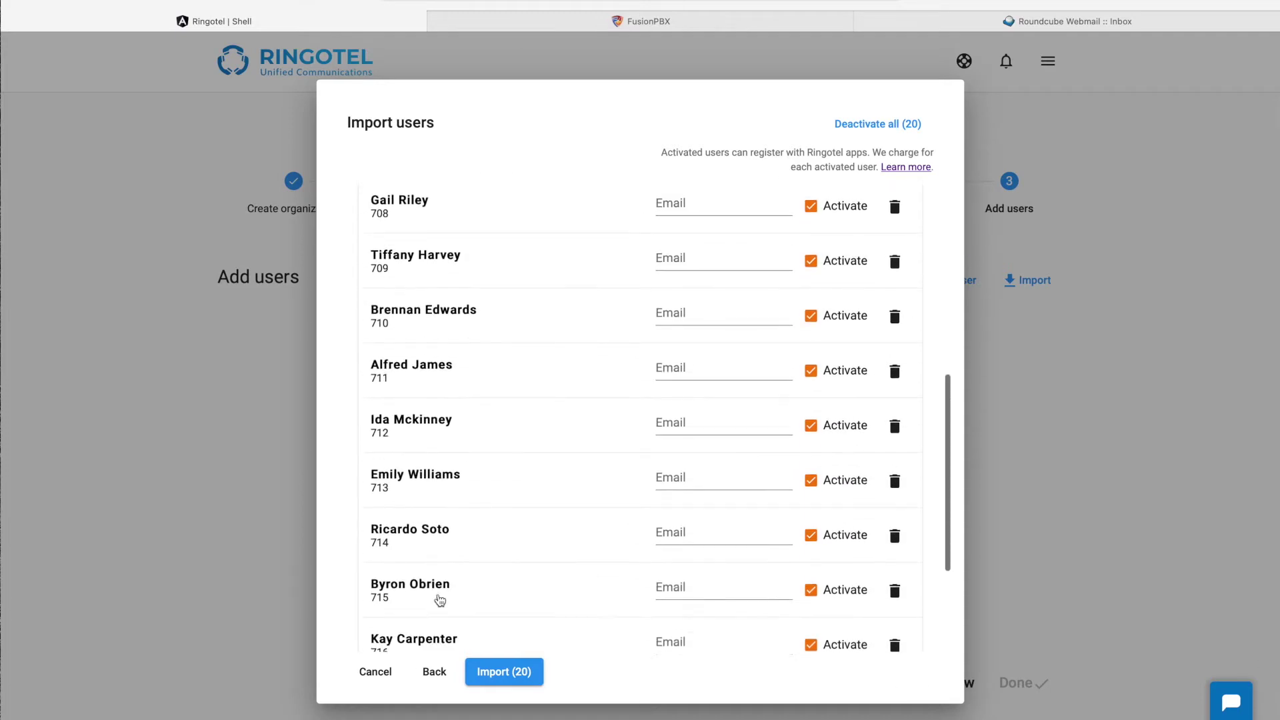
{"action": "scroll", "coordinate": [438, 598], "scroll_direction": "up", "scroll_amount": 10}
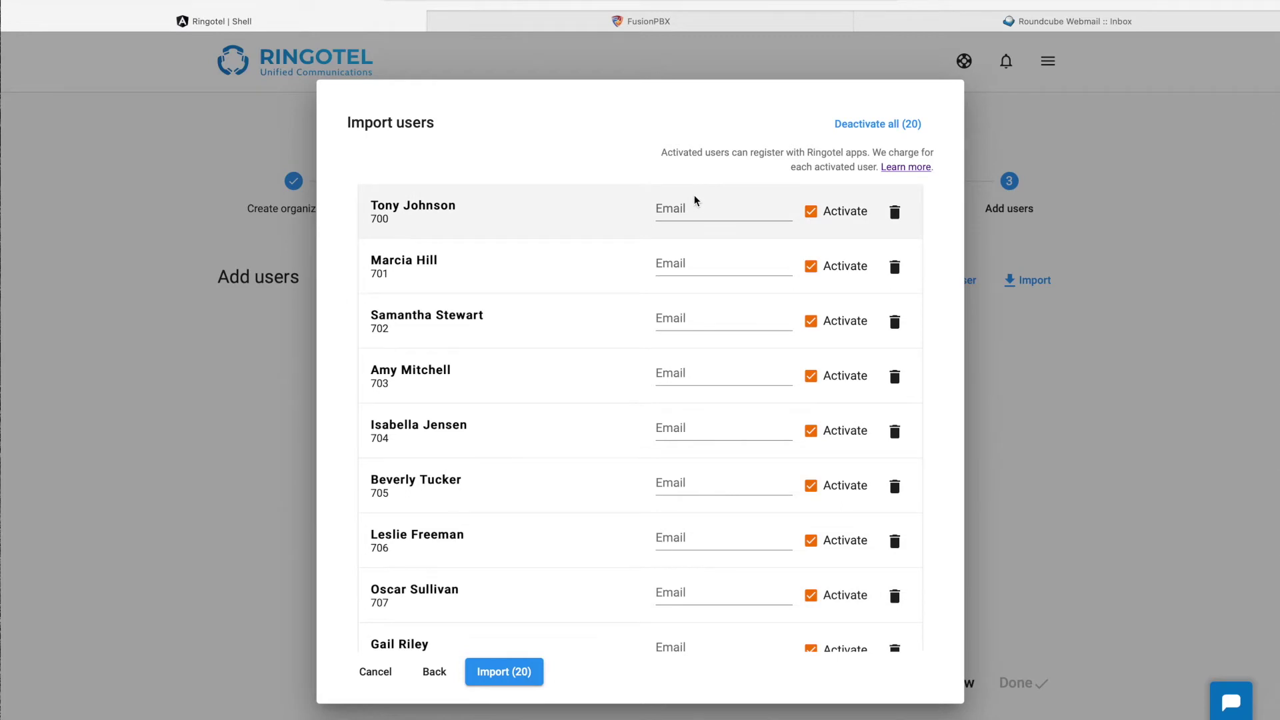
{"action": "left_click", "coordinate": [697, 208]}
{"action": "key", "text": "ctrl+v"}
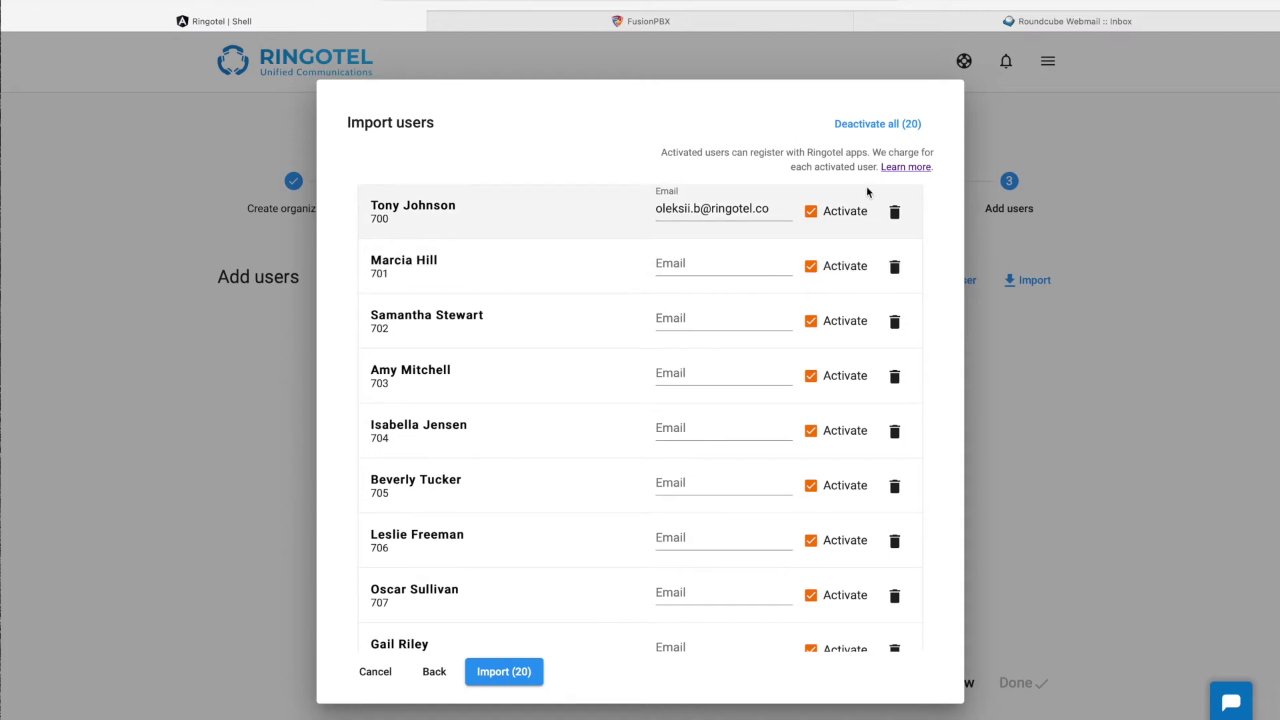
Step: Deactivate all users, re-activate extensions 700–704, and import all 20
{"action": "left_click", "coordinate": [876, 130]}
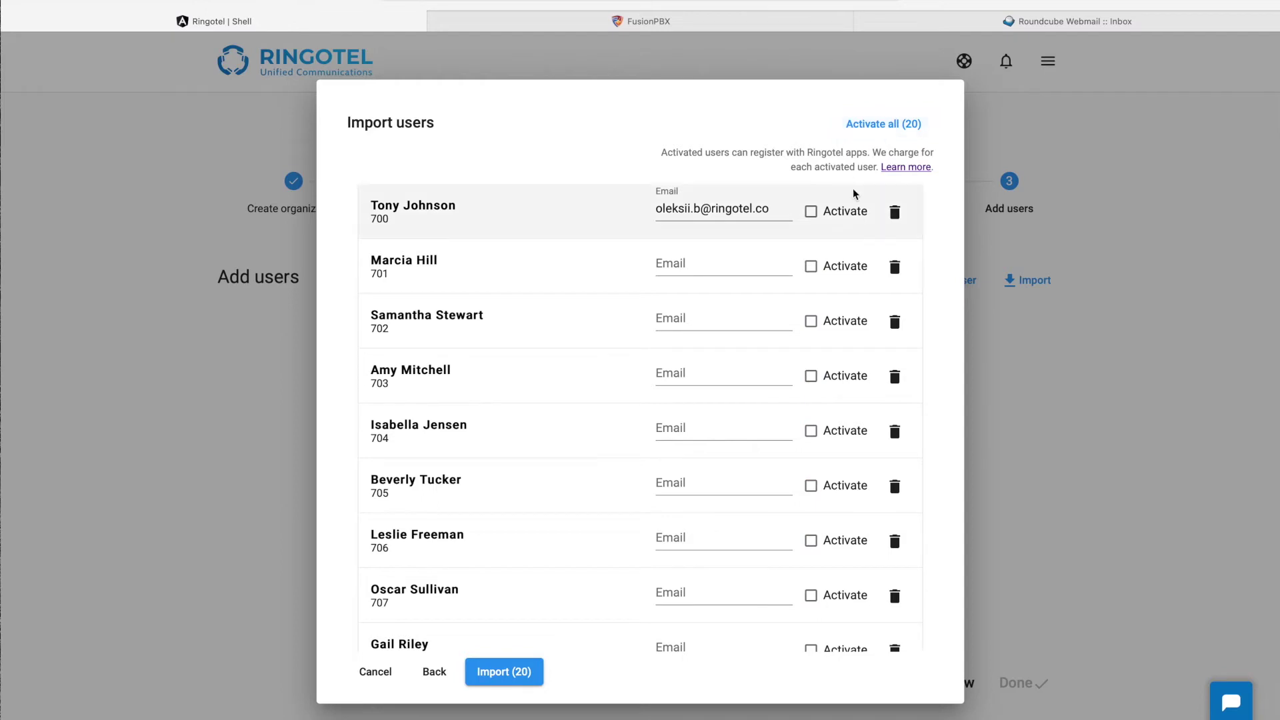
{"action": "left_click", "coordinate": [846, 214]}
{"action": "left_click", "coordinate": [837, 269]}
{"action": "left_click", "coordinate": [833, 319]}
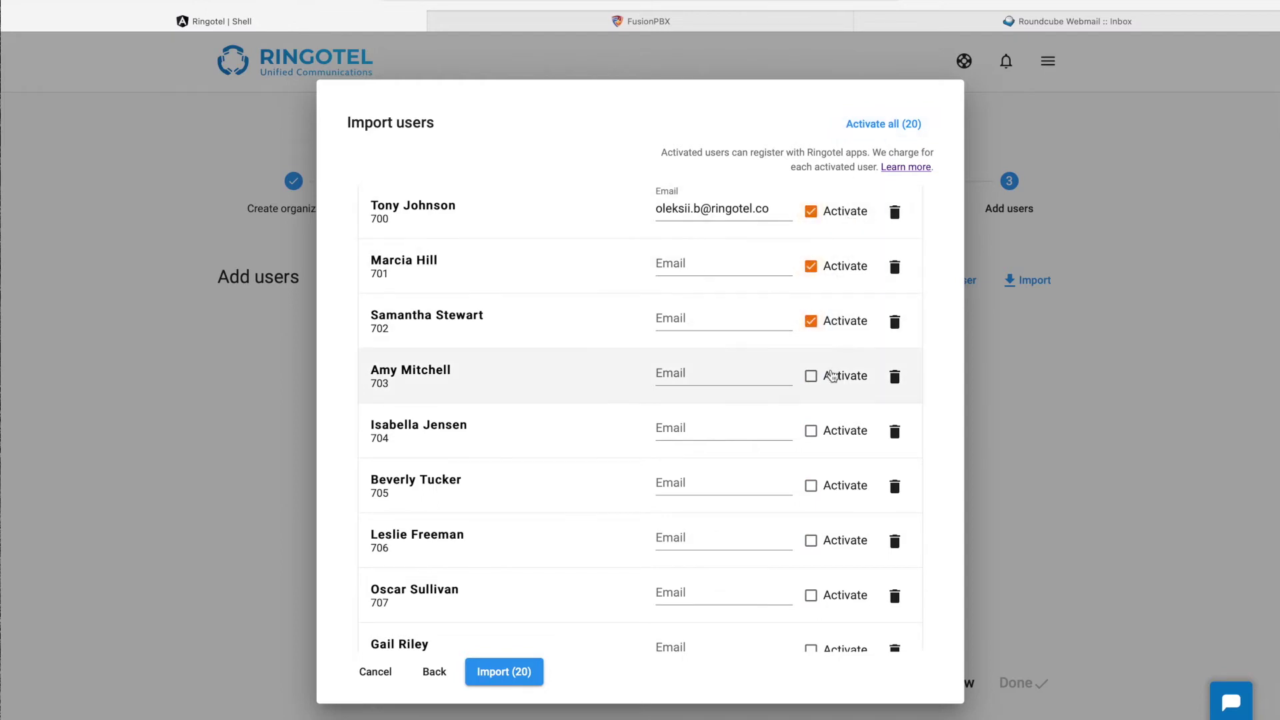
{"action": "left_click", "coordinate": [827, 375]}
{"action": "left_click", "coordinate": [830, 434]}
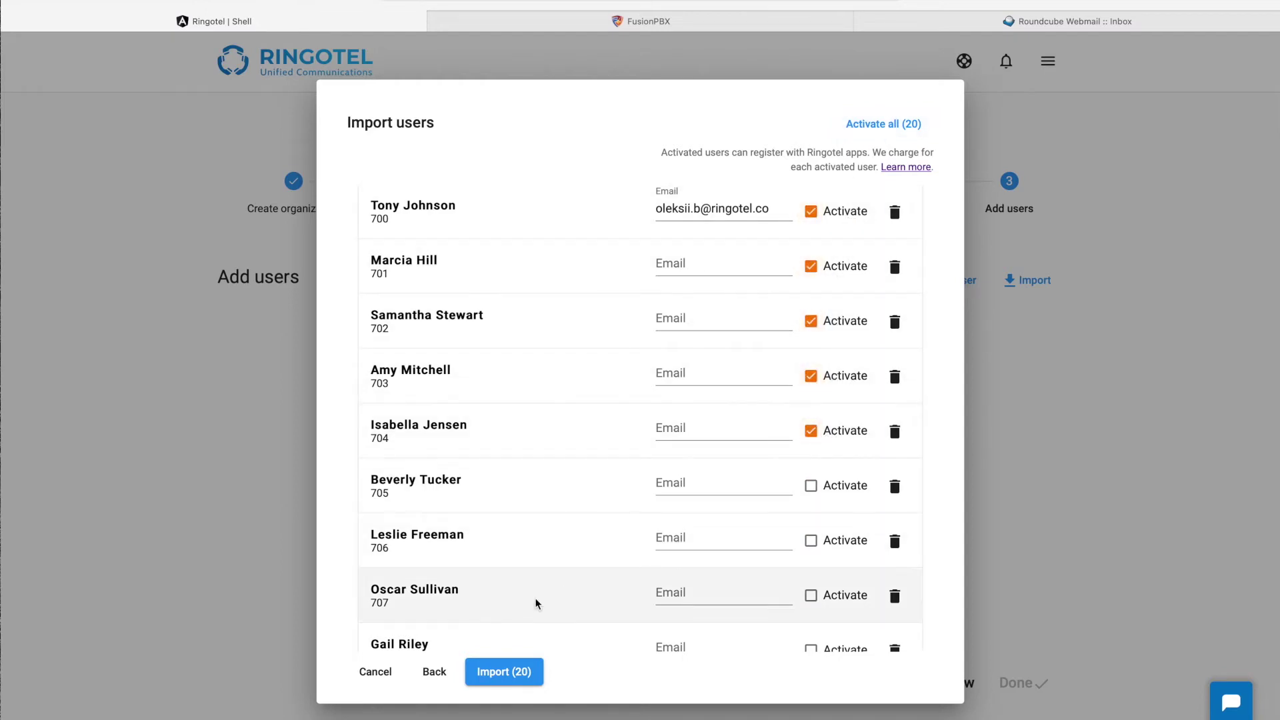
{"action": "left_click", "coordinate": [490, 678]}
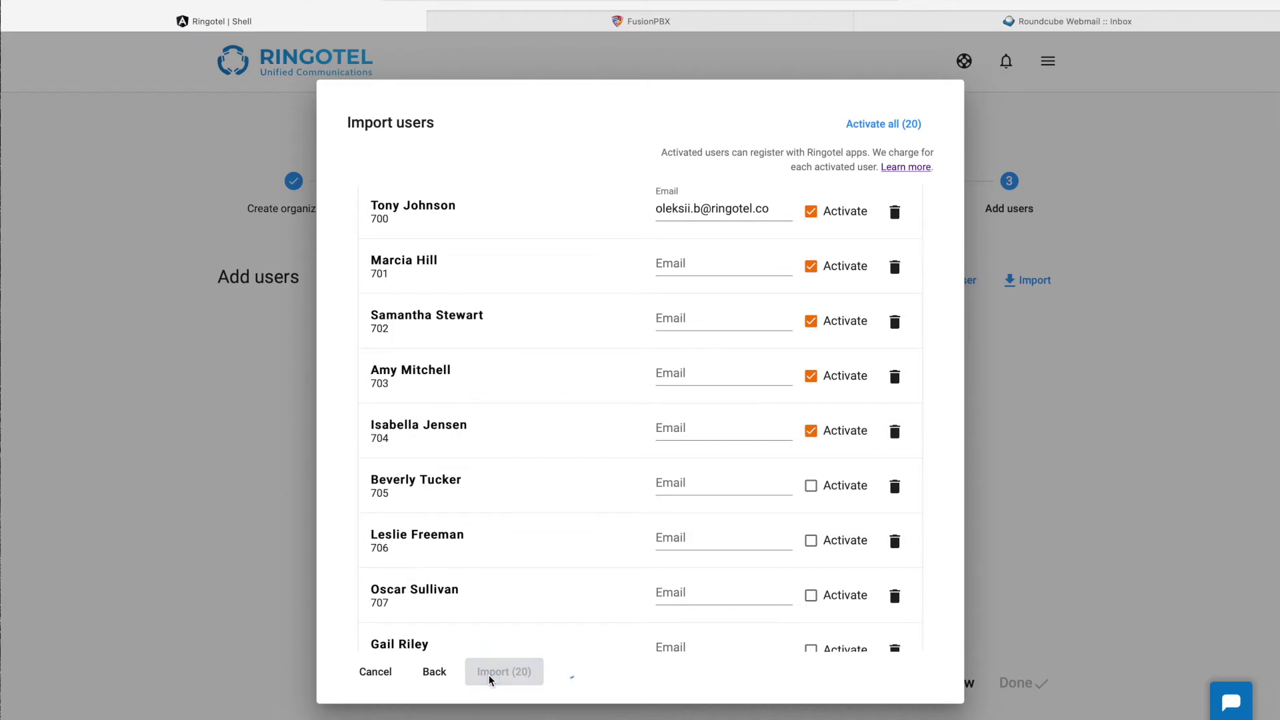
{"action": "scroll", "coordinate": [508, 457], "scroll_direction": "down", "scroll_amount": 15}
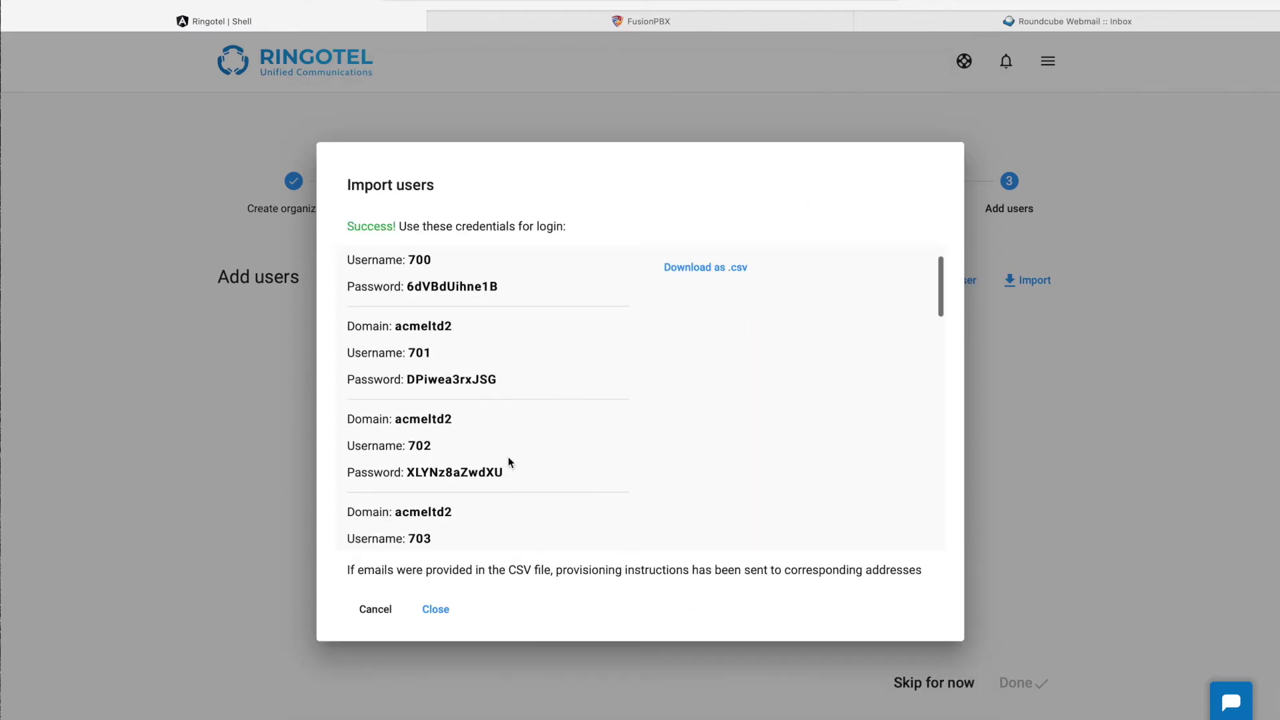
{"action": "scroll", "coordinate": [508, 457], "scroll_direction": "up", "scroll_amount": 12}
{"action": "scroll", "coordinate": [508, 457], "scroll_direction": "up", "scroll_amount": 3}
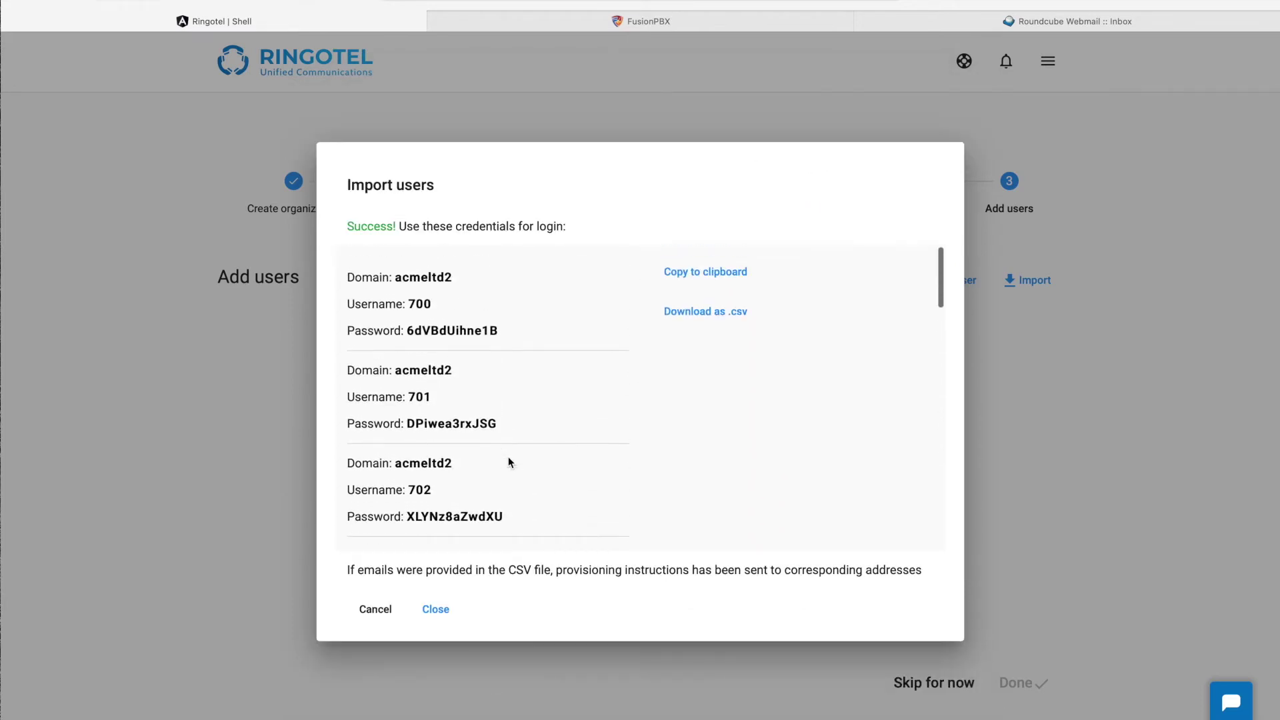
{"action": "left_click", "coordinate": [408, 330]}
{"action": "left_click_drag", "start_coordinate": [407, 331], "coordinate": [502, 331]}
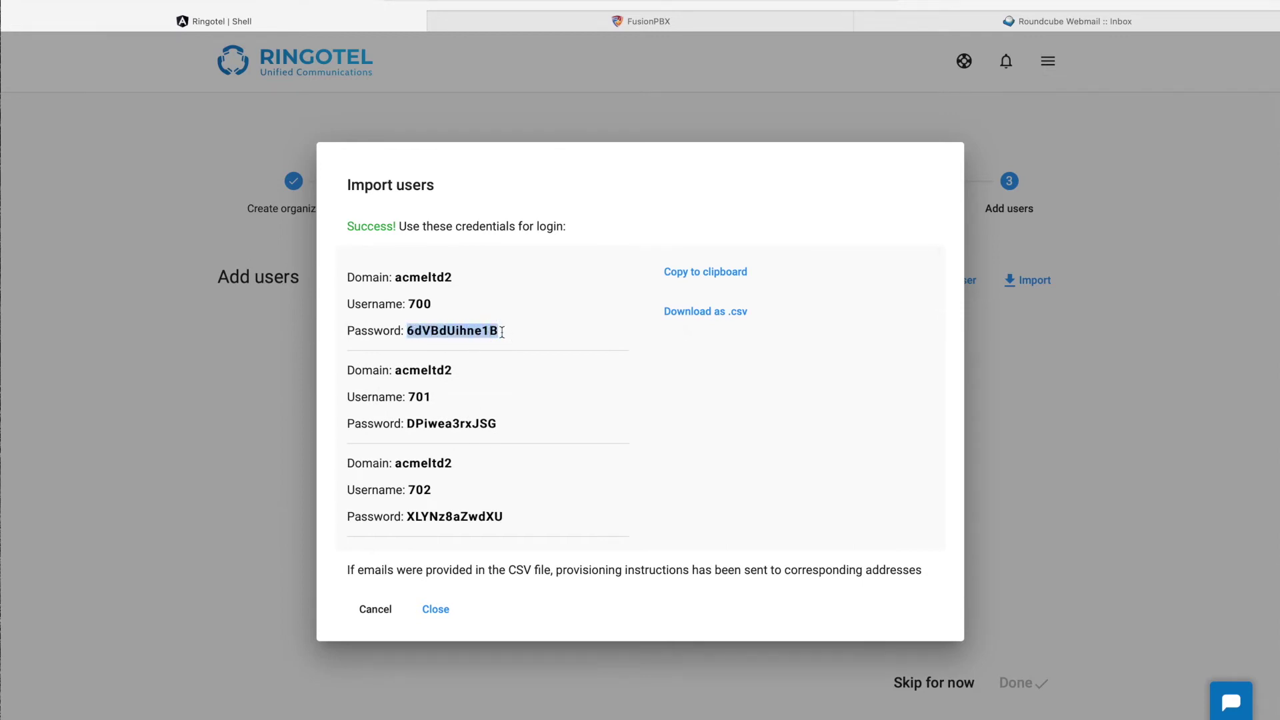
{"action": "left_click", "coordinate": [348, 587]}
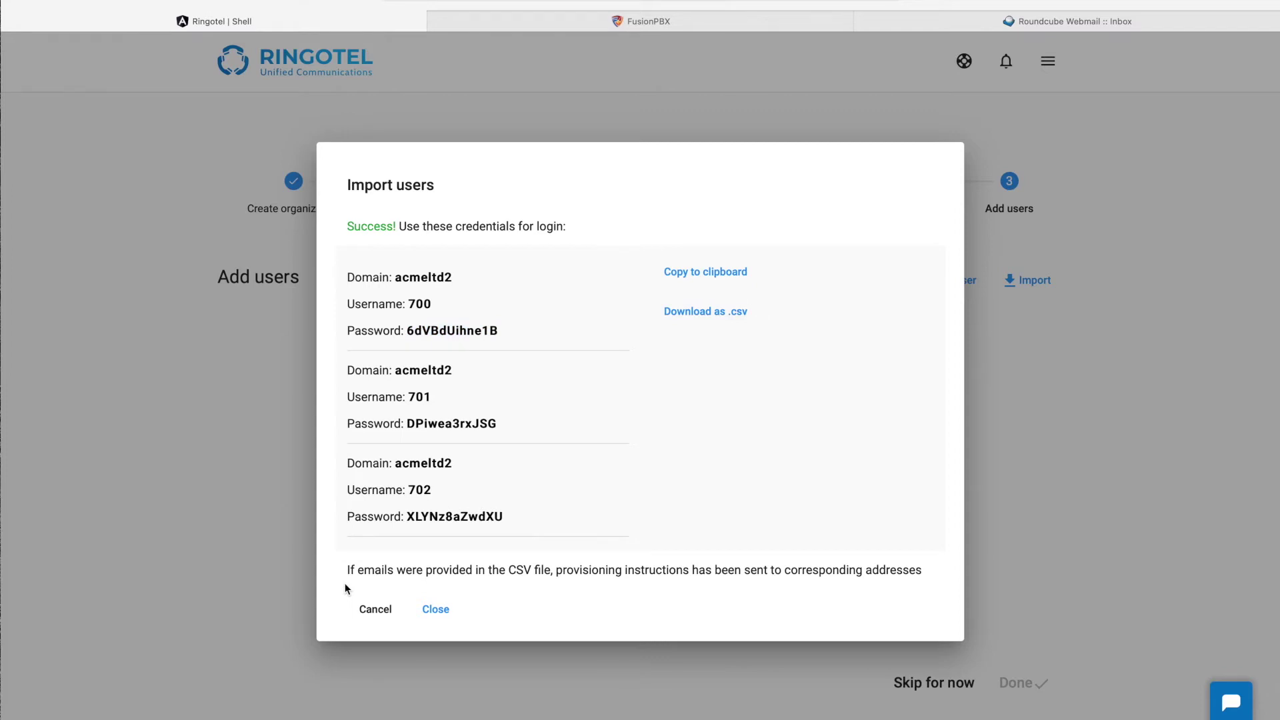
{"action": "left_click_drag", "start_coordinate": [347, 568], "coordinate": [839, 575]}
{"action": "left_click", "coordinate": [525, 600]}
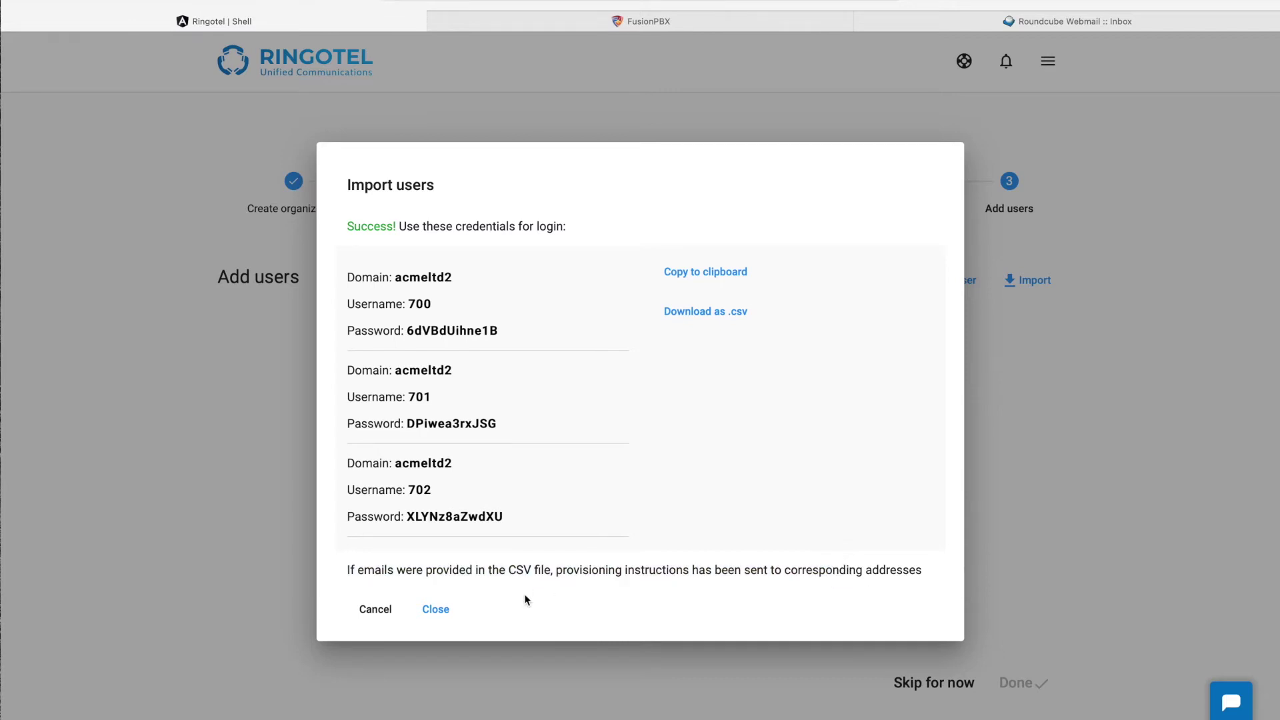
Step: Close the import results, view ACME Ltd's users as a table, then return to Organizations
{"action": "left_click", "coordinate": [438, 610]}
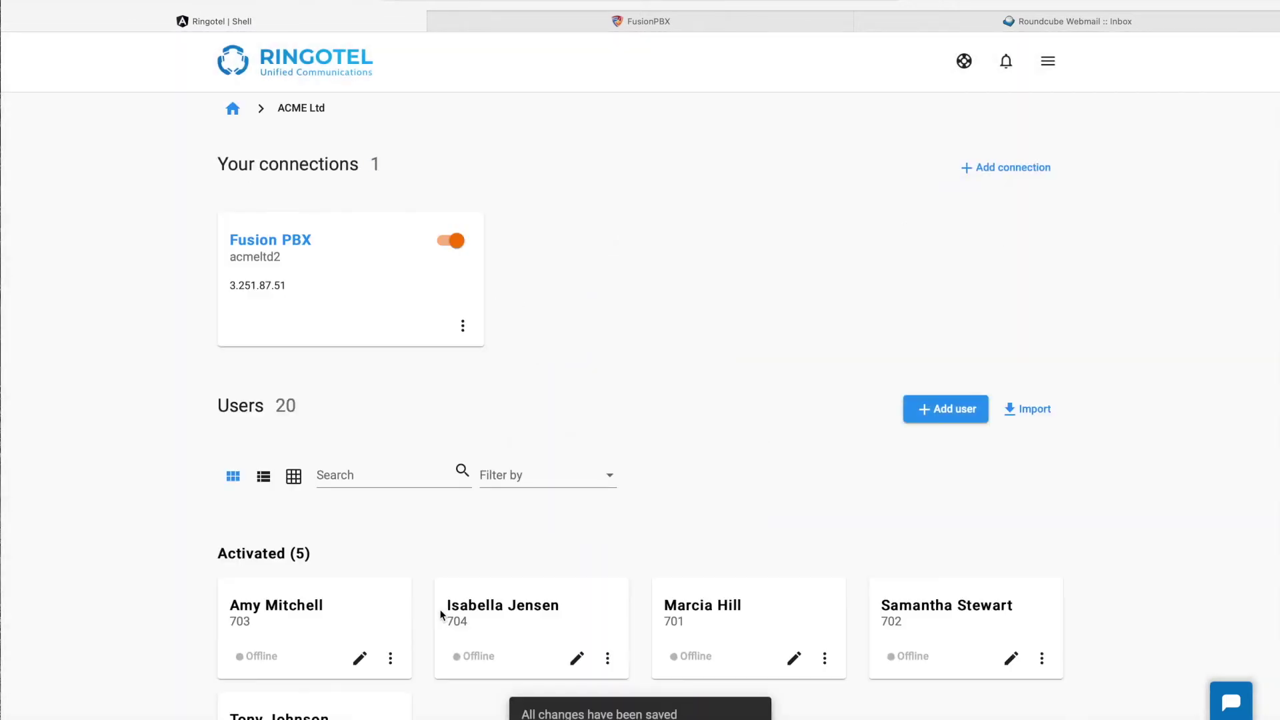
{"action": "scroll", "coordinate": [440, 613], "scroll_direction": "down", "scroll_amount": 7}
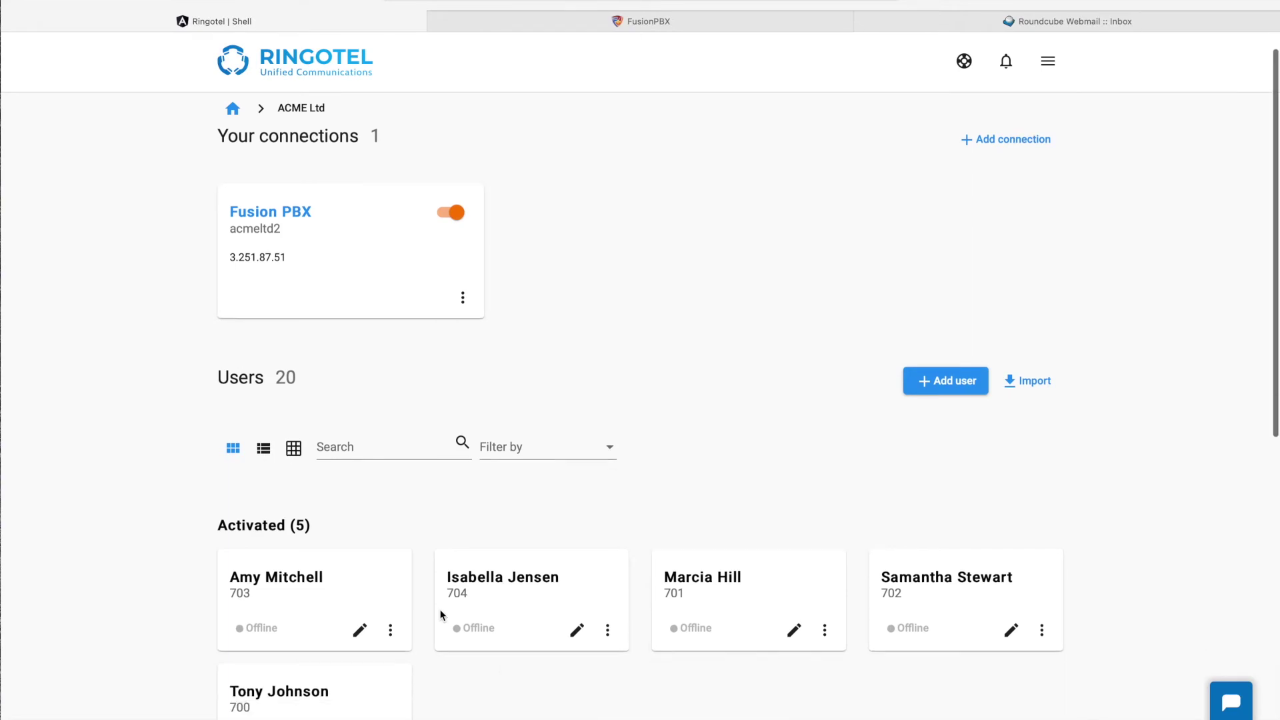
{"action": "scroll", "coordinate": [440, 614], "scroll_direction": "down", "scroll_amount": 3}
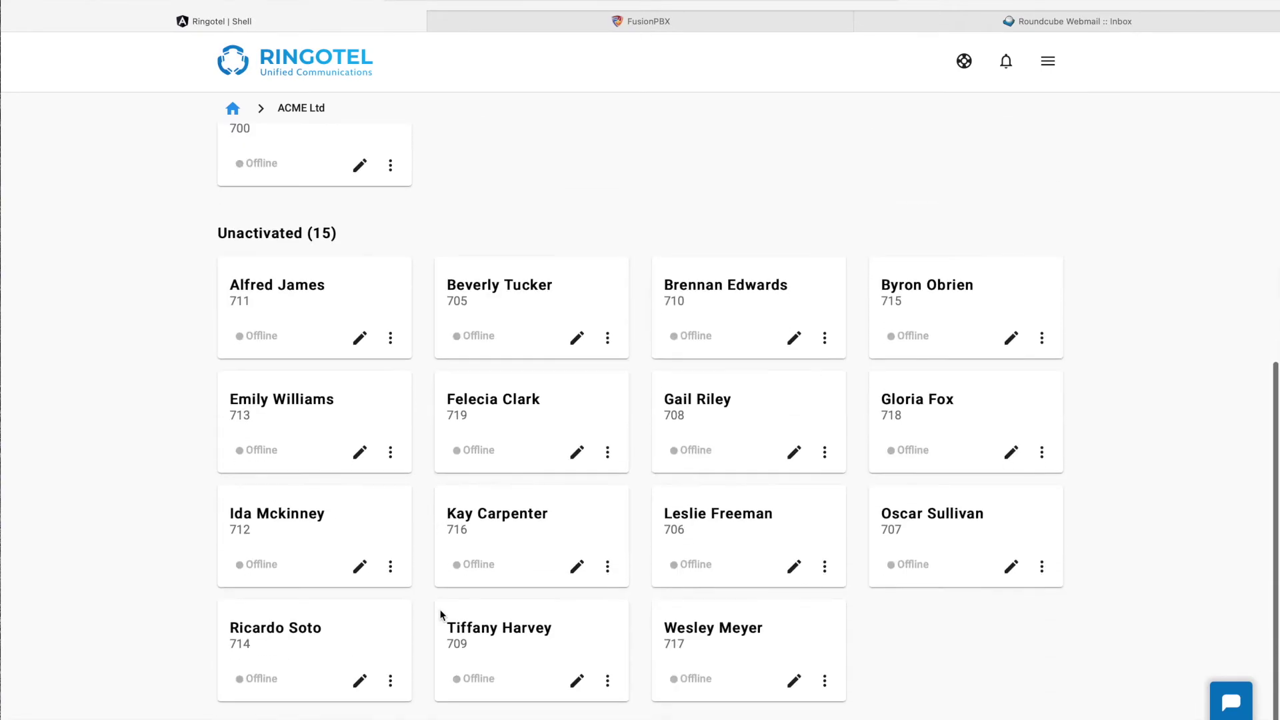
{"action": "scroll", "coordinate": [440, 613], "scroll_direction": "up", "scroll_amount": 10}
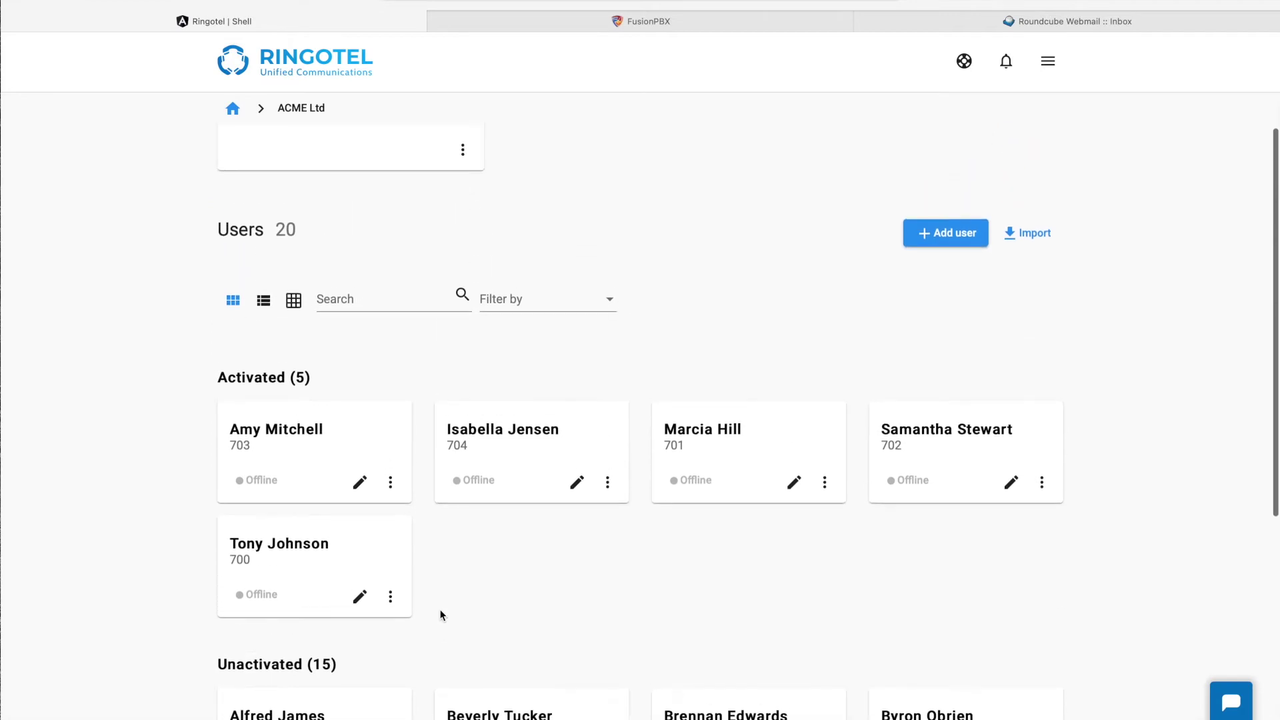
{"action": "left_click", "coordinate": [293, 400]}
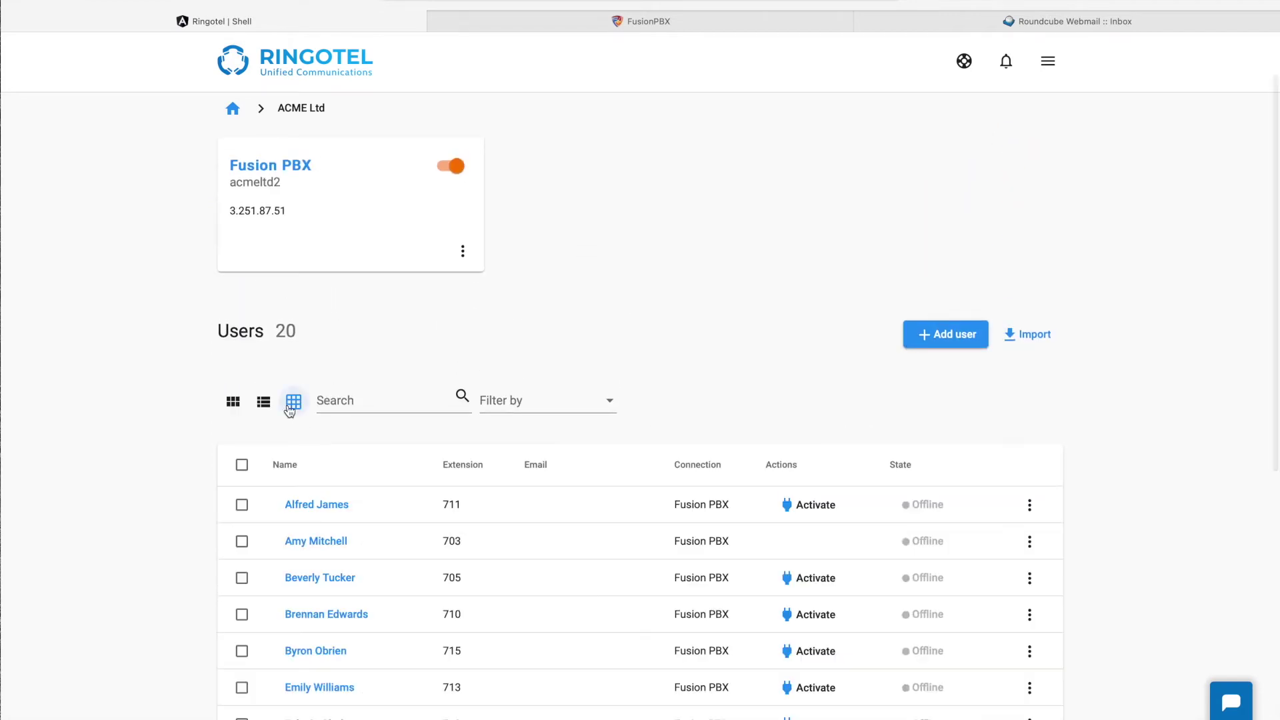
{"action": "scroll", "coordinate": [448, 539], "scroll_direction": "up", "scroll_amount": 1}
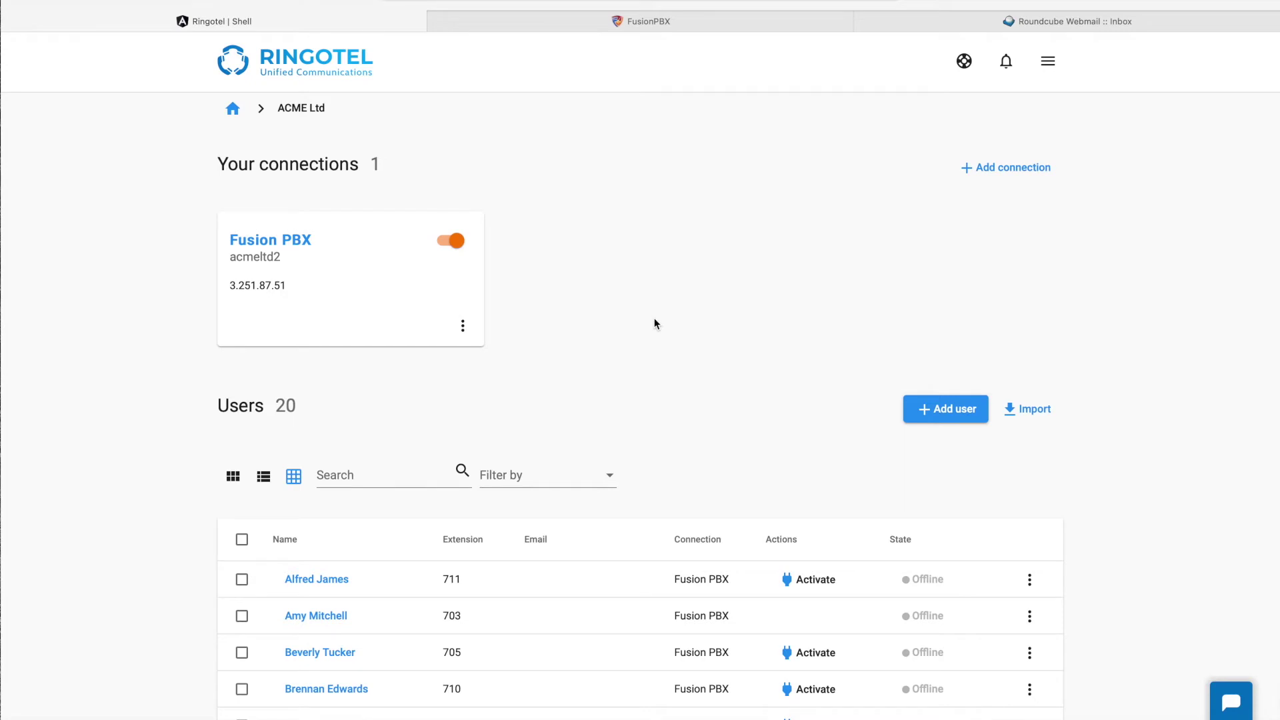
{"action": "left_click", "coordinate": [232, 110]}
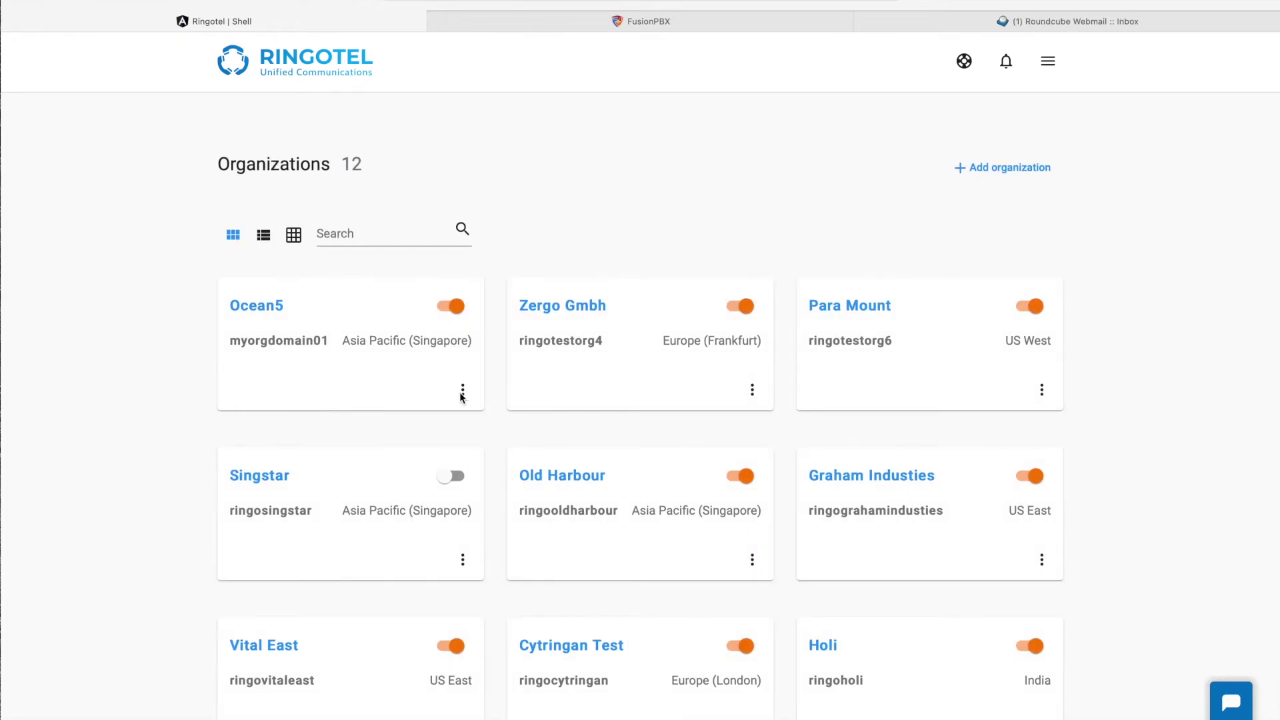
Step: Import the 100 contacts in us-100.csv into ACME Ltd's shared contacts
{"action": "scroll", "coordinate": [740, 590], "scroll_direction": "down", "scroll_amount": 3}
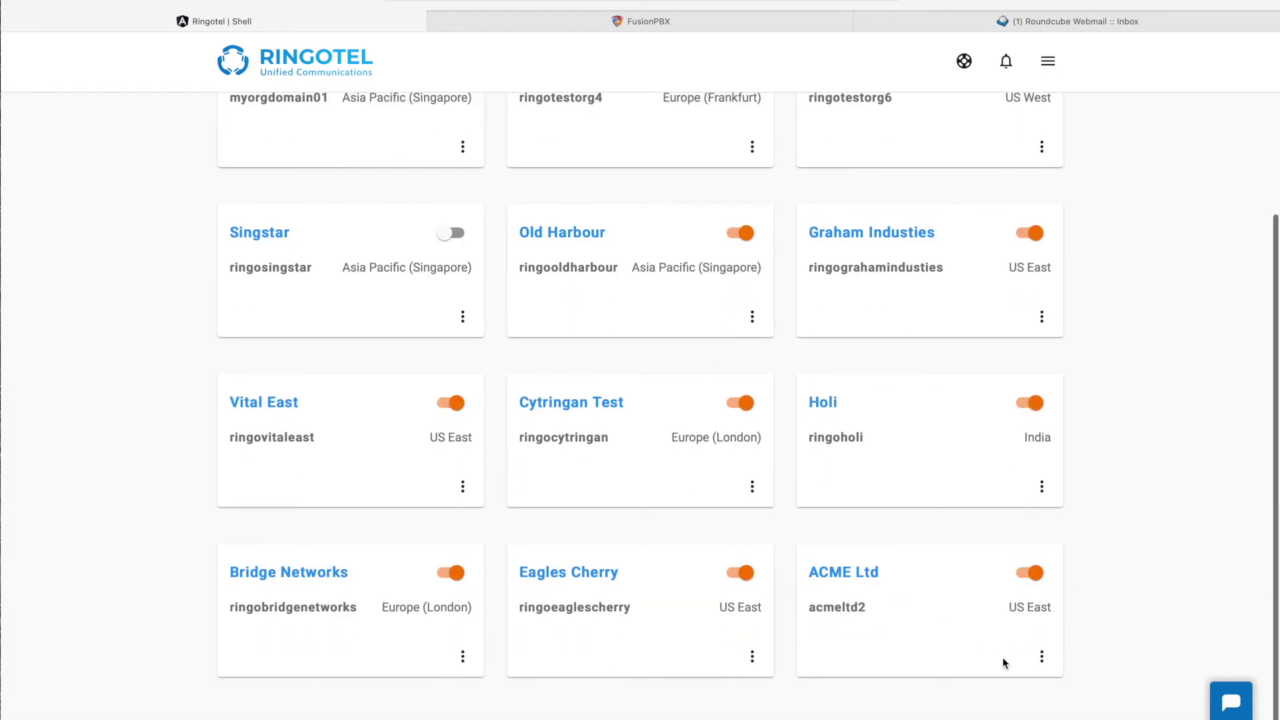
{"action": "left_click", "coordinate": [1041, 657]}
{"action": "left_click", "coordinate": [1067, 596]}
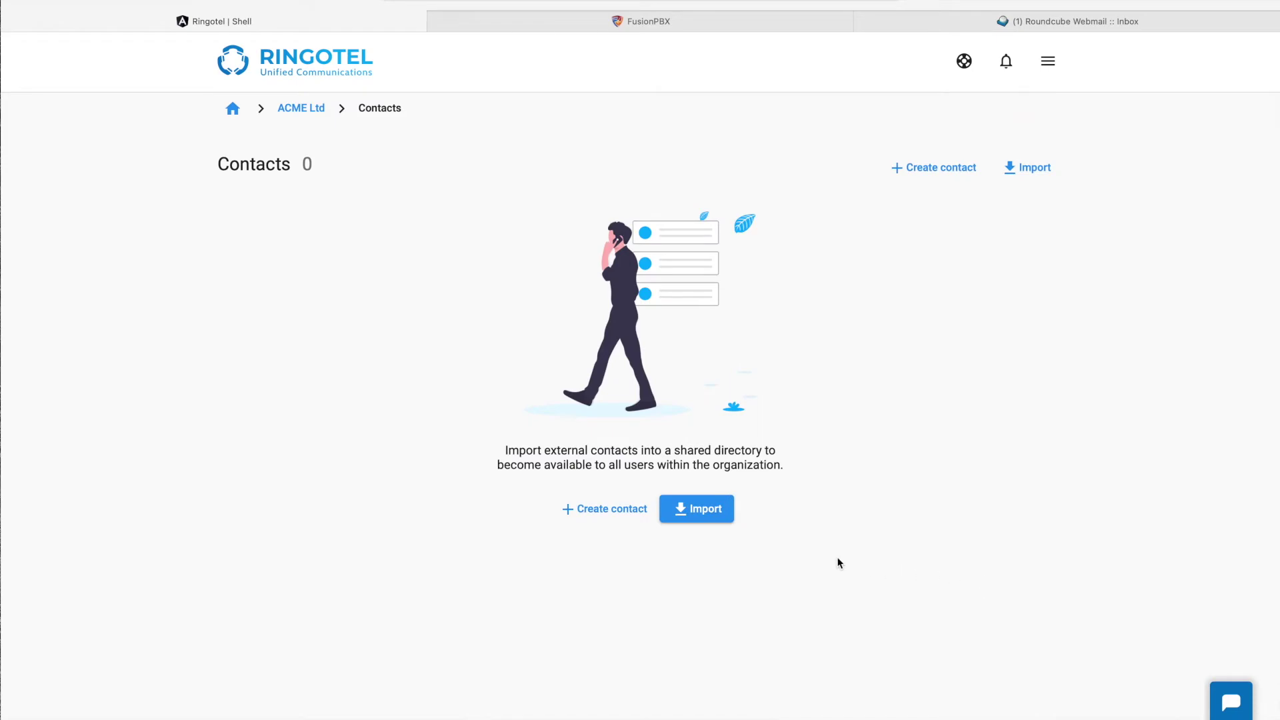
{"action": "left_click", "coordinate": [690, 512]}
{"action": "left_click", "coordinate": [597, 564]}
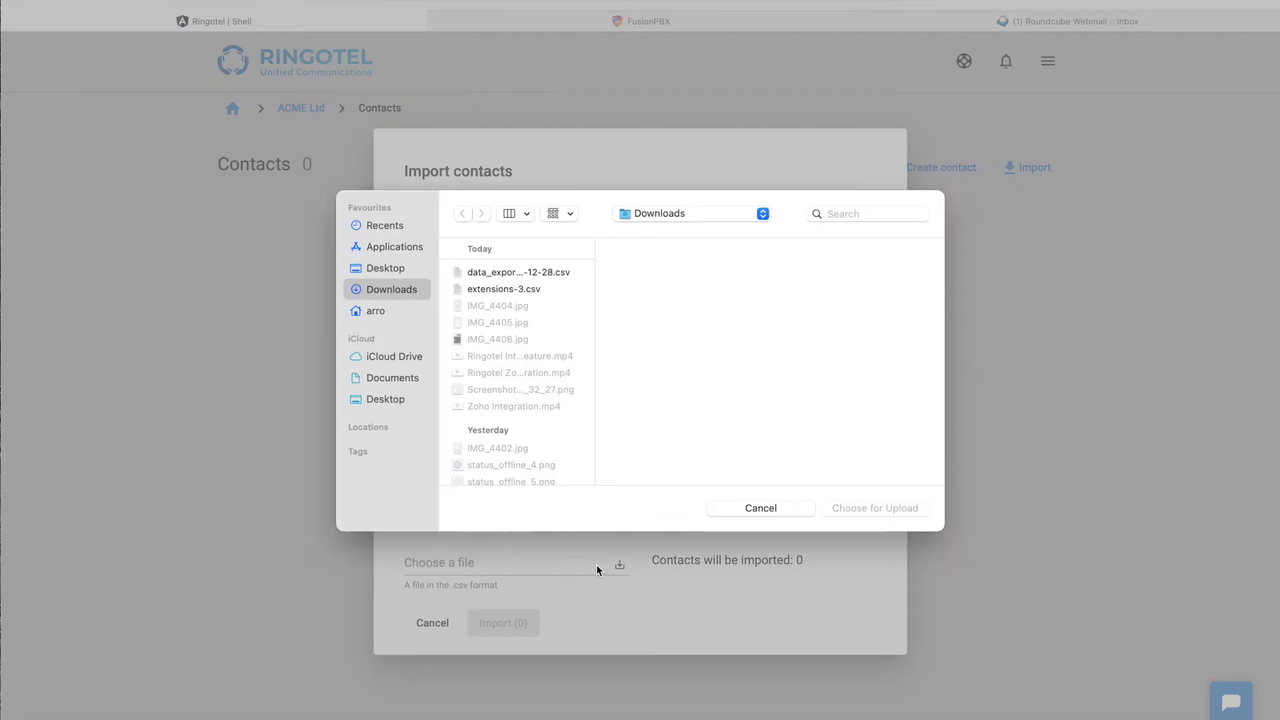
{"action": "scroll", "coordinate": [551, 404], "scroll_direction": "down", "scroll_amount": 10}
{"action": "scroll", "coordinate": [551, 404], "scroll_direction": "down", "scroll_amount": 15}
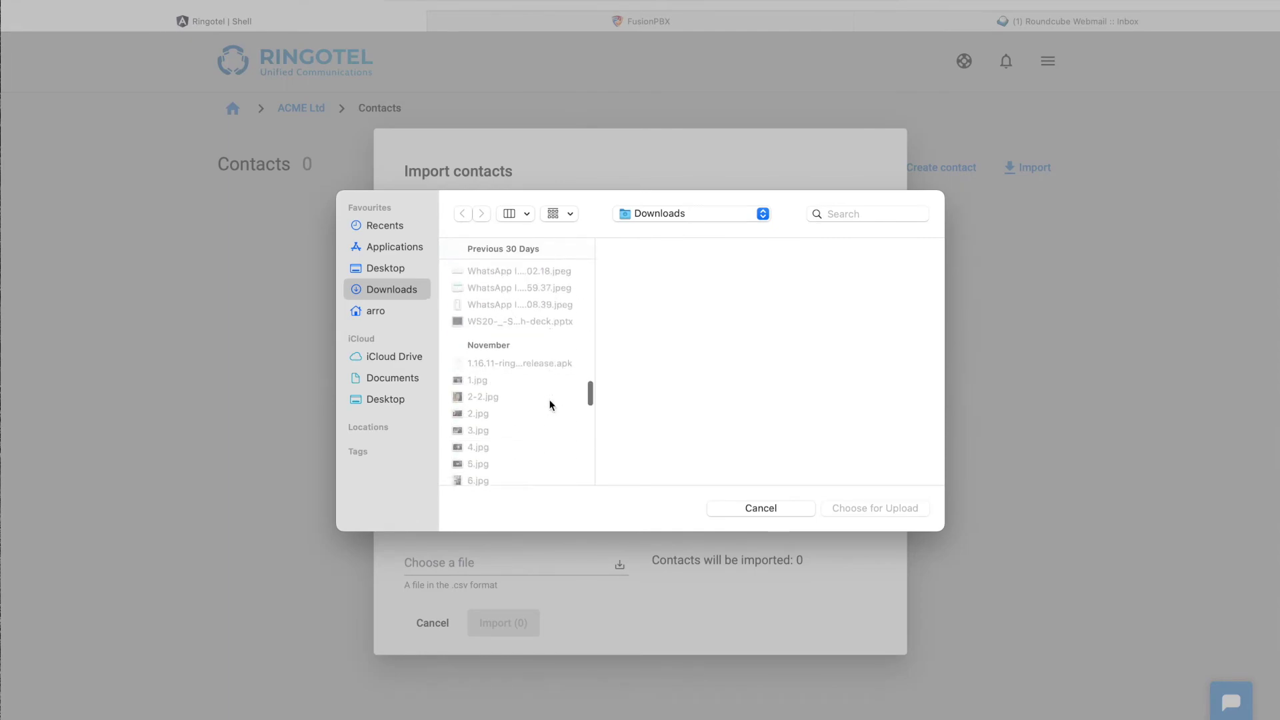
{"action": "double_click", "coordinate": [491, 334]}
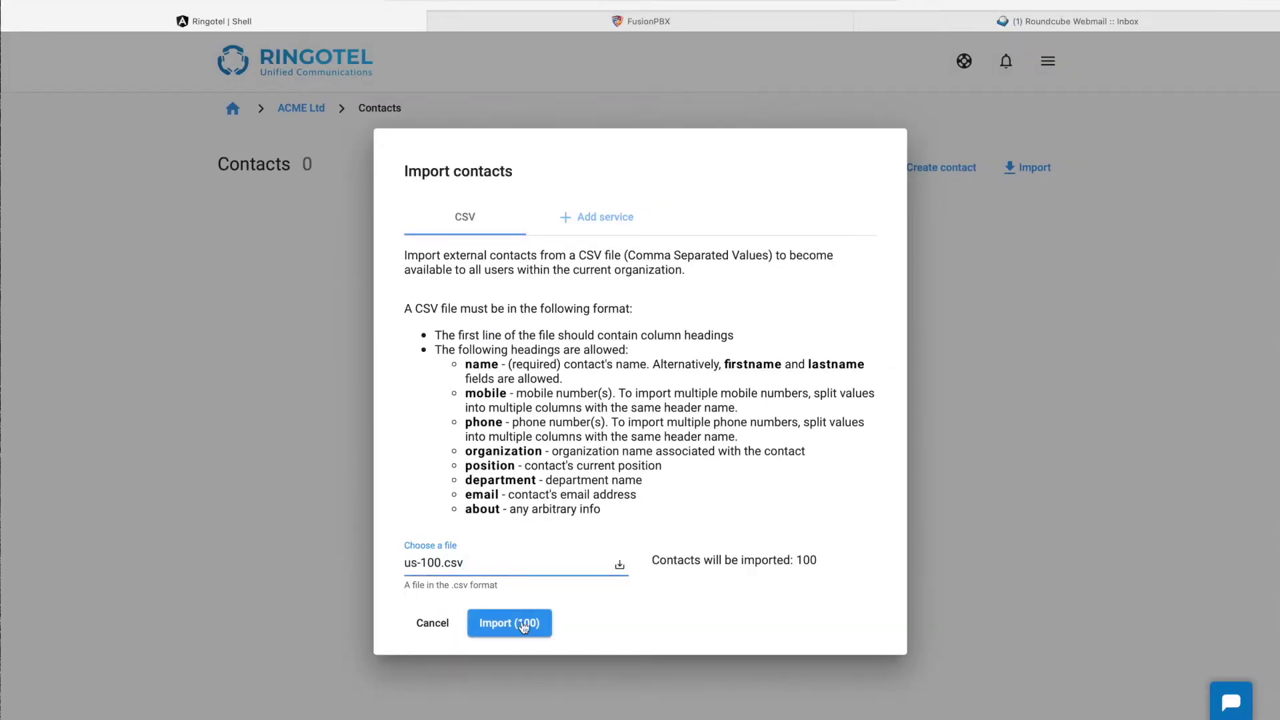
{"action": "left_click", "coordinate": [521, 622]}
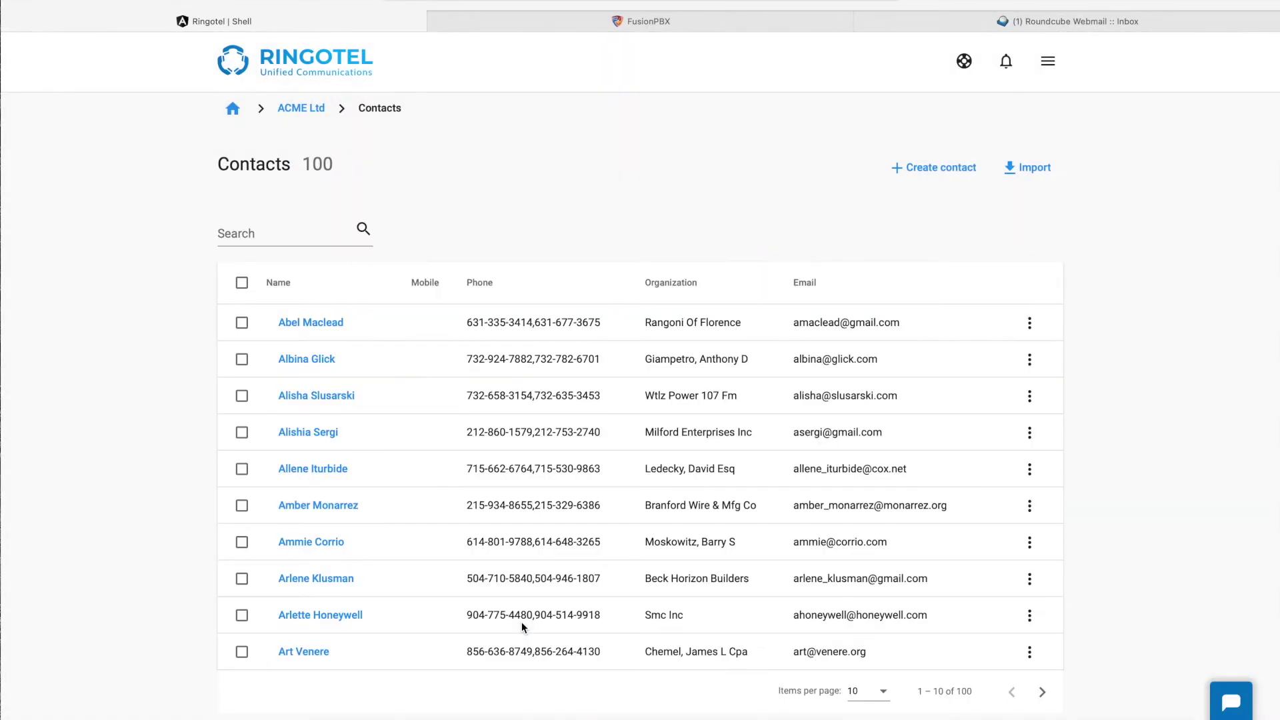
Step: Page through the imported contacts and return to the ACME Ltd organization page
{"action": "left_click", "coordinate": [1042, 691]}
{"action": "left_click", "coordinate": [1042, 692]}
{"action": "left_click", "coordinate": [1042, 692]}
{"action": "left_click", "coordinate": [1042, 692]}
{"action": "left_click", "coordinate": [1042, 691]}
{"action": "left_click", "coordinate": [1042, 692]}
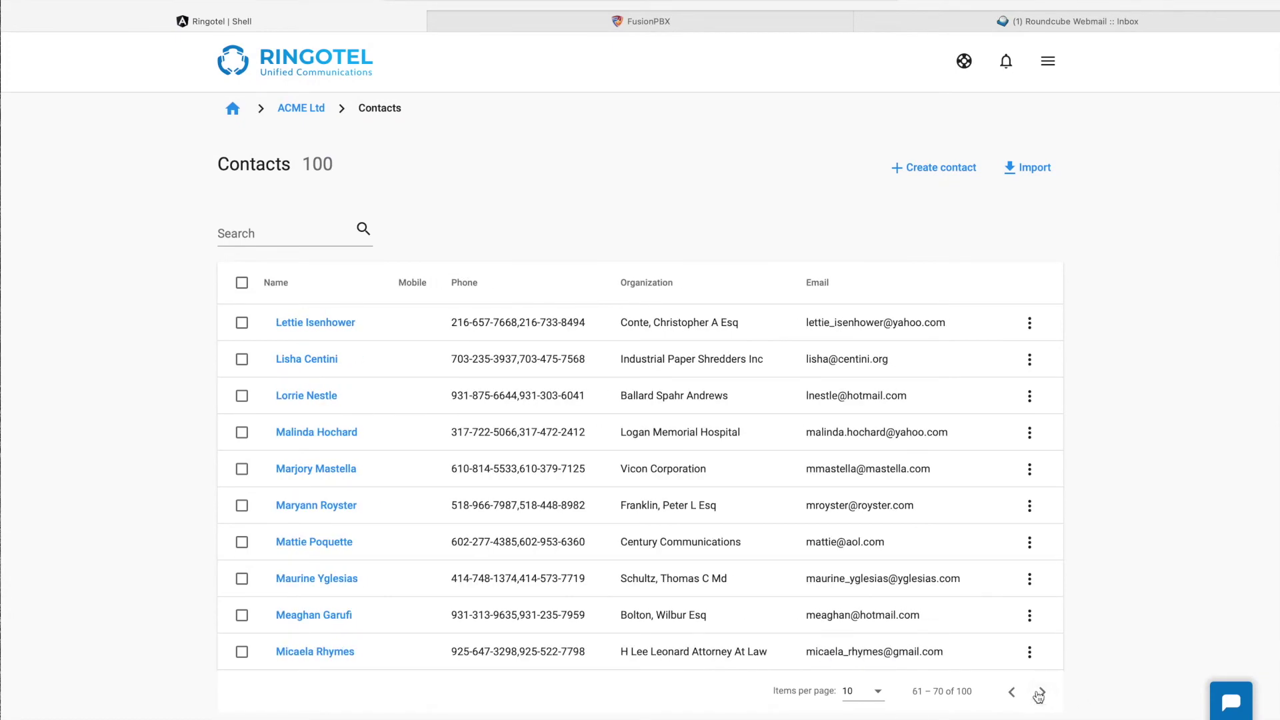
{"action": "left_click", "coordinate": [314, 108]}
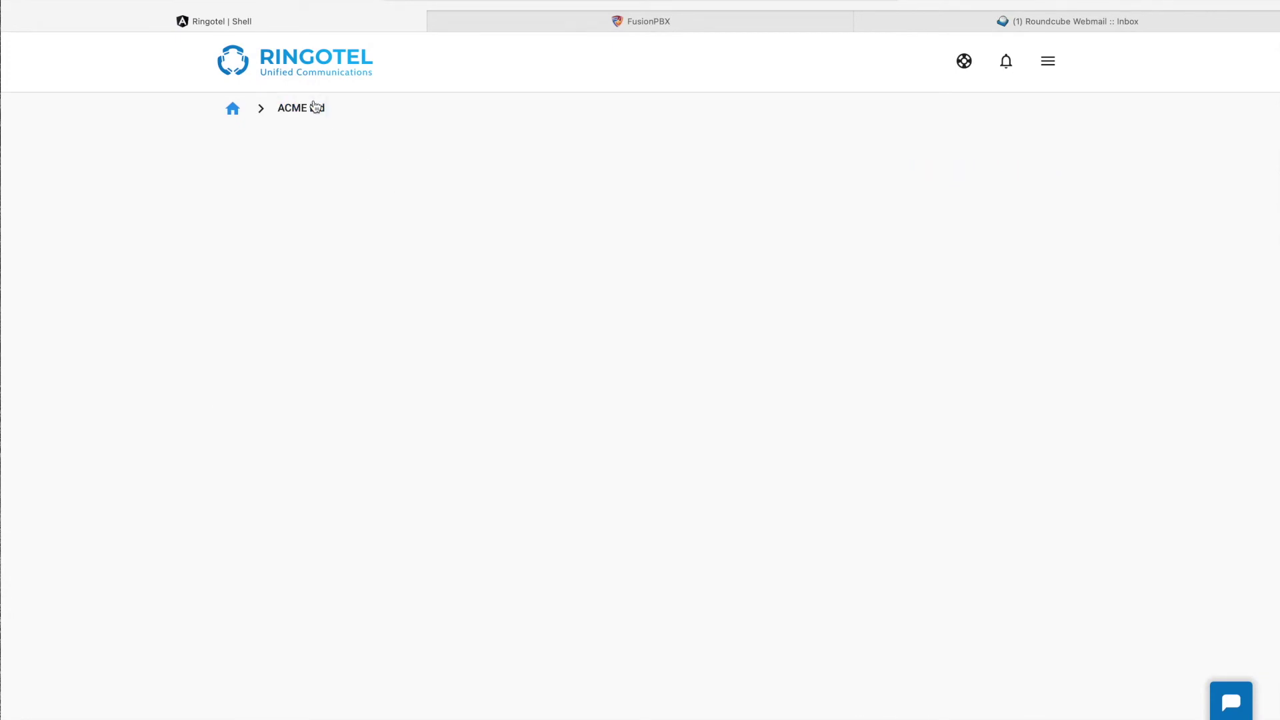
{"action": "scroll", "coordinate": [467, 337], "scroll_direction": "down", "scroll_amount": 4}
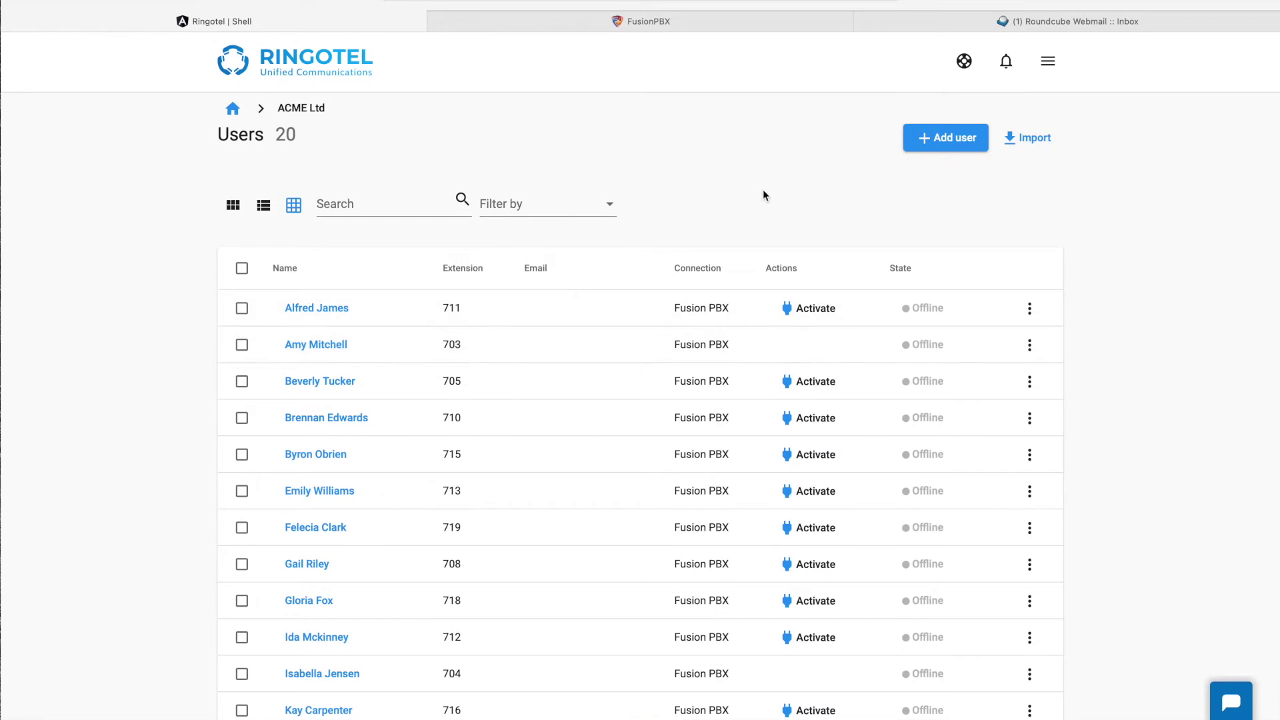
{"action": "left_click", "coordinate": [995, 21]}
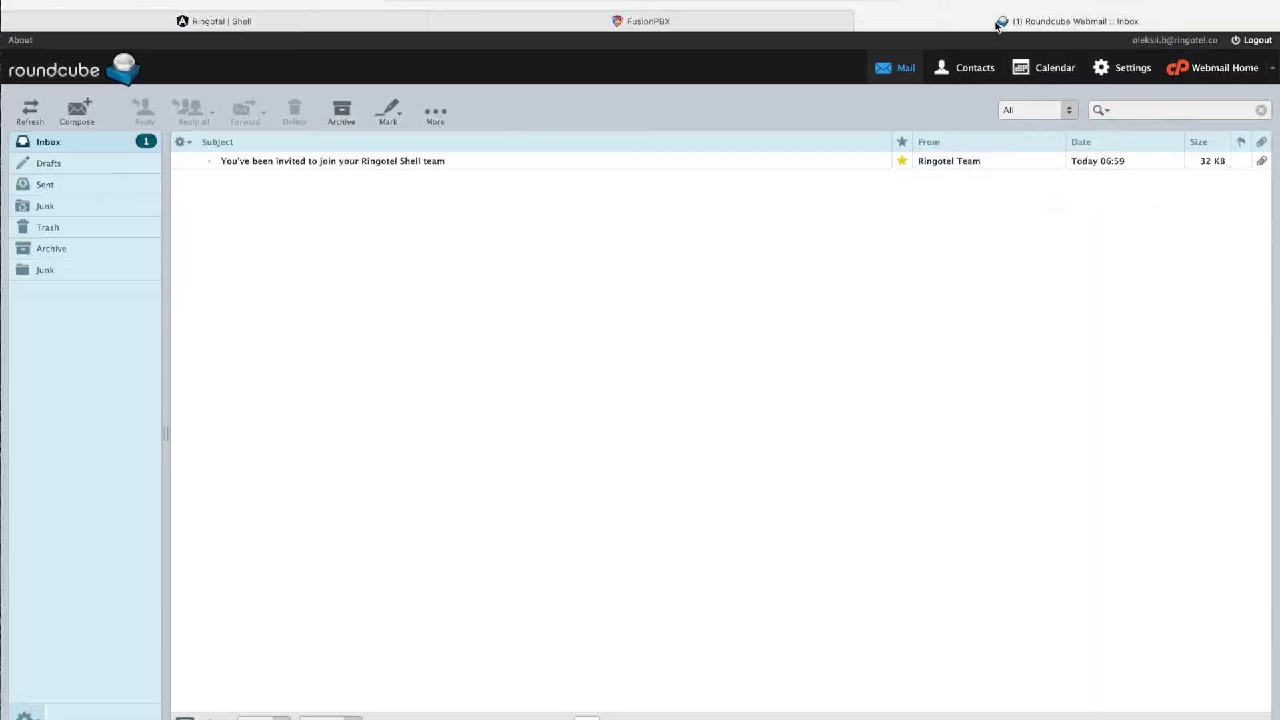
Step: Open the Ringotel invitation e-mail and display its blocked images
{"action": "left_click", "coordinate": [421, 158]}
{"action": "double_click", "coordinate": [422, 161]}
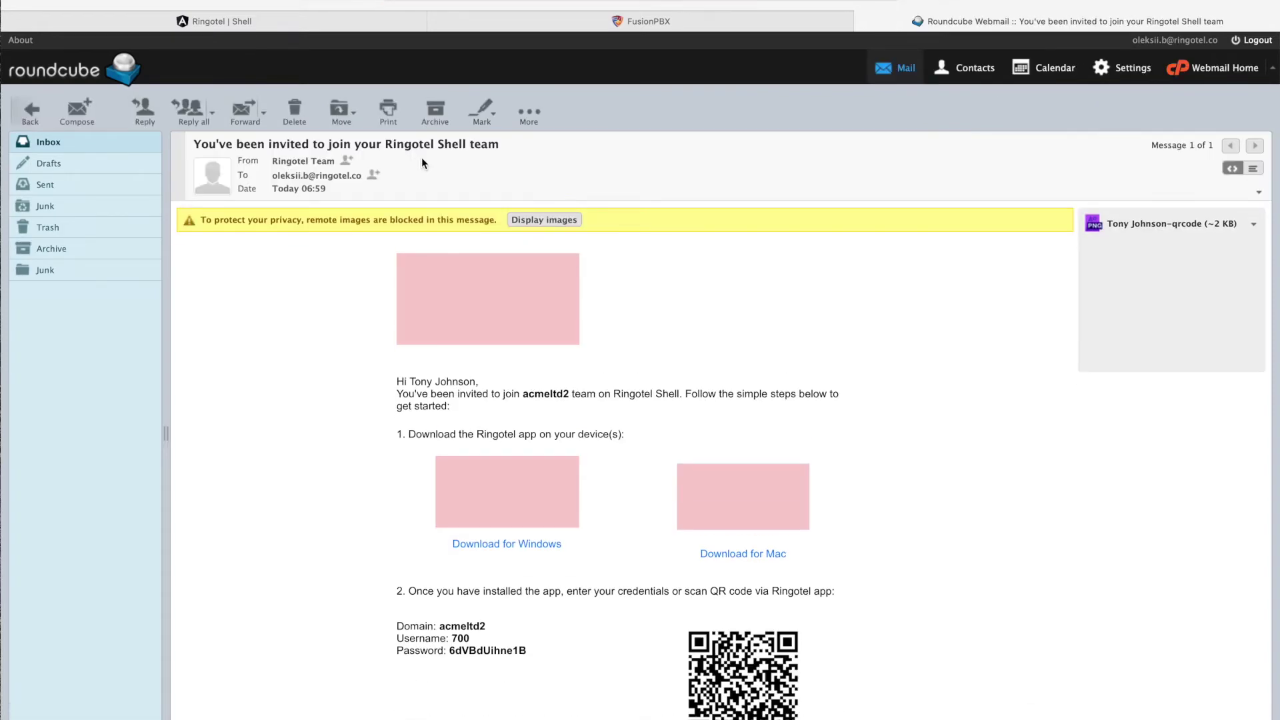
{"action": "left_click", "coordinate": [529, 219]}
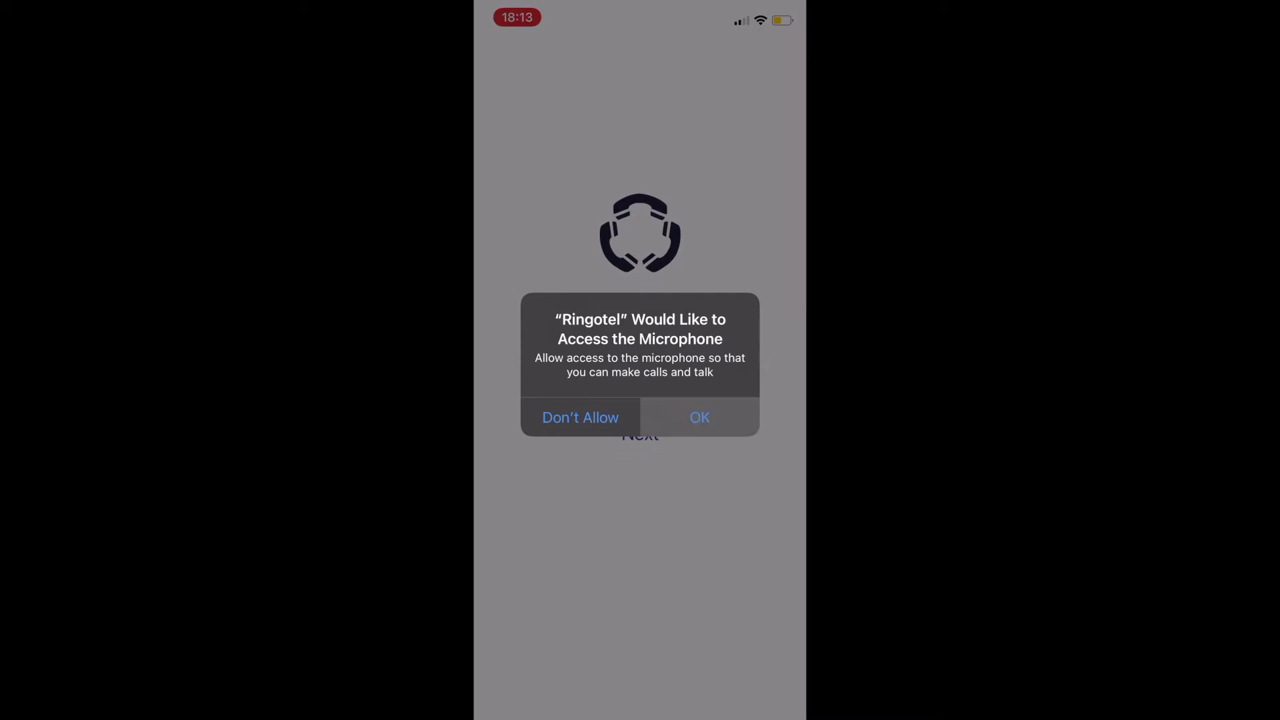
Step: Grant microphone and camera access, then sign in to the acmeltd2 domain
{"action": "left_click", "coordinate": [699, 417]}
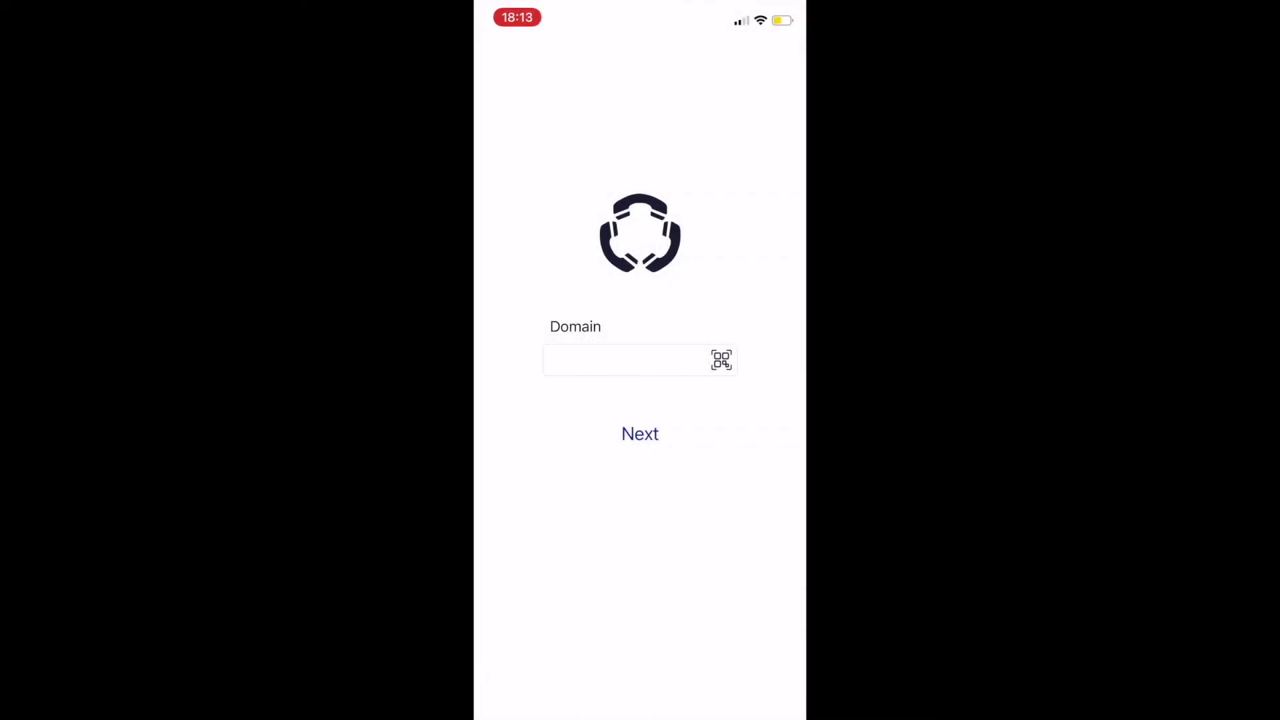
{"action": "left_click", "coordinate": [721, 360]}
{"action": "left_click", "coordinate": [700, 423]}
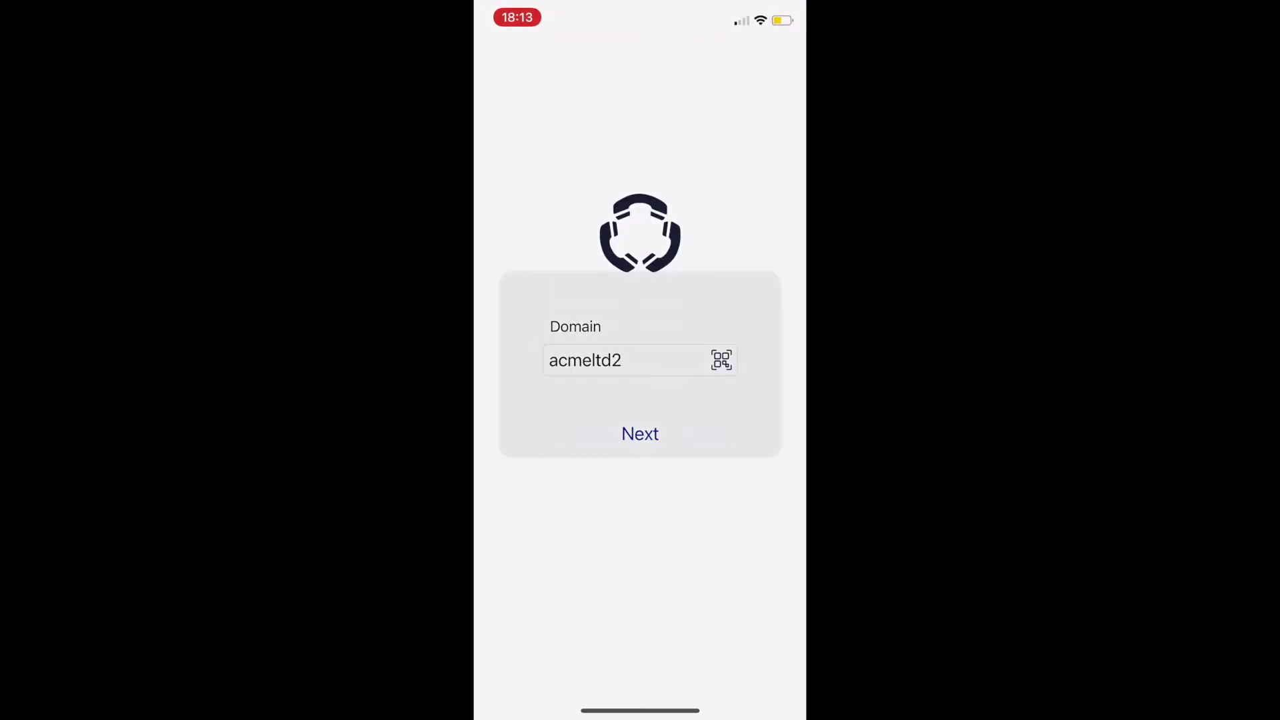
{"action": "left_click", "coordinate": [697, 423]}
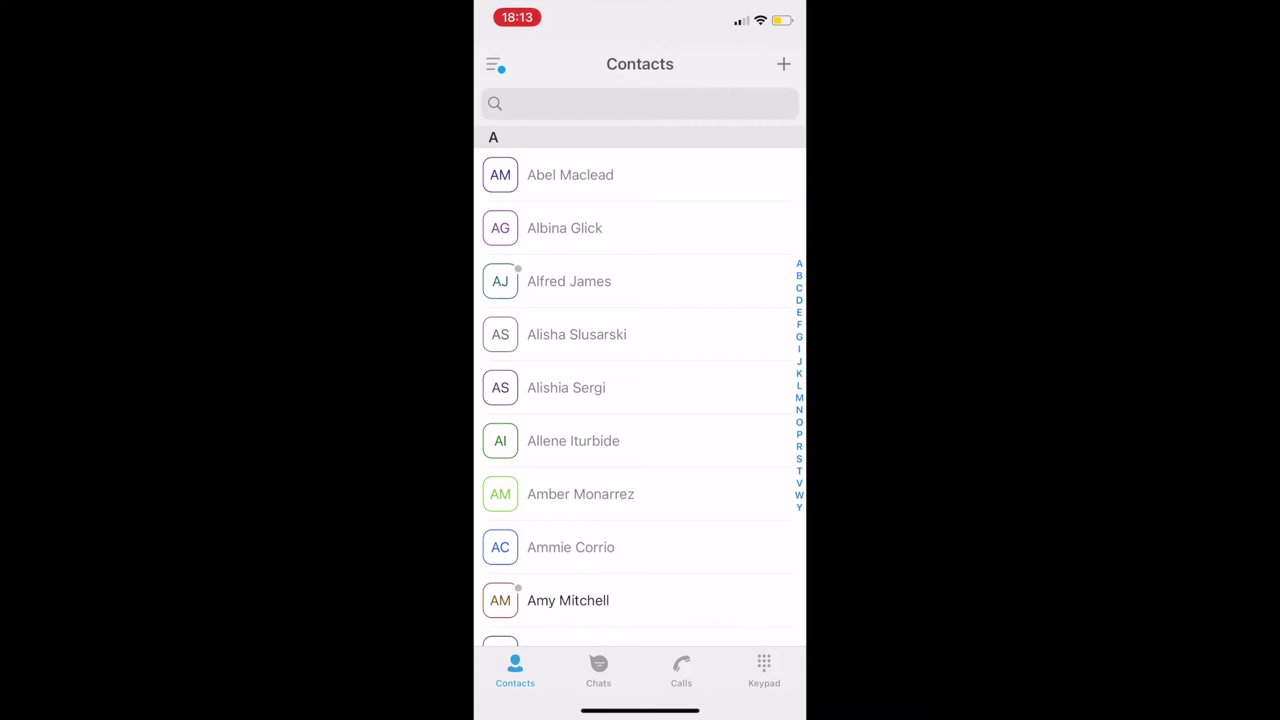
Step: Scroll down the Contacts list to the extension 703 colleague and open their card
{"action": "scroll", "coordinate": [640, 373], "scroll_direction": "down", "scroll_amount": 5}
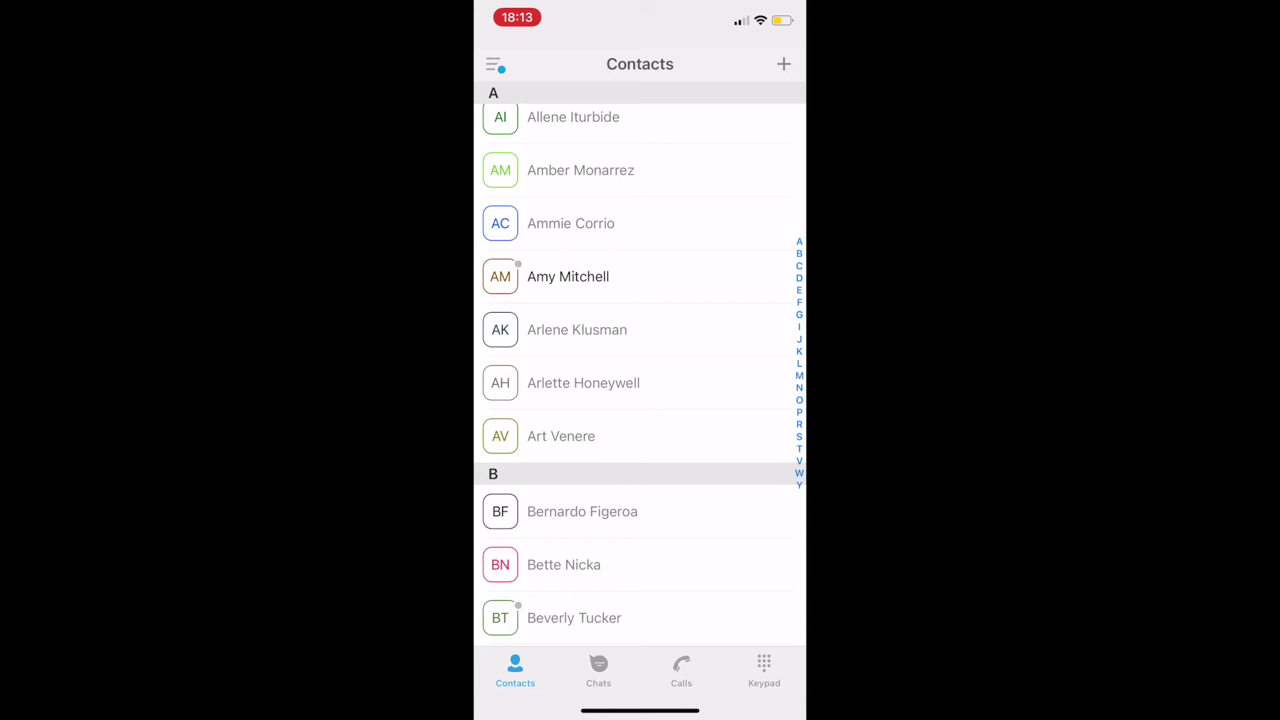
{"action": "left_click", "coordinate": [568, 277]}
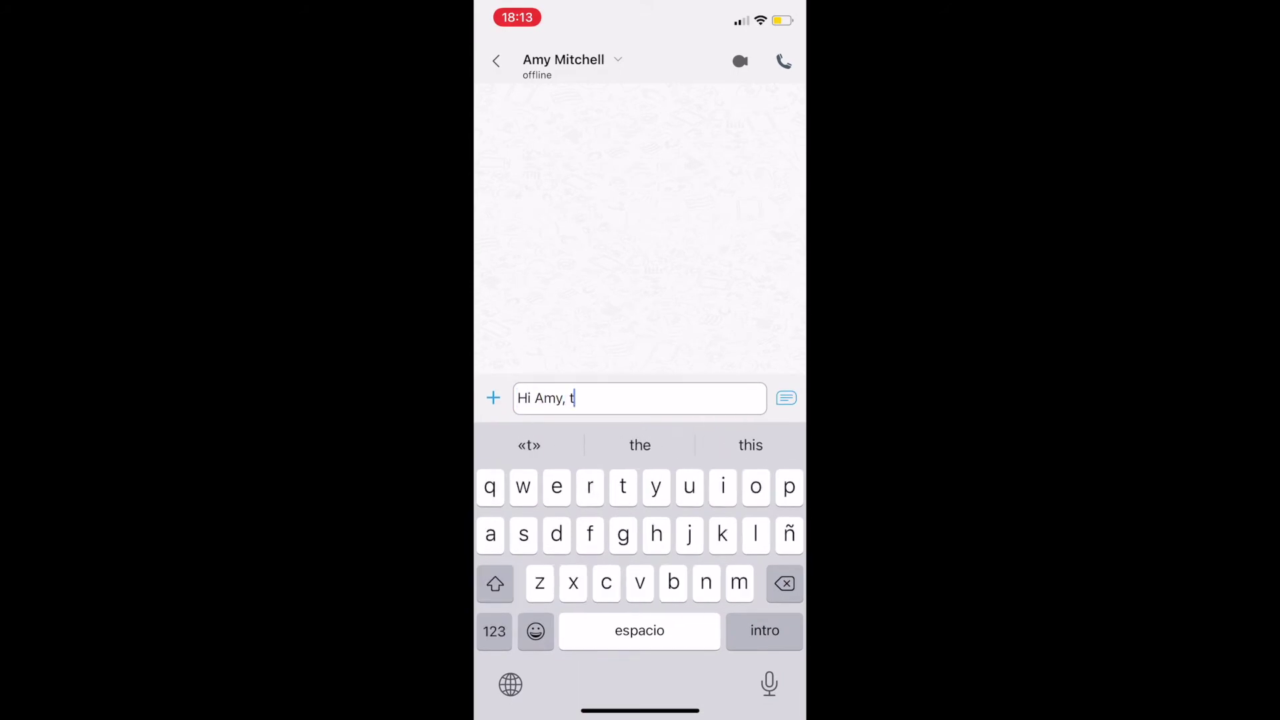
Step: Send "let's talk!" to extension 703, then show and hide the attachment options
{"action": "key", "text": "BackSpace"}
{"action": "type", "text": "let's talk!"}
{"action": "key", "text": "Return"}
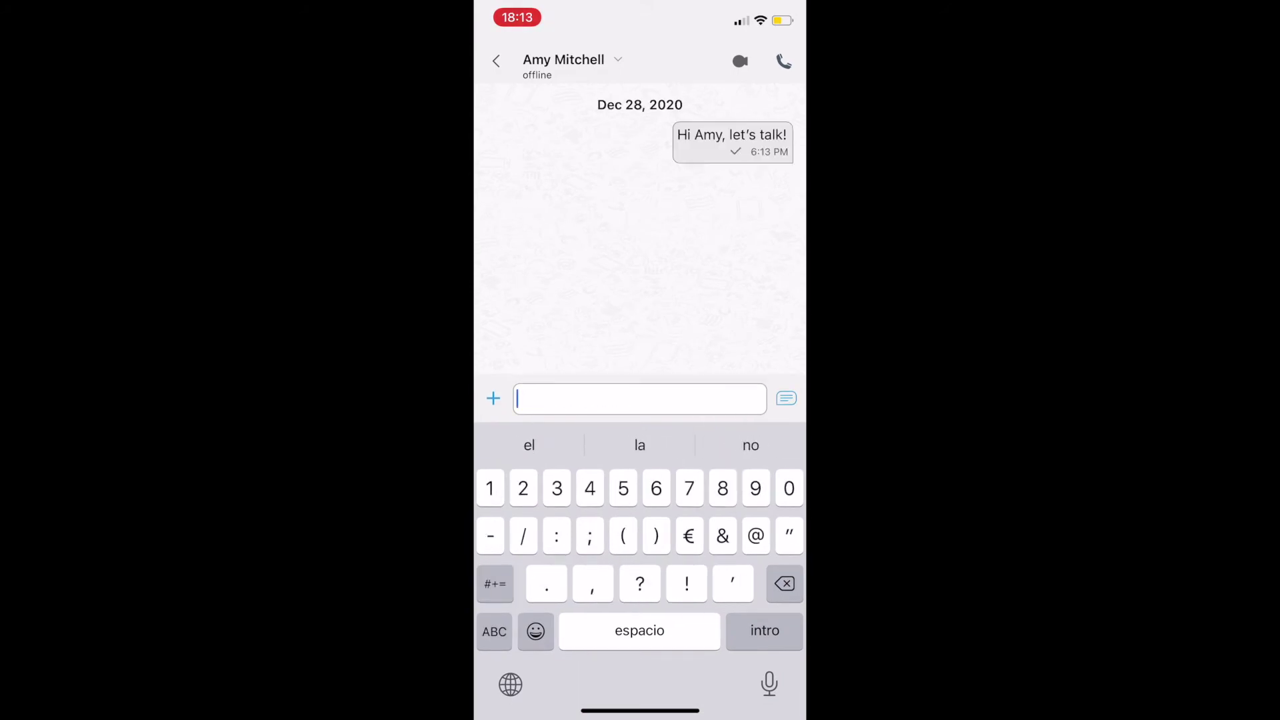
{"action": "left_click", "coordinate": [494, 398]}
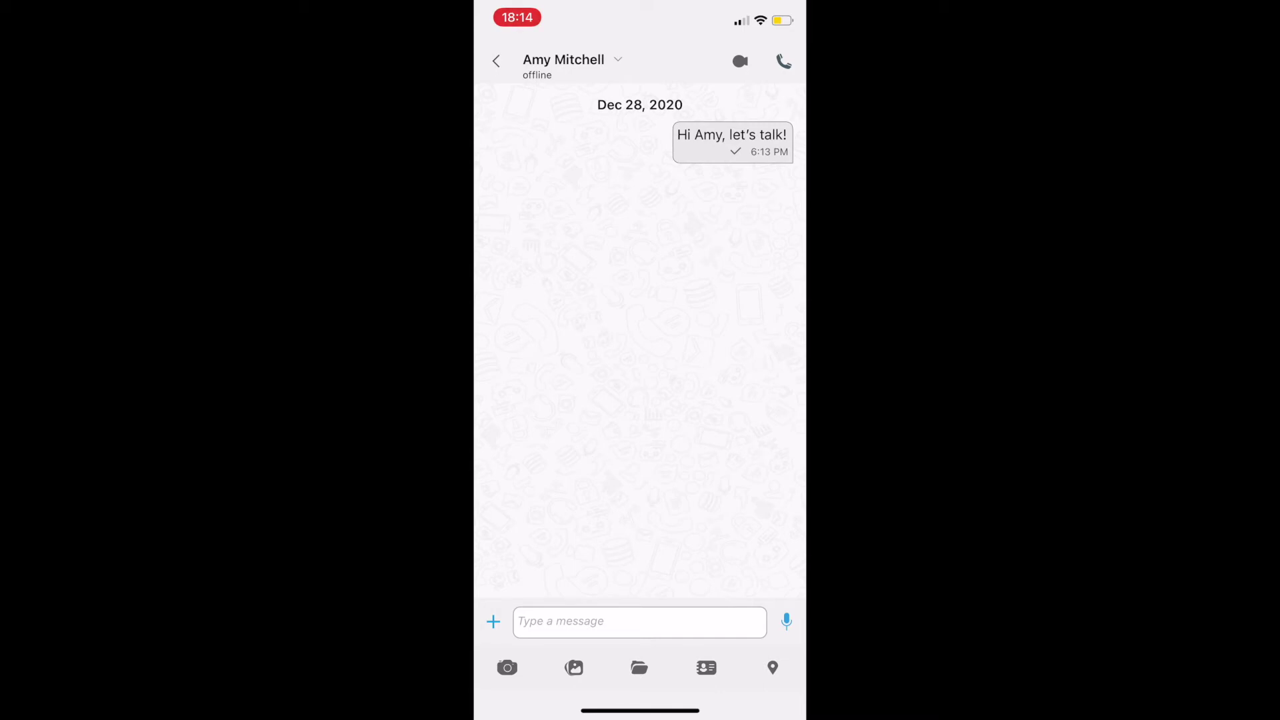
{"action": "left_click", "coordinate": [493, 621]}
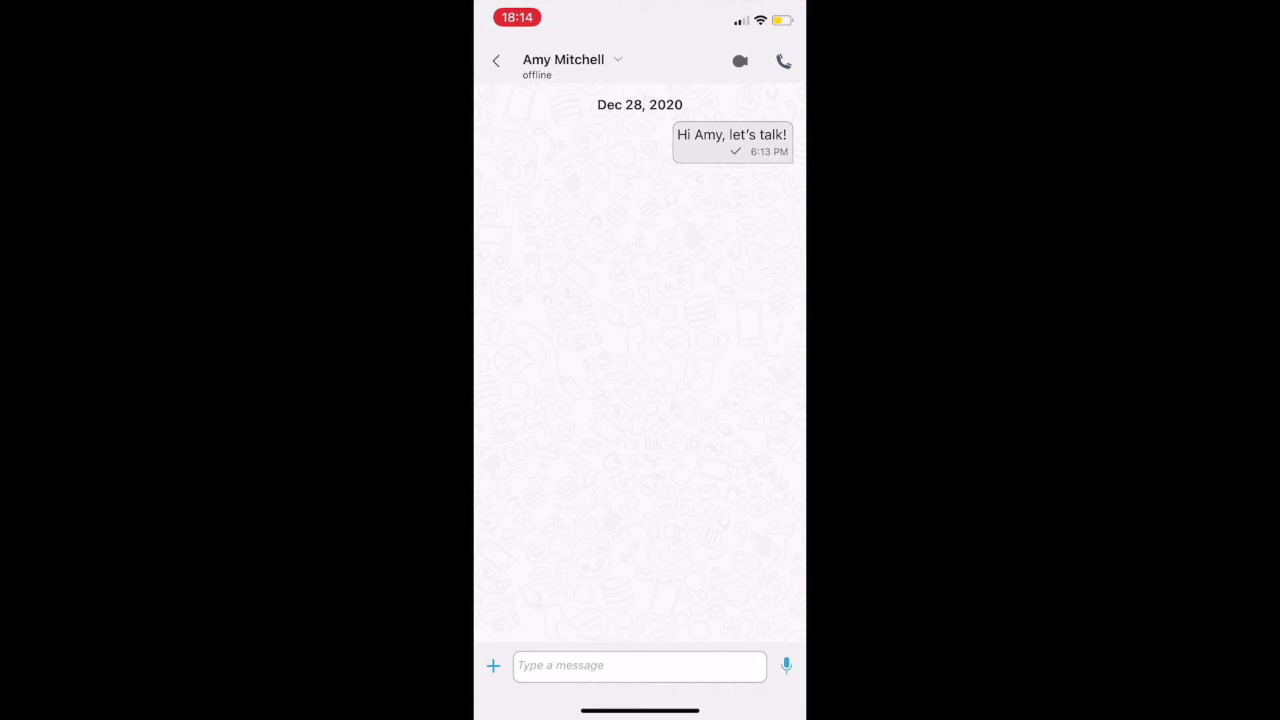
Step: In the chat details, toggle notifications off and on, view the profile, and cancel Add party
{"action": "left_click", "coordinate": [563, 60]}
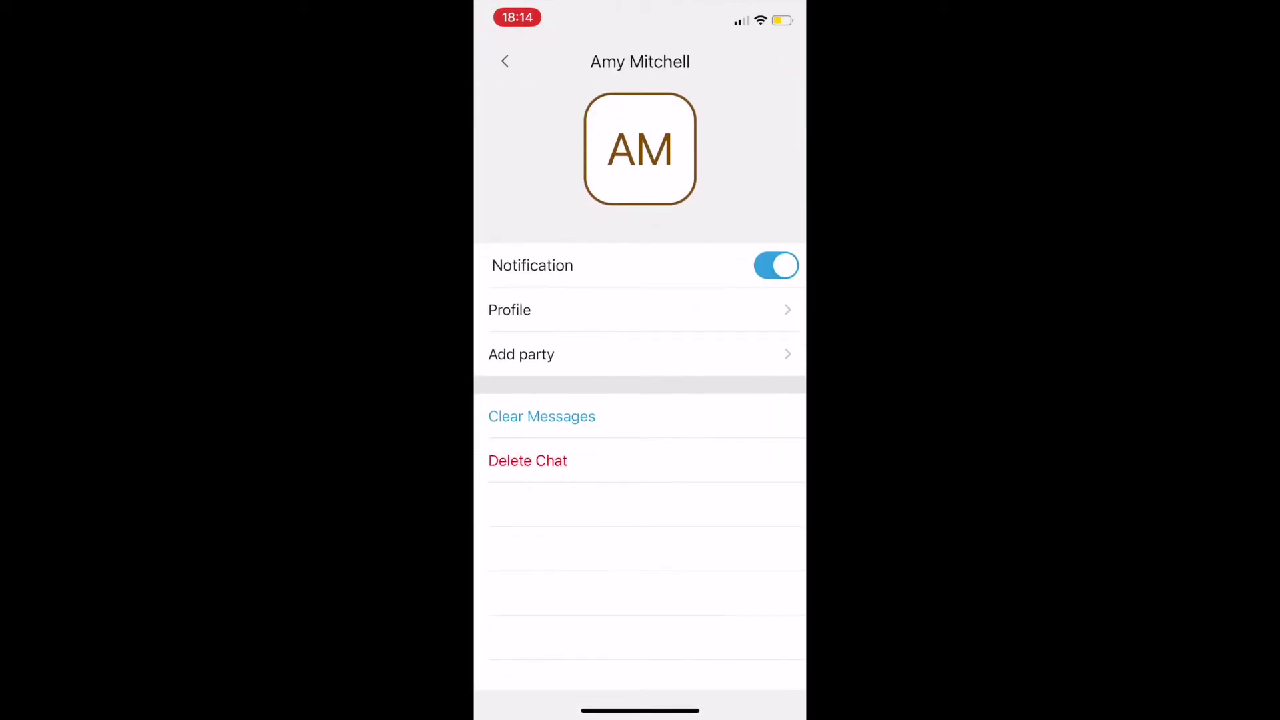
{"action": "left_click", "coordinate": [776, 265]}
{"action": "left_click", "coordinate": [776, 265]}
{"action": "left_click", "coordinate": [510, 310]}
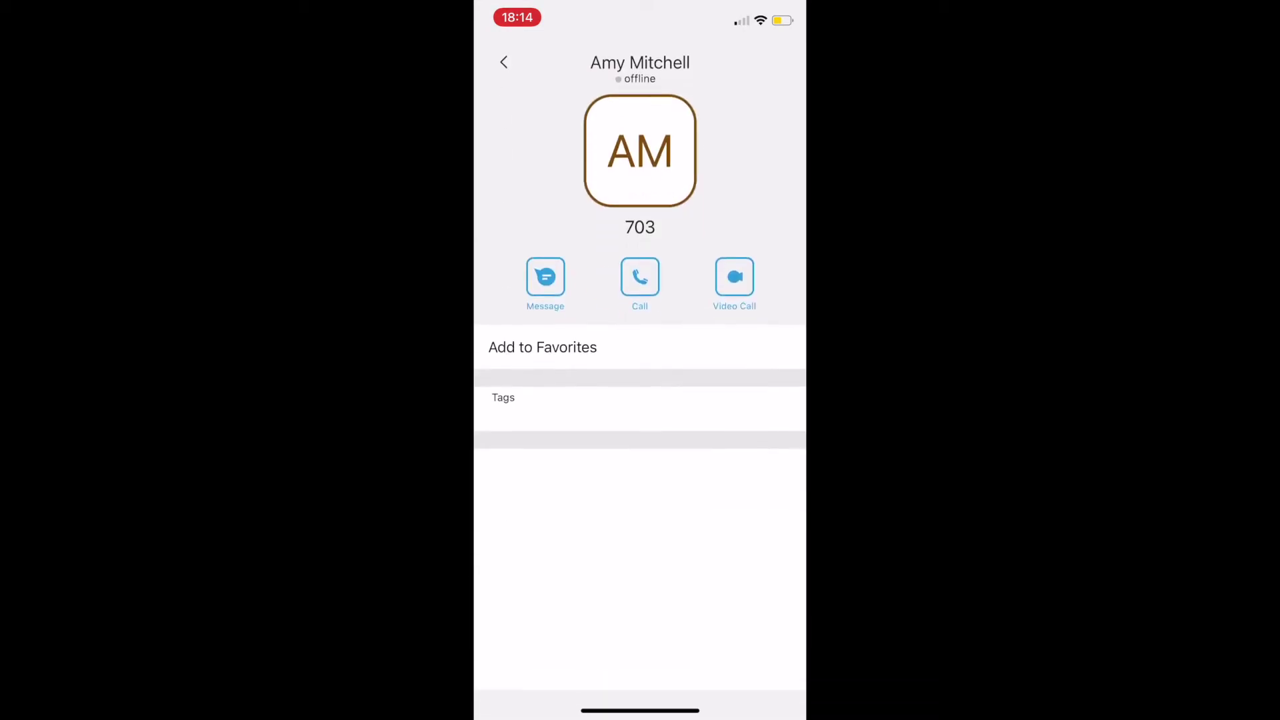
{"action": "left_click", "coordinate": [504, 62]}
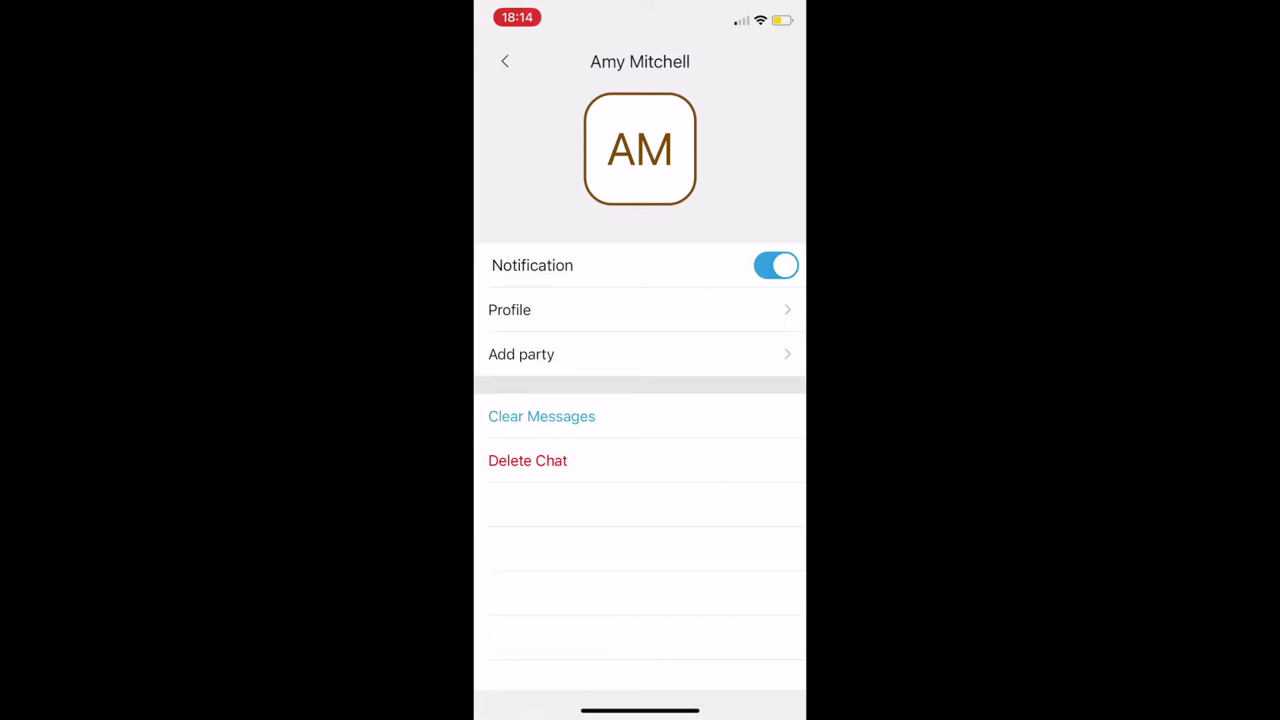
{"action": "left_click", "coordinate": [527, 354]}
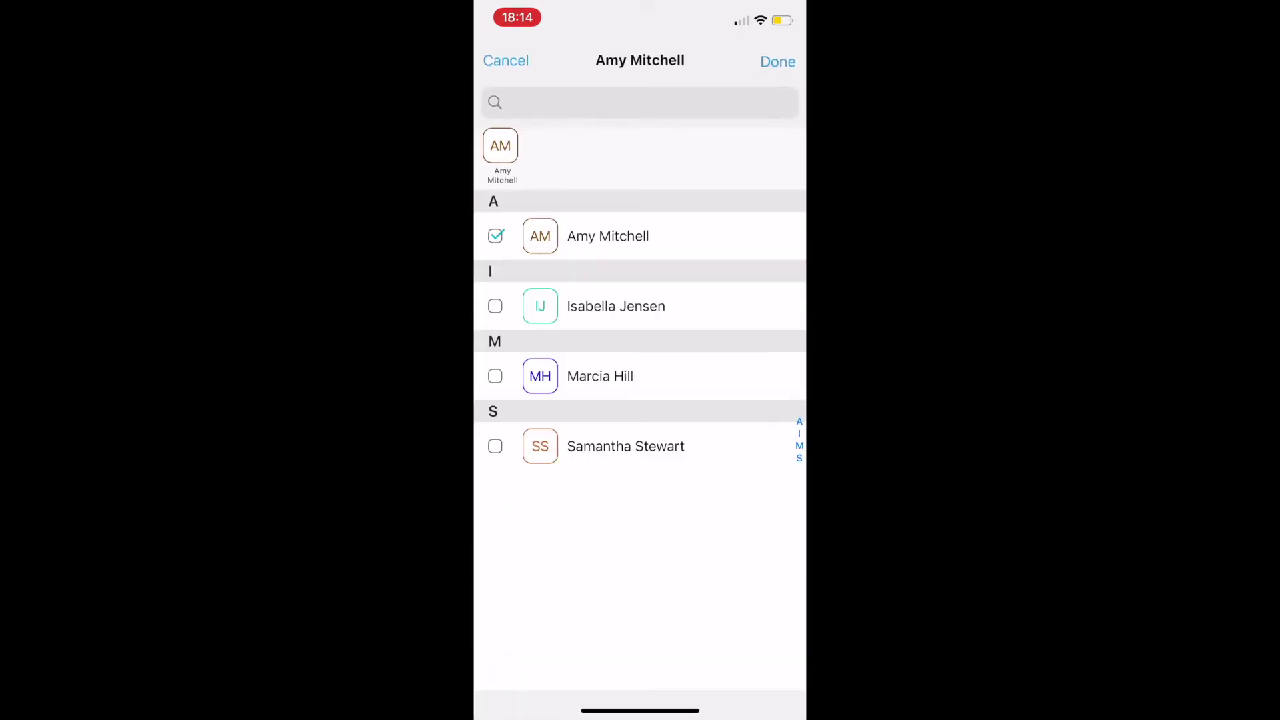
{"action": "left_click", "coordinate": [505, 61]}
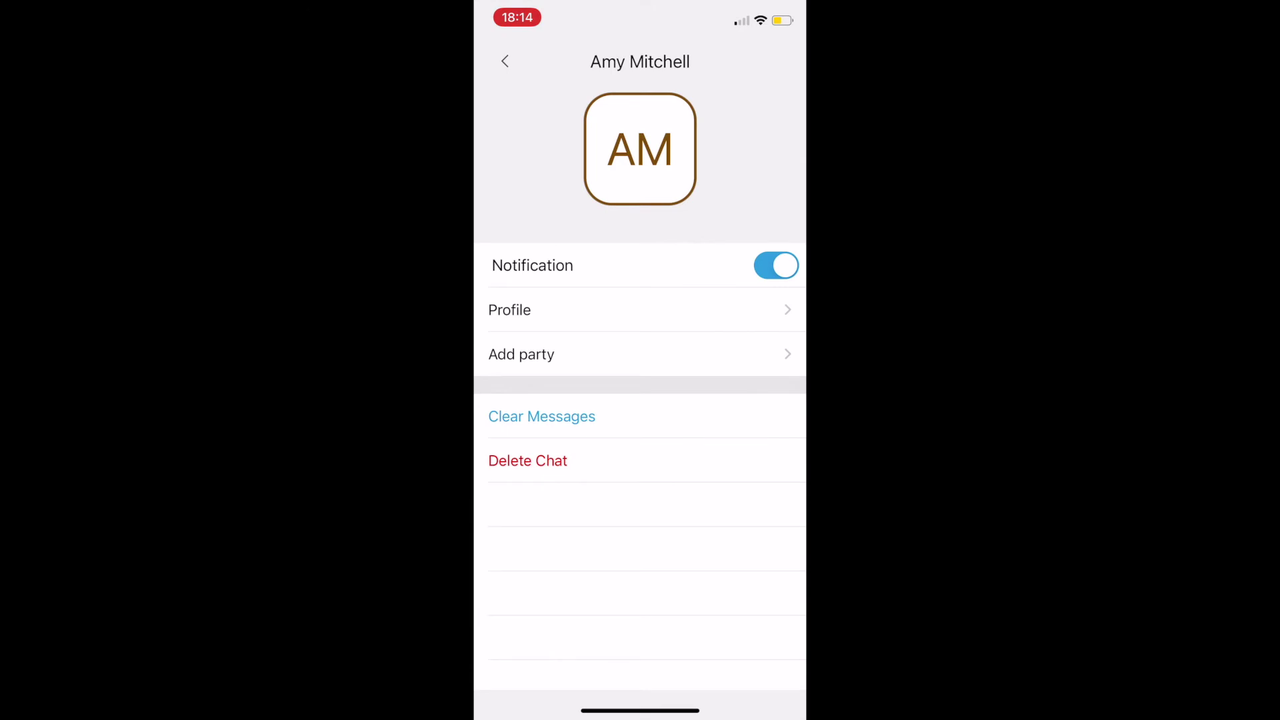
Step: Leave the chat, dial *97 on the Keypad, and show the in-call dial pad
{"action": "left_click", "coordinate": [505, 61]}
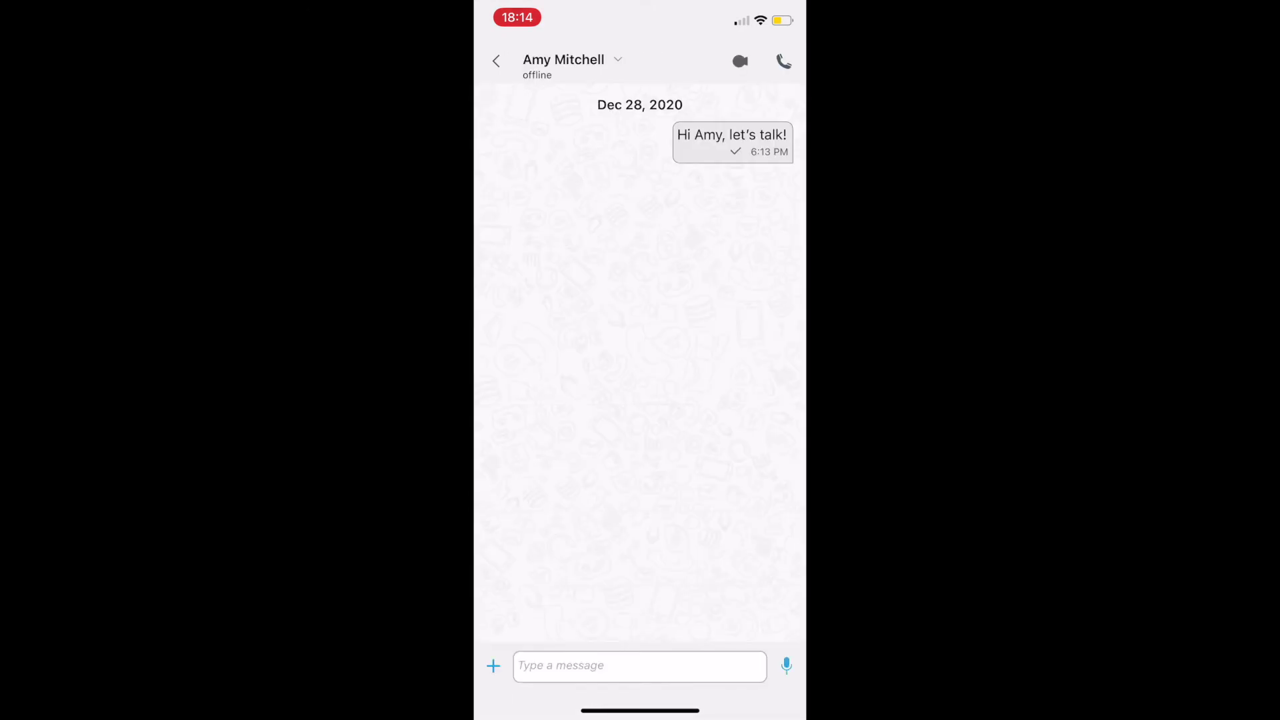
{"action": "left_click", "coordinate": [496, 60]}
{"action": "left_click", "coordinate": [764, 669]}
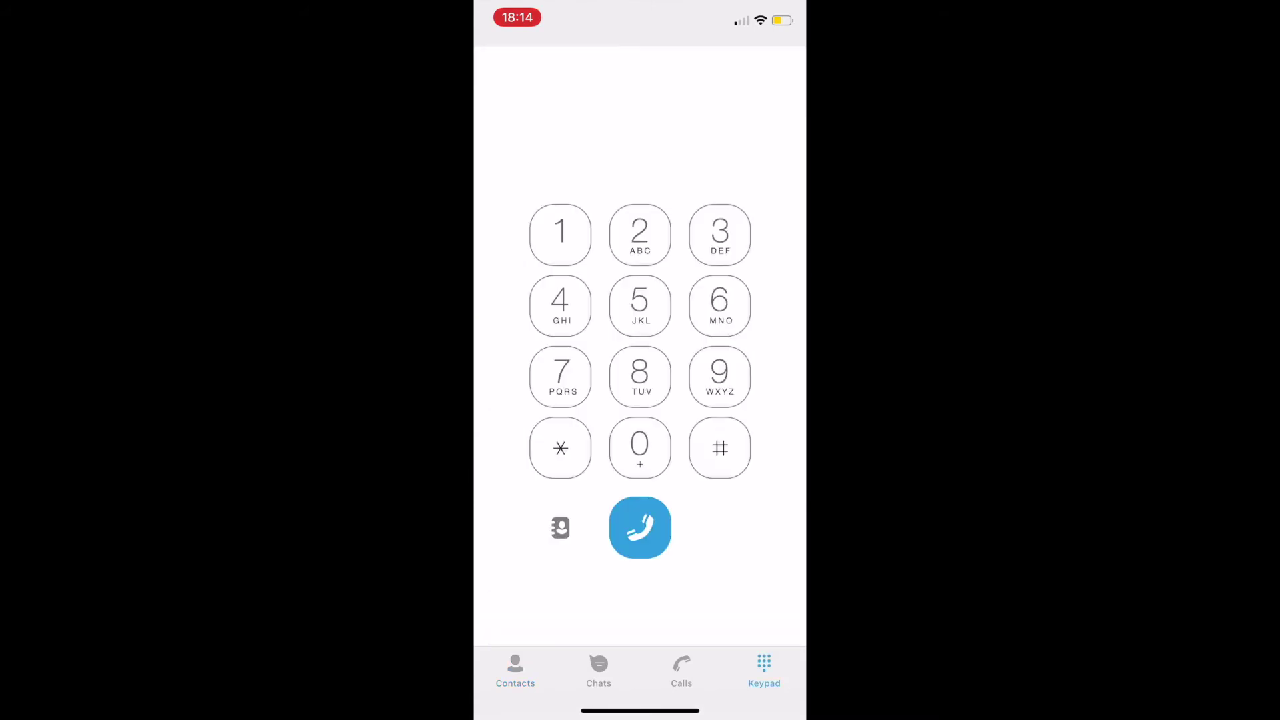
{"action": "left_click", "coordinate": [560, 447]}
{"action": "left_click", "coordinate": [719, 376]}
{"action": "left_click", "coordinate": [560, 376]}
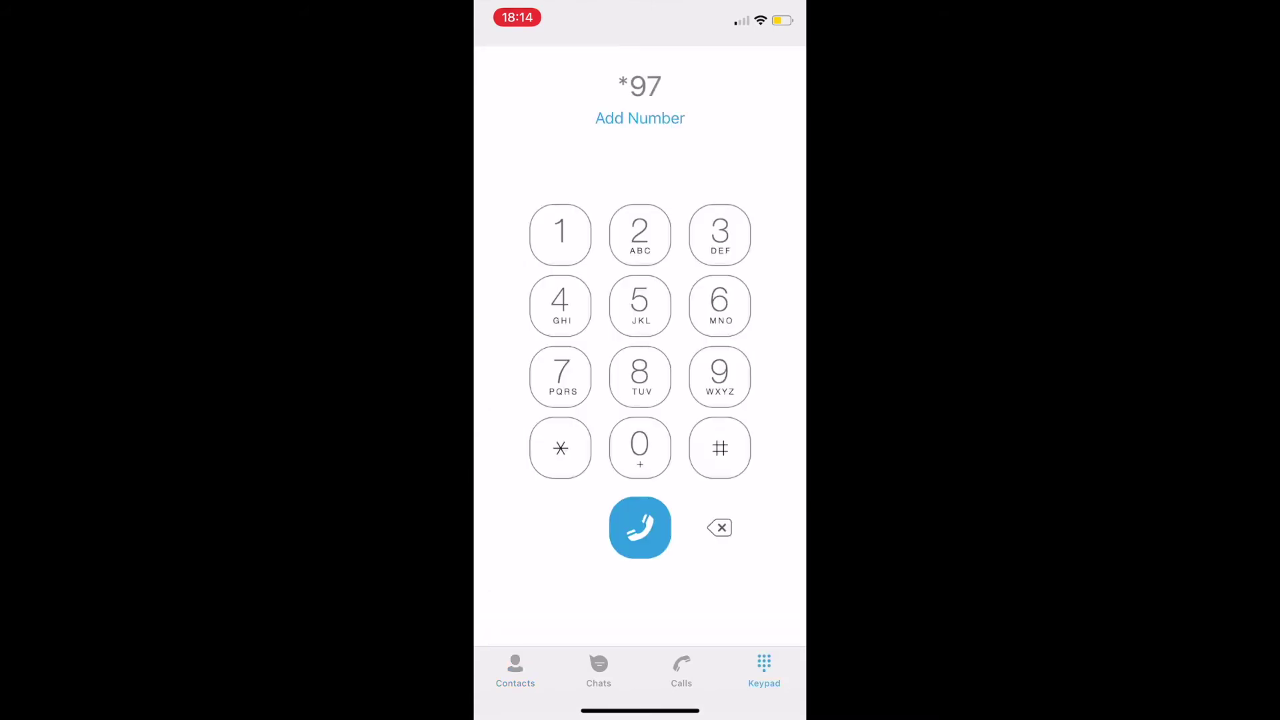
{"action": "left_click", "coordinate": [640, 526]}
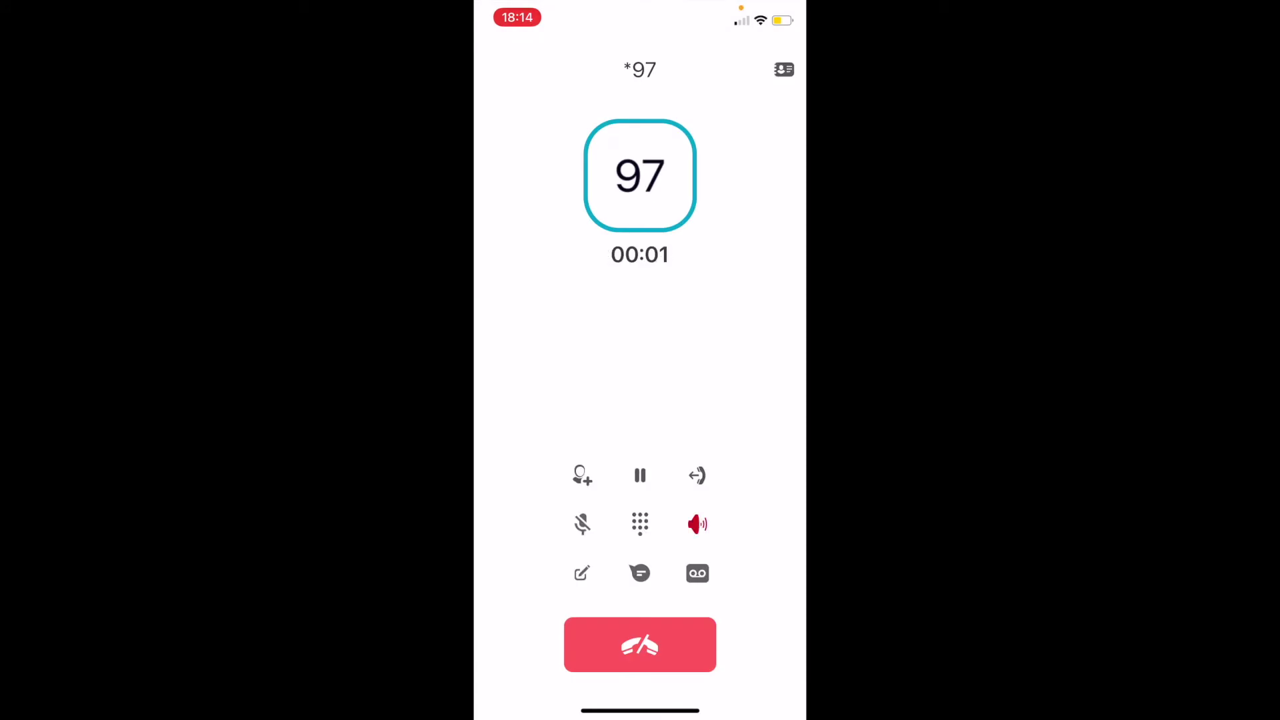
{"action": "left_click", "coordinate": [640, 524]}
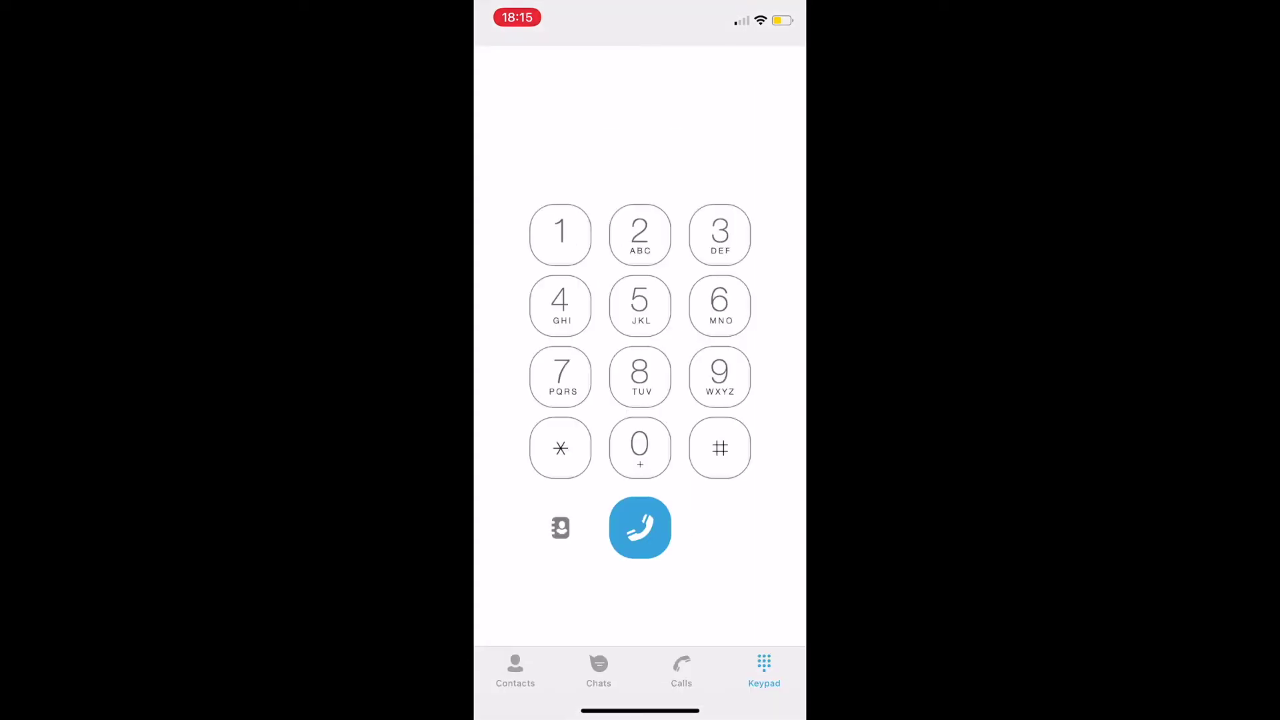
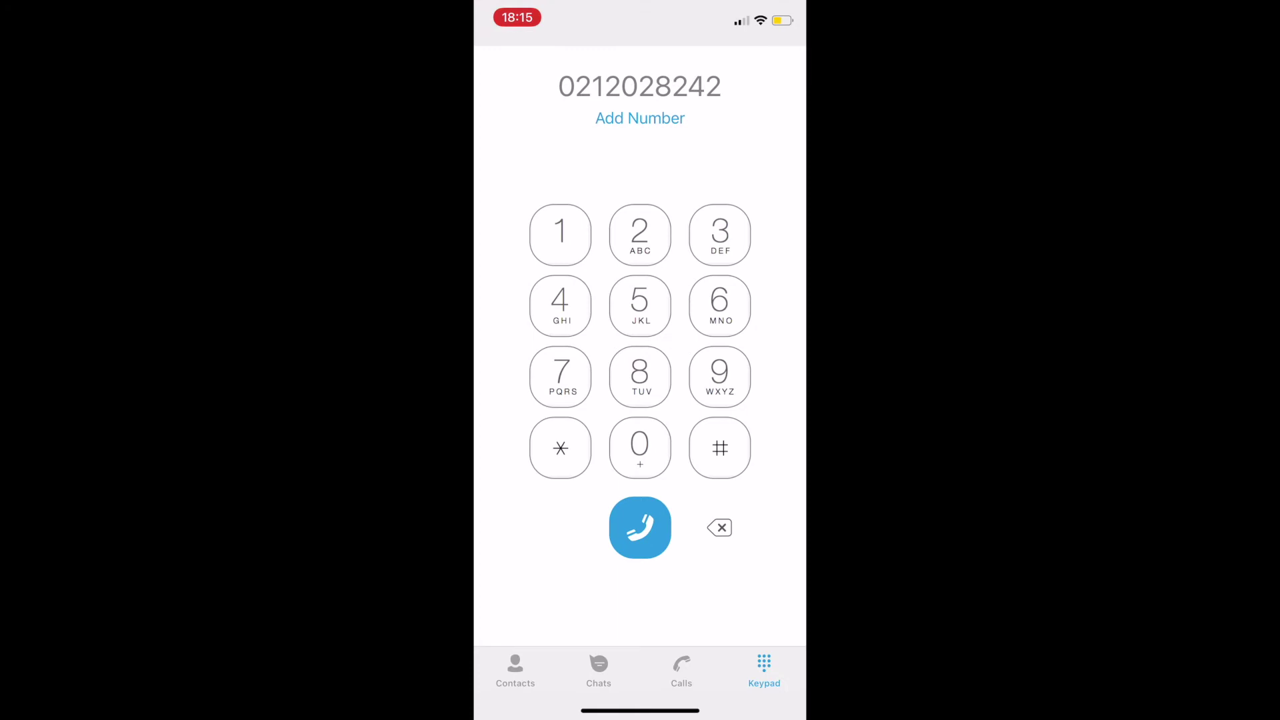
{"action": "left_click", "coordinate": [640, 528]}
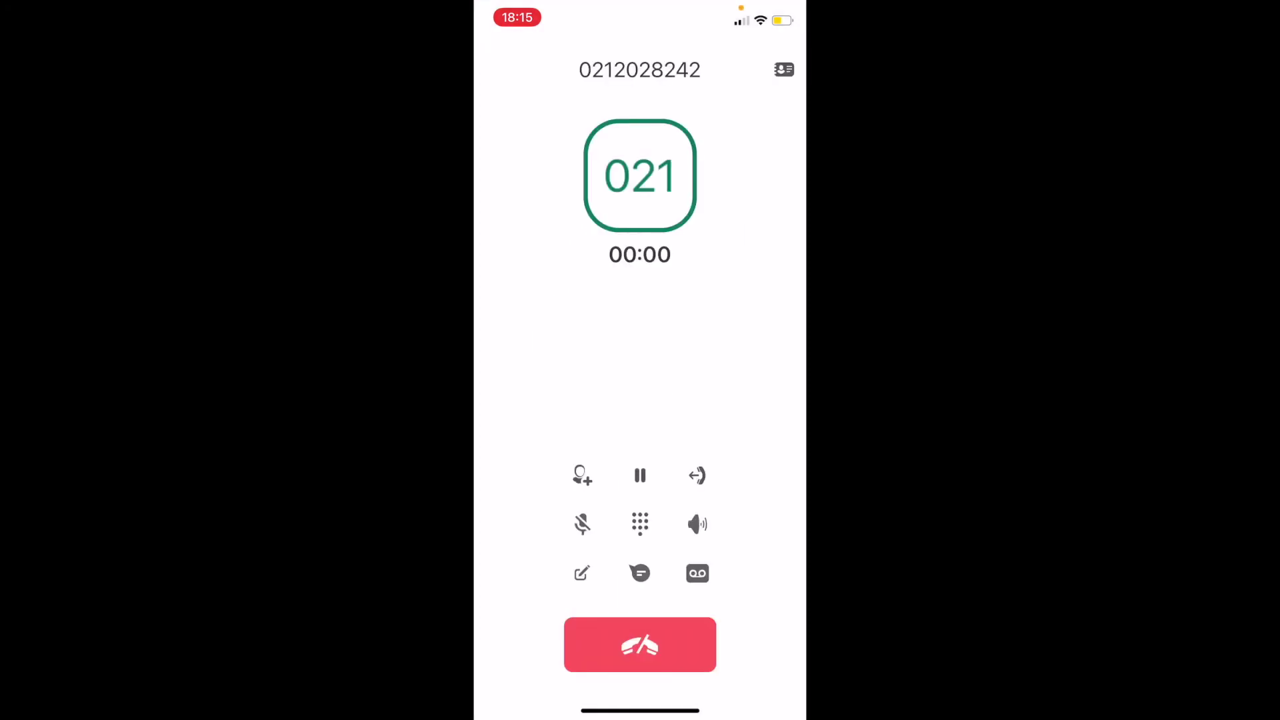
{"action": "left_click", "coordinate": [697, 524]}
{"action": "left_click", "coordinate": [640, 645]}
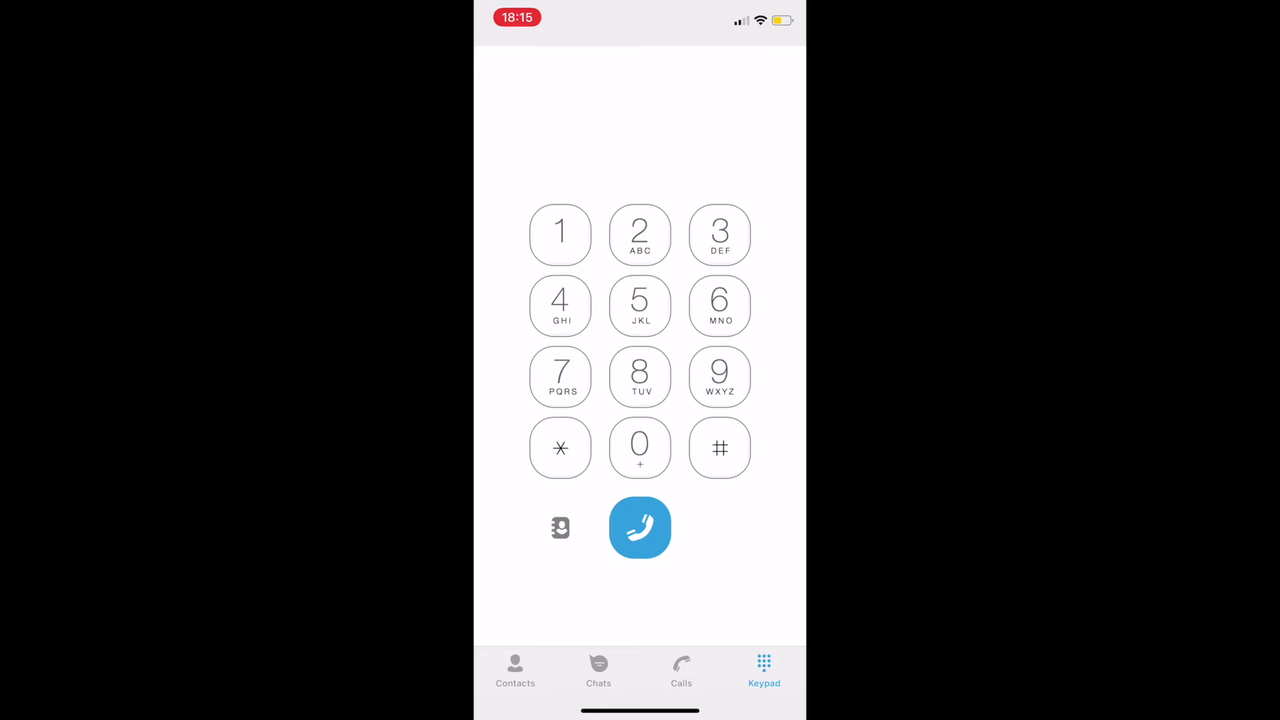
Step: Browse the phone's own contacts, then return to the dialer and call history
{"action": "left_click", "coordinate": [561, 527]}
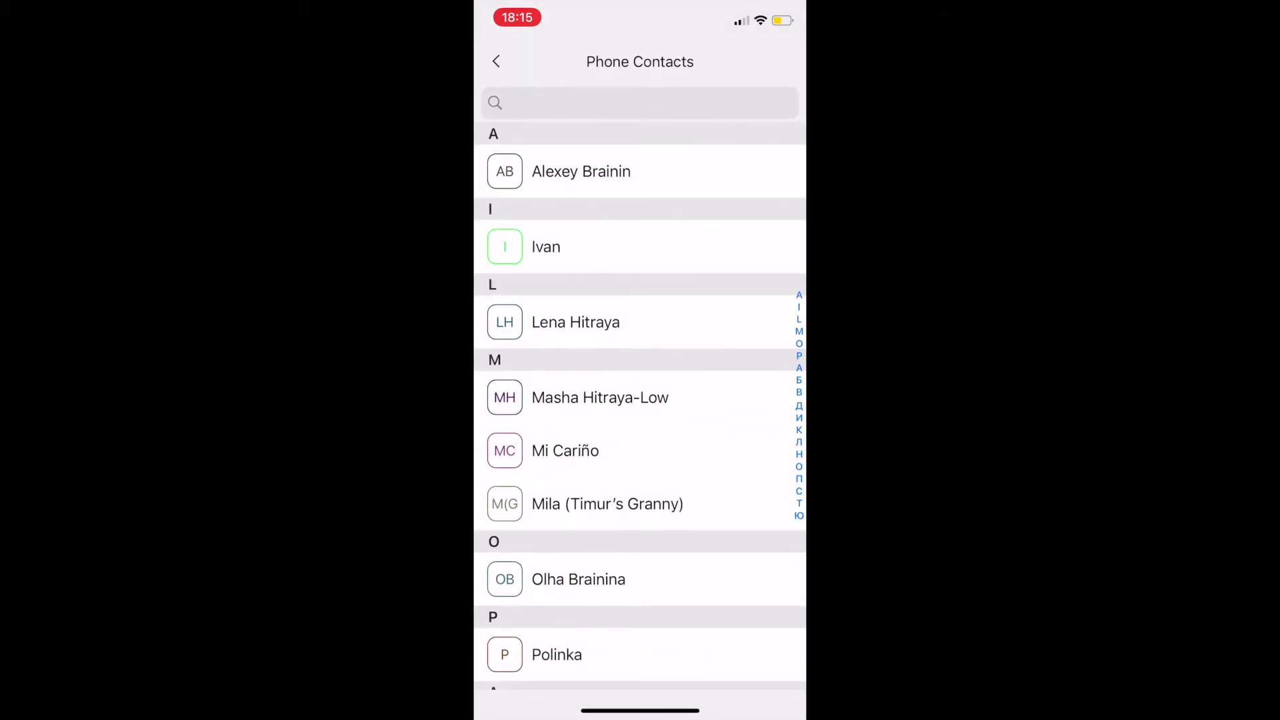
{"action": "left_click", "coordinate": [496, 62]}
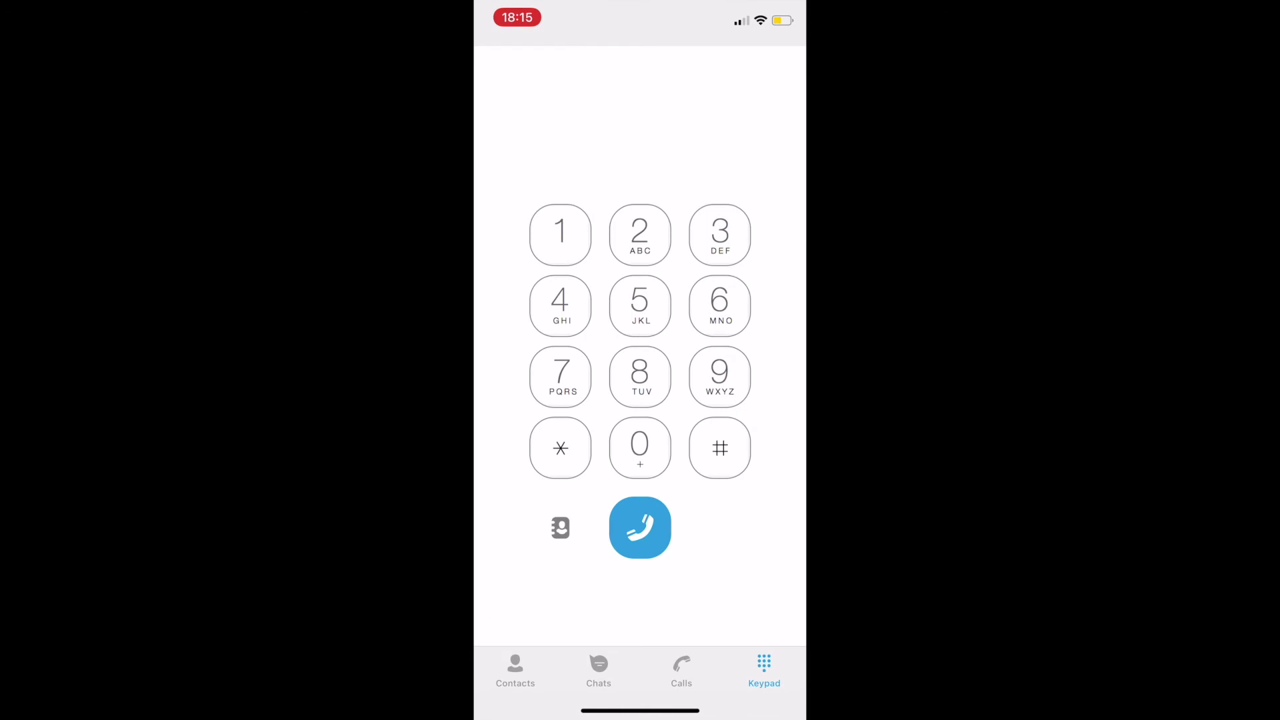
{"action": "left_click", "coordinate": [681, 670]}
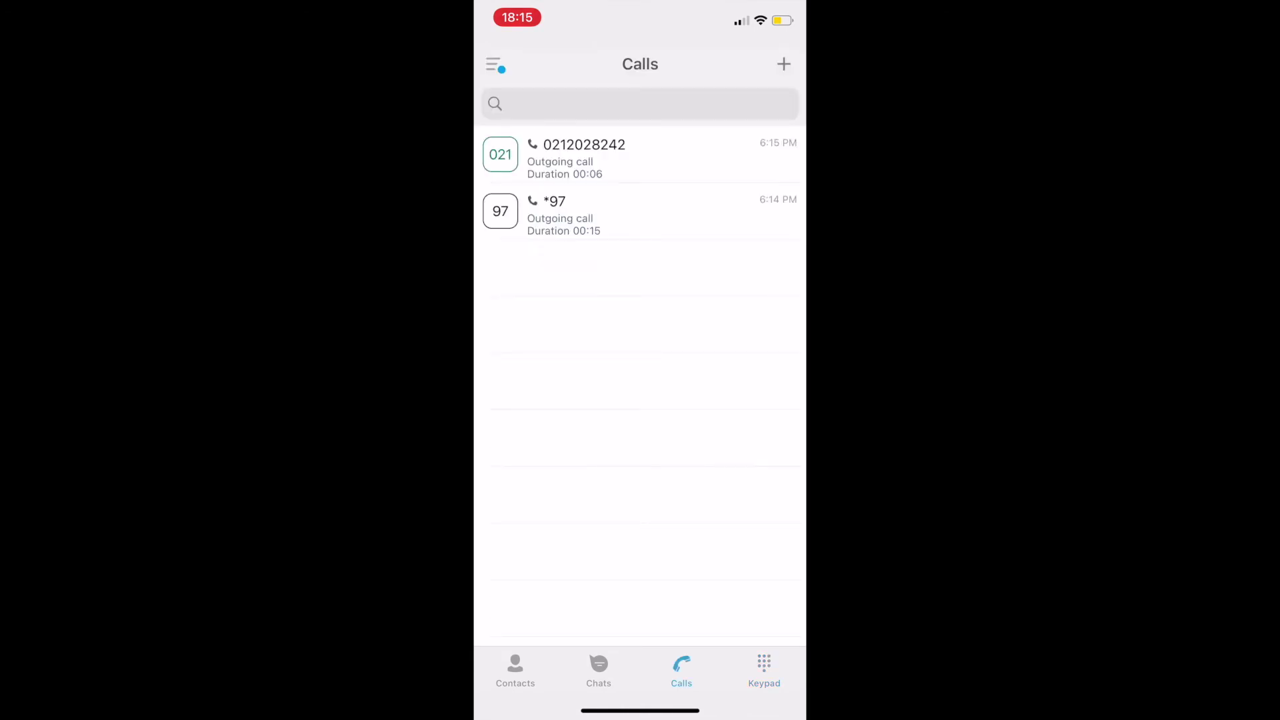
Step: Open the latest external call's details, cancel adding it as a contact, and return to Calls
{"action": "left_click", "coordinate": [600, 155]}
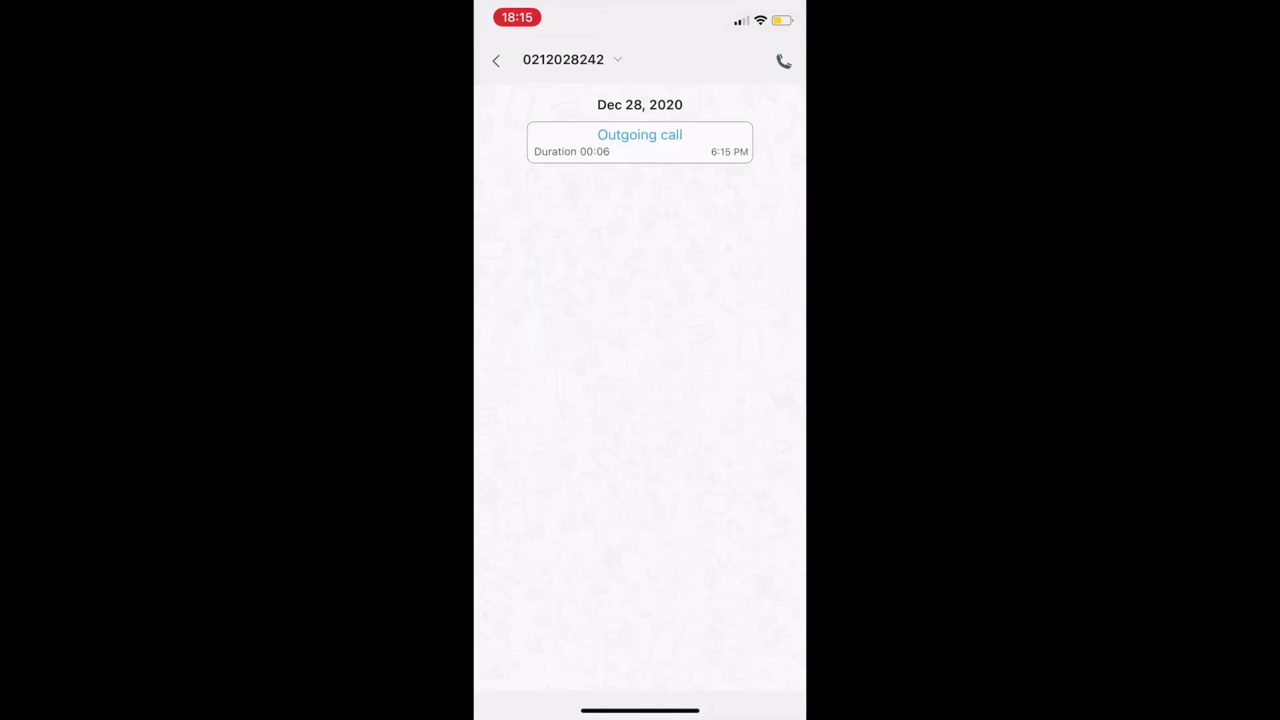
{"action": "left_click", "coordinate": [570, 60]}
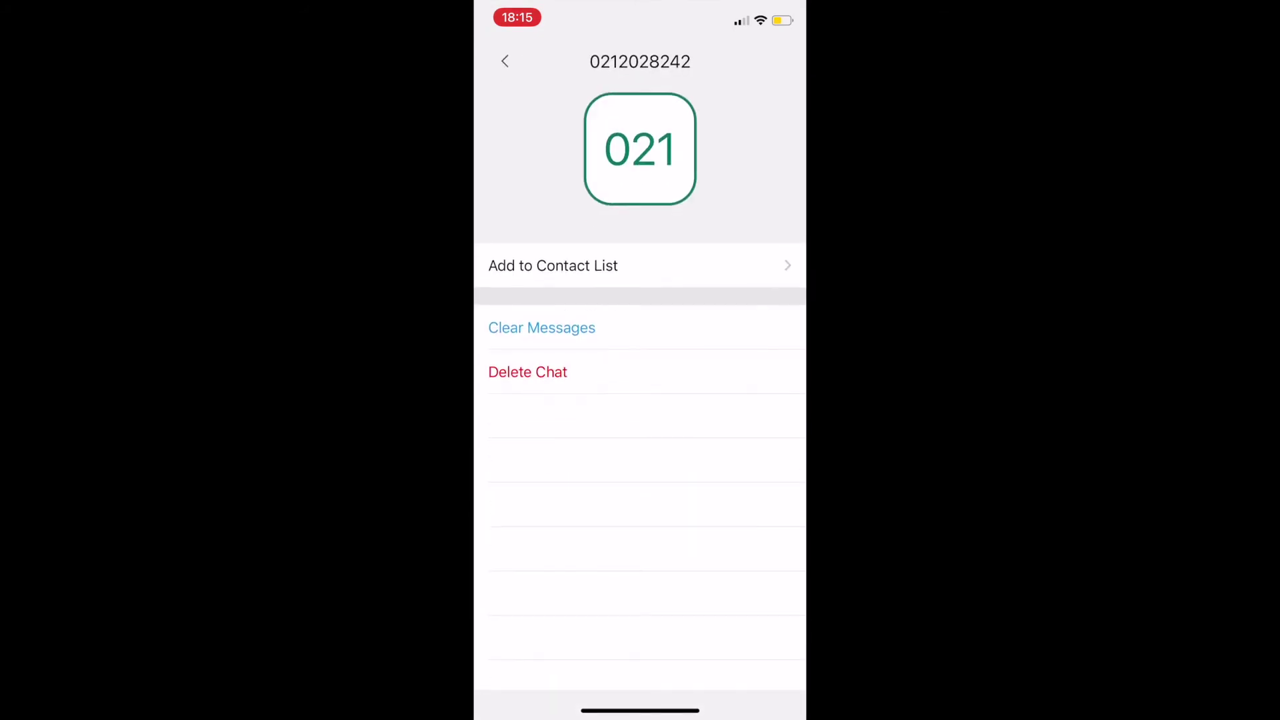
{"action": "left_click", "coordinate": [554, 265]}
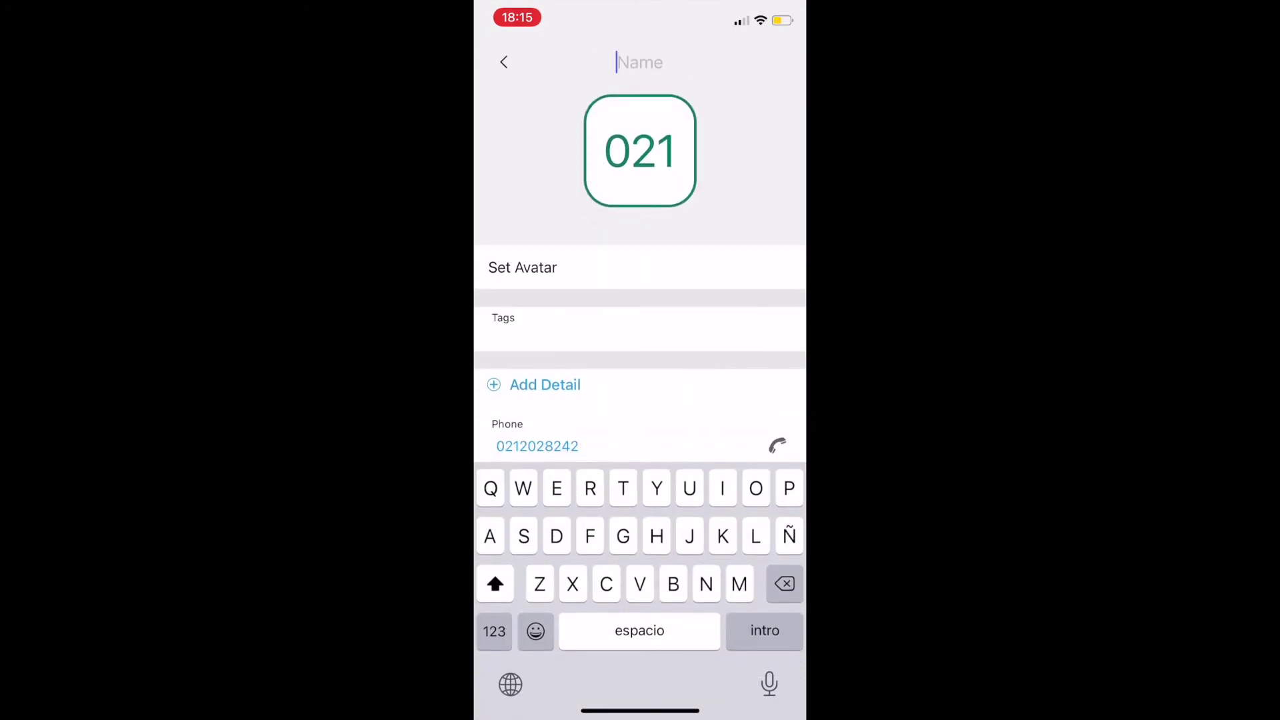
{"action": "left_click", "coordinate": [503, 62]}
{"action": "left_click", "coordinate": [505, 58]}
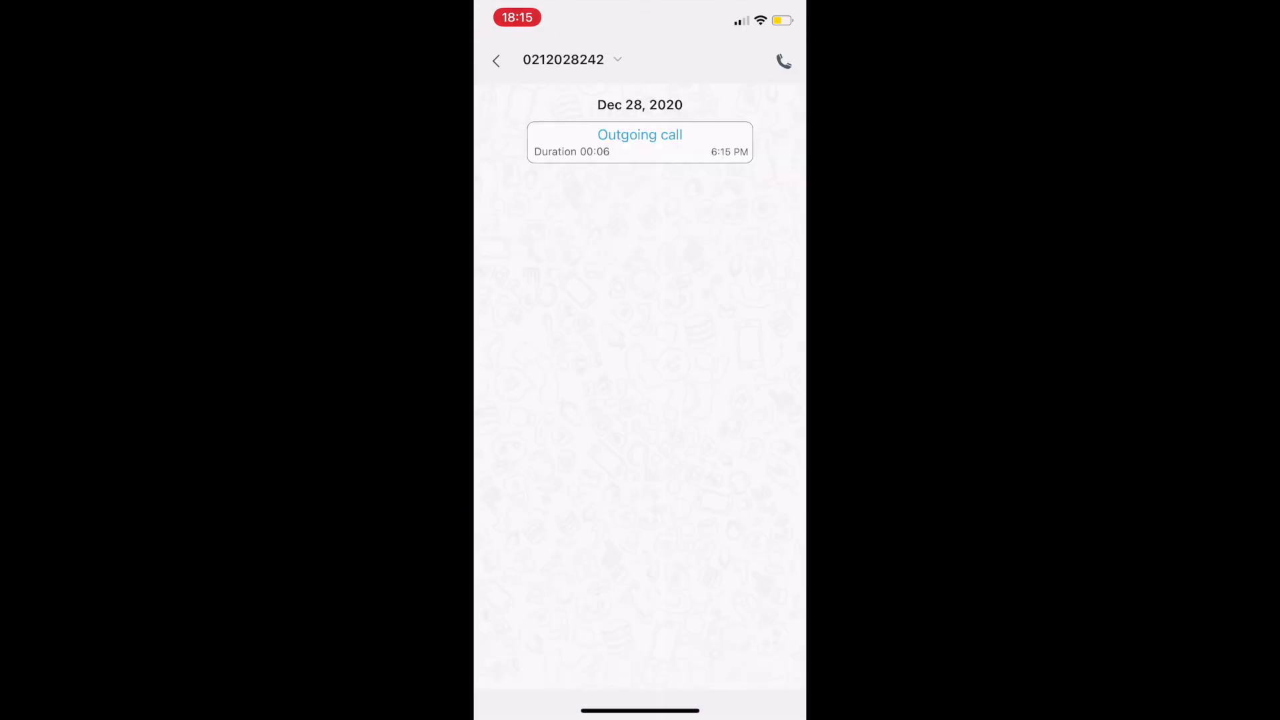
{"action": "left_click", "coordinate": [496, 61]}
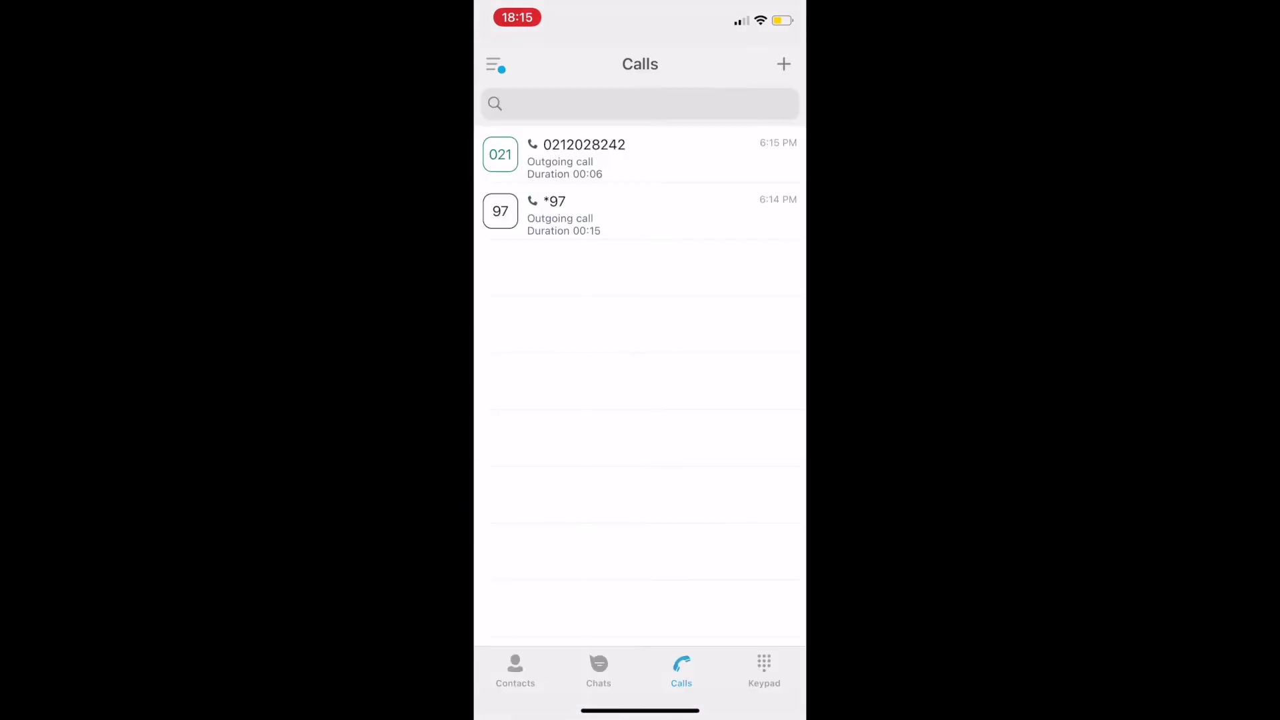
Step: In the account panel, check the presence choices while staying online, then view the profile
{"action": "left_click", "coordinate": [493, 64]}
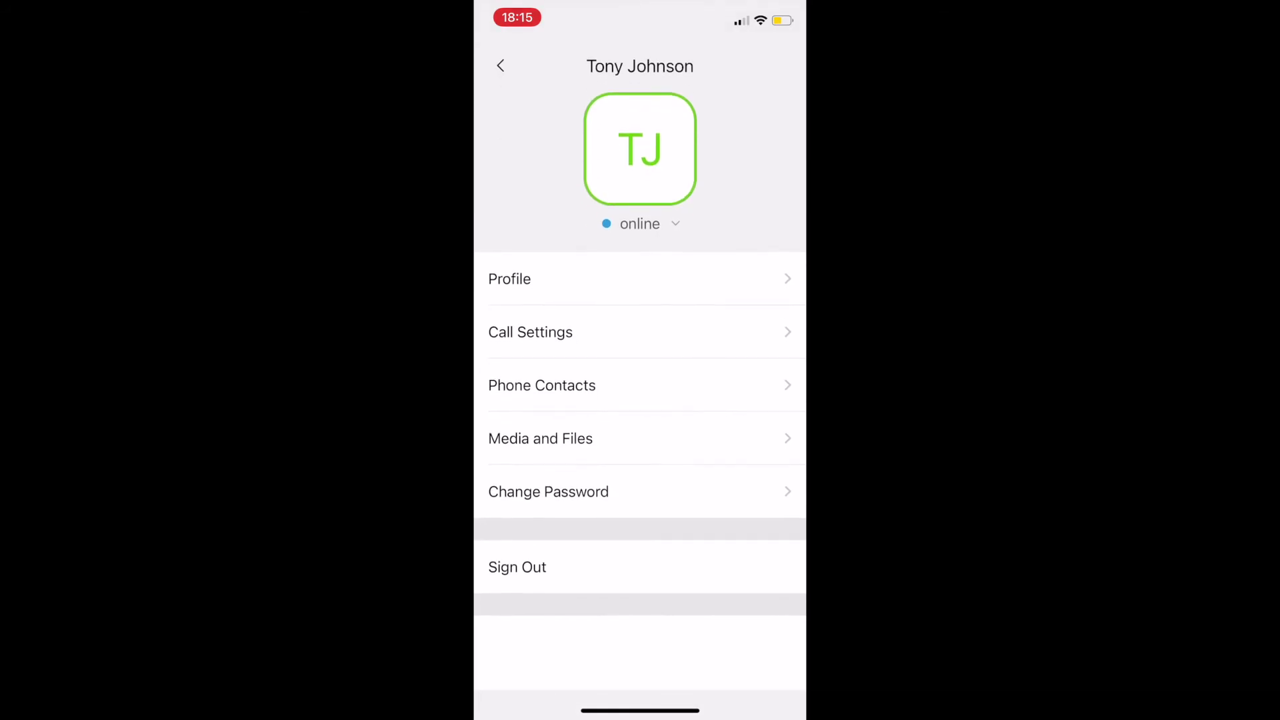
{"action": "left_click", "coordinate": [640, 223]}
{"action": "left_click", "coordinate": [640, 665]}
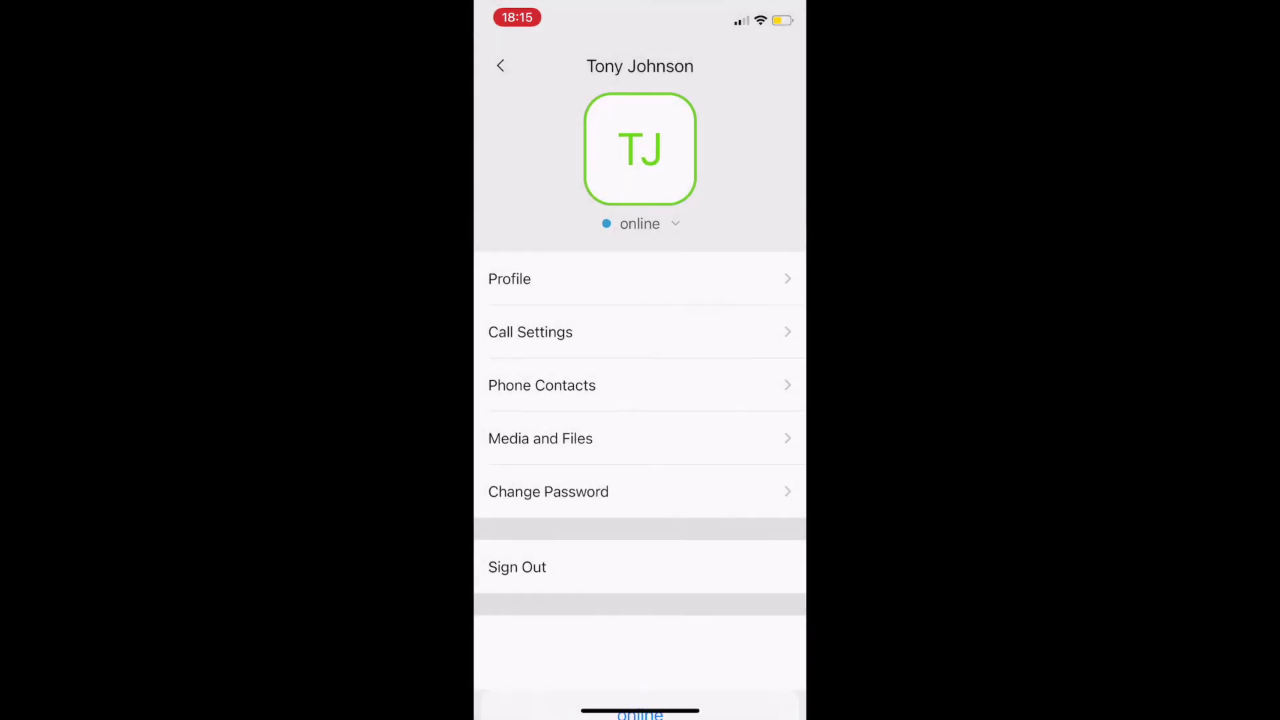
{"action": "left_click", "coordinate": [509, 278]}
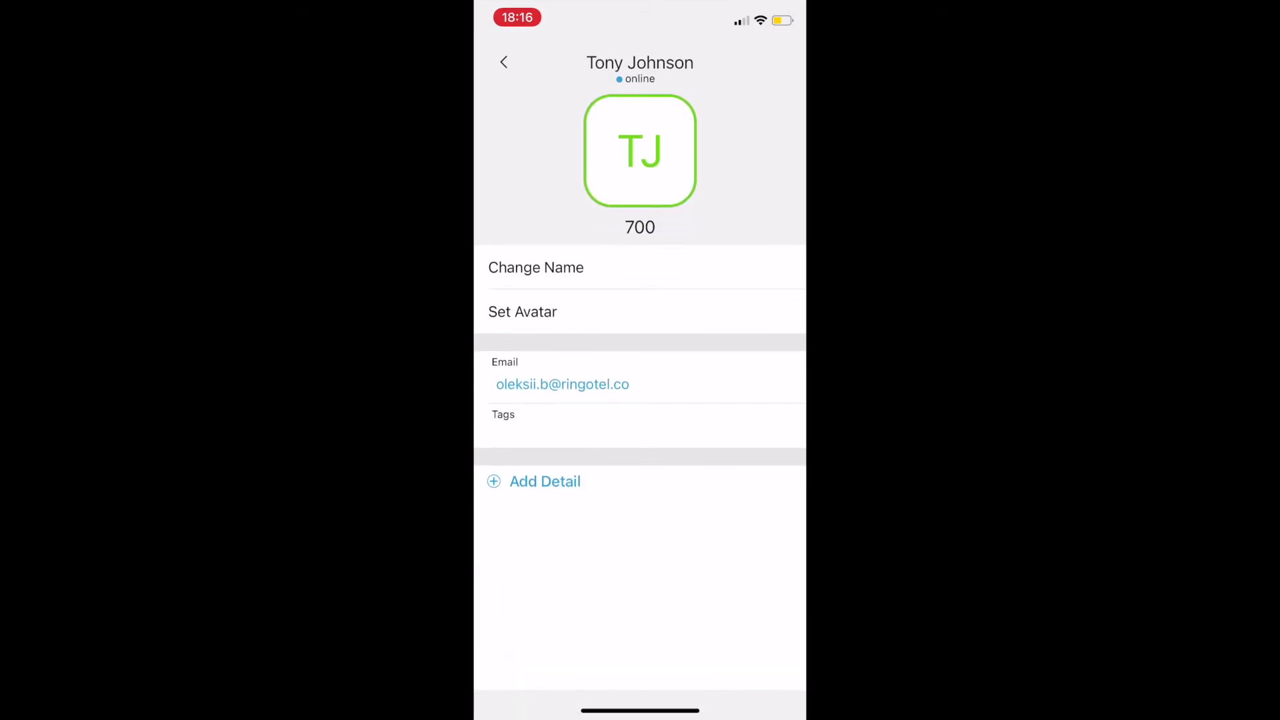
{"action": "left_click", "coordinate": [503, 62]}
Step: Look through Call Settings and Phone Contacts, ending on the Media and Files settings
{"action": "left_click", "coordinate": [530, 332]}
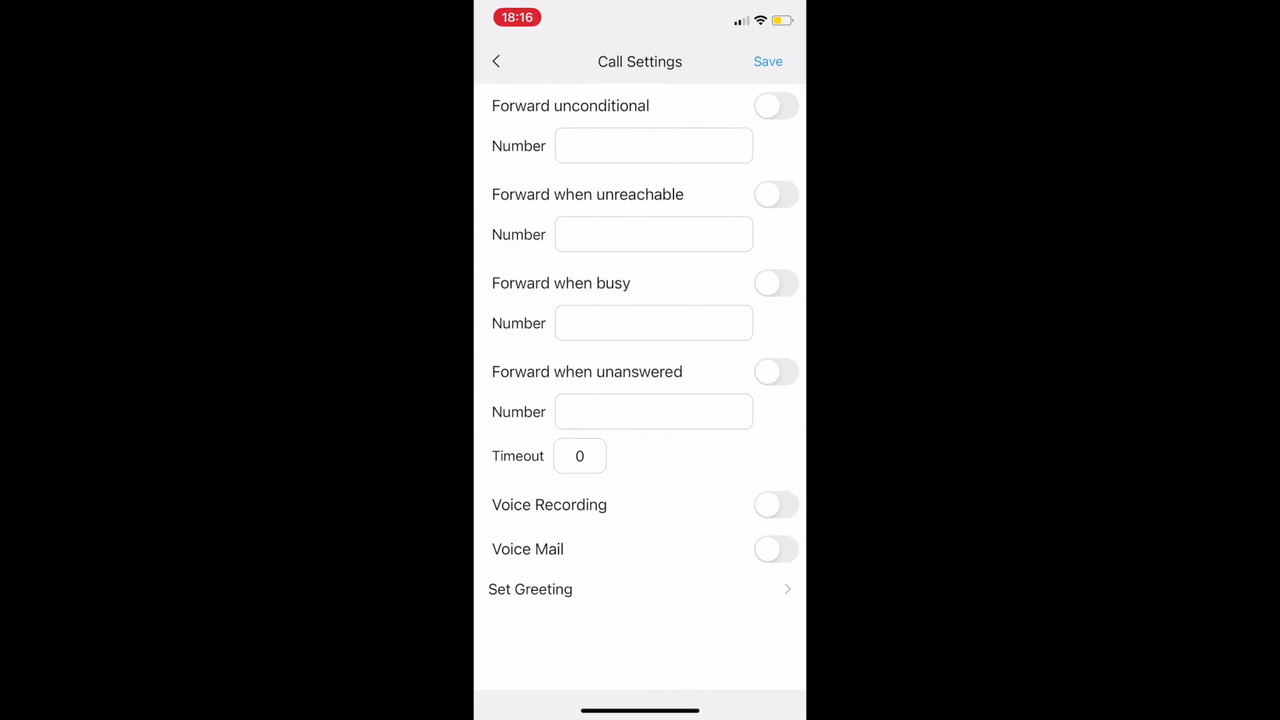
{"action": "left_click", "coordinate": [496, 62]}
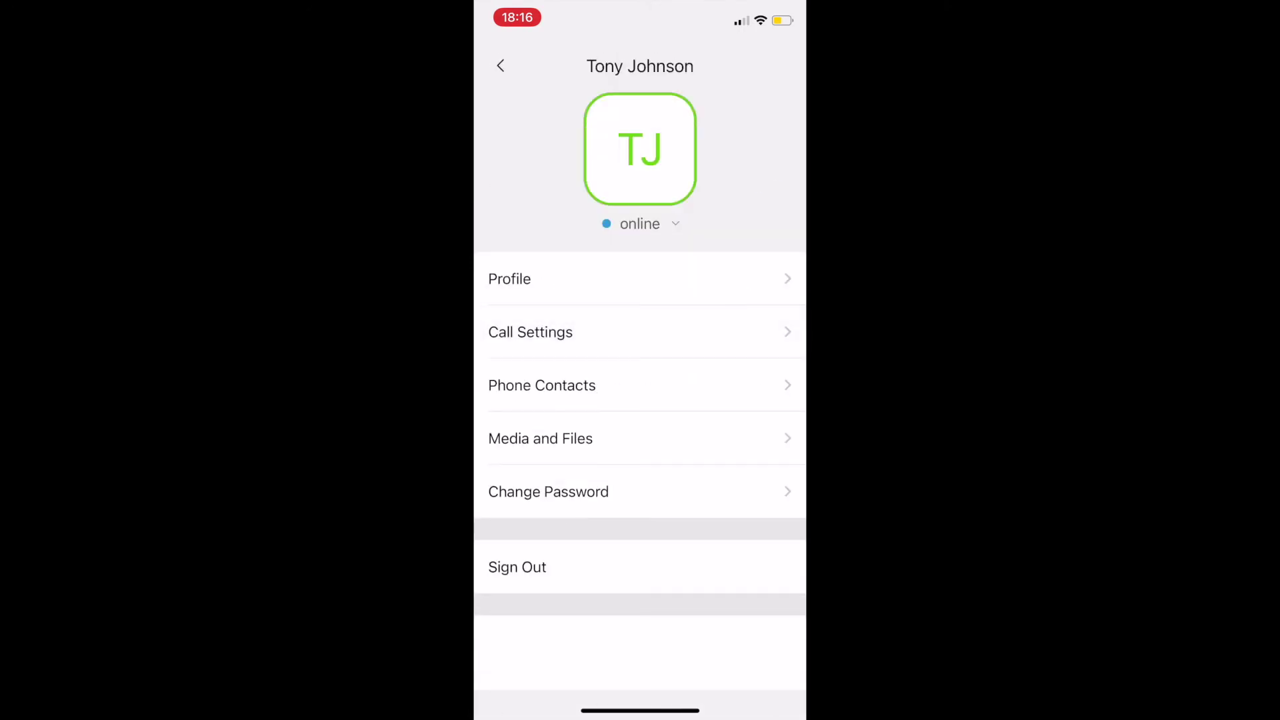
{"action": "left_click", "coordinate": [541, 385]}
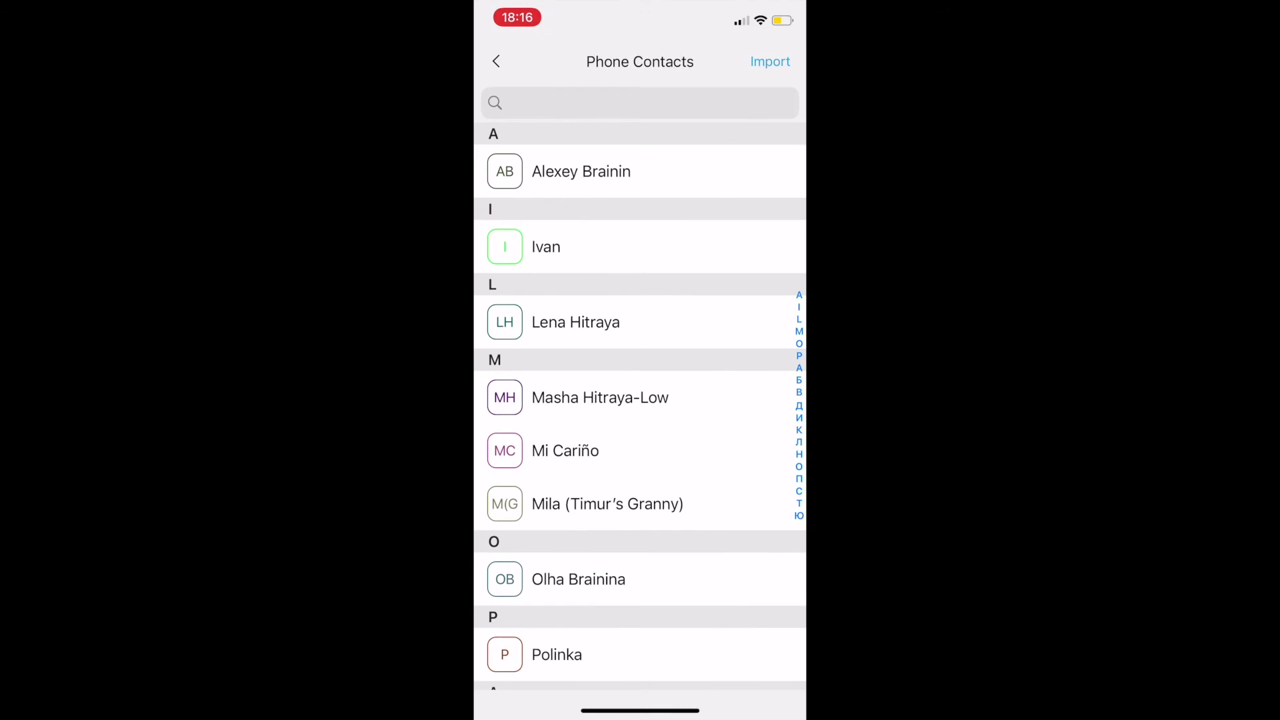
{"action": "left_click", "coordinate": [496, 61]}
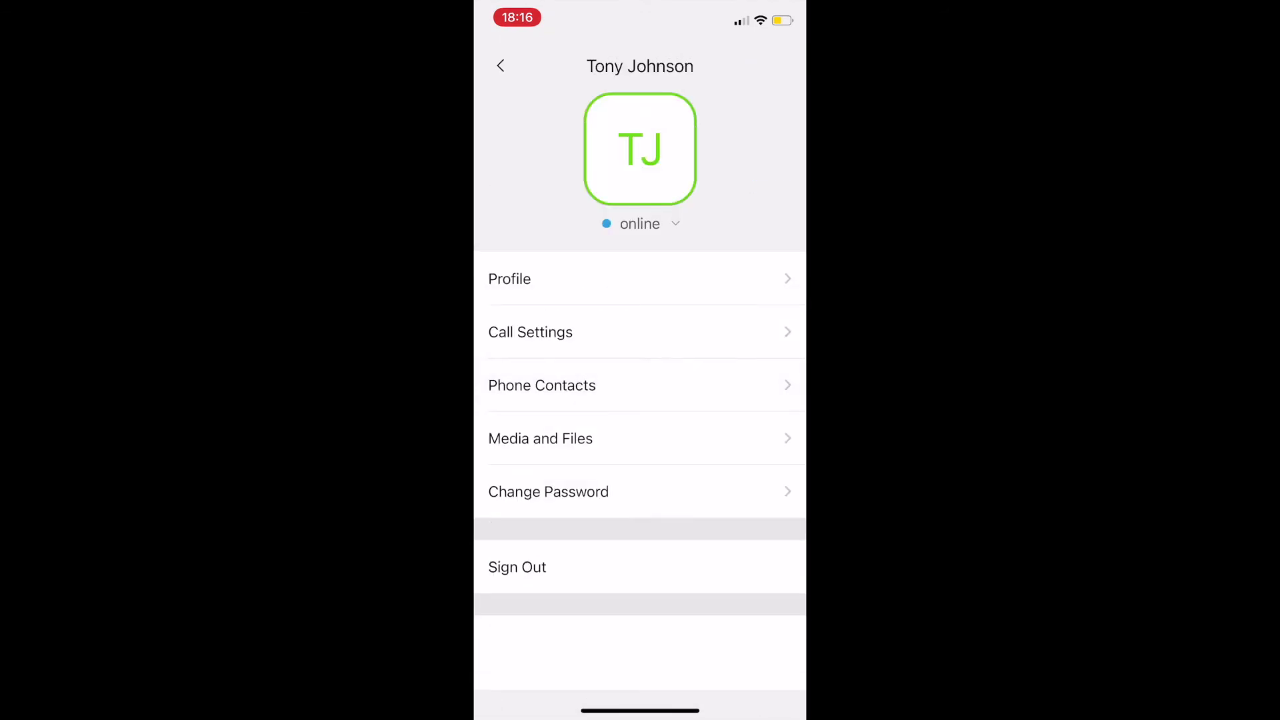
{"action": "left_click", "coordinate": [540, 438]}
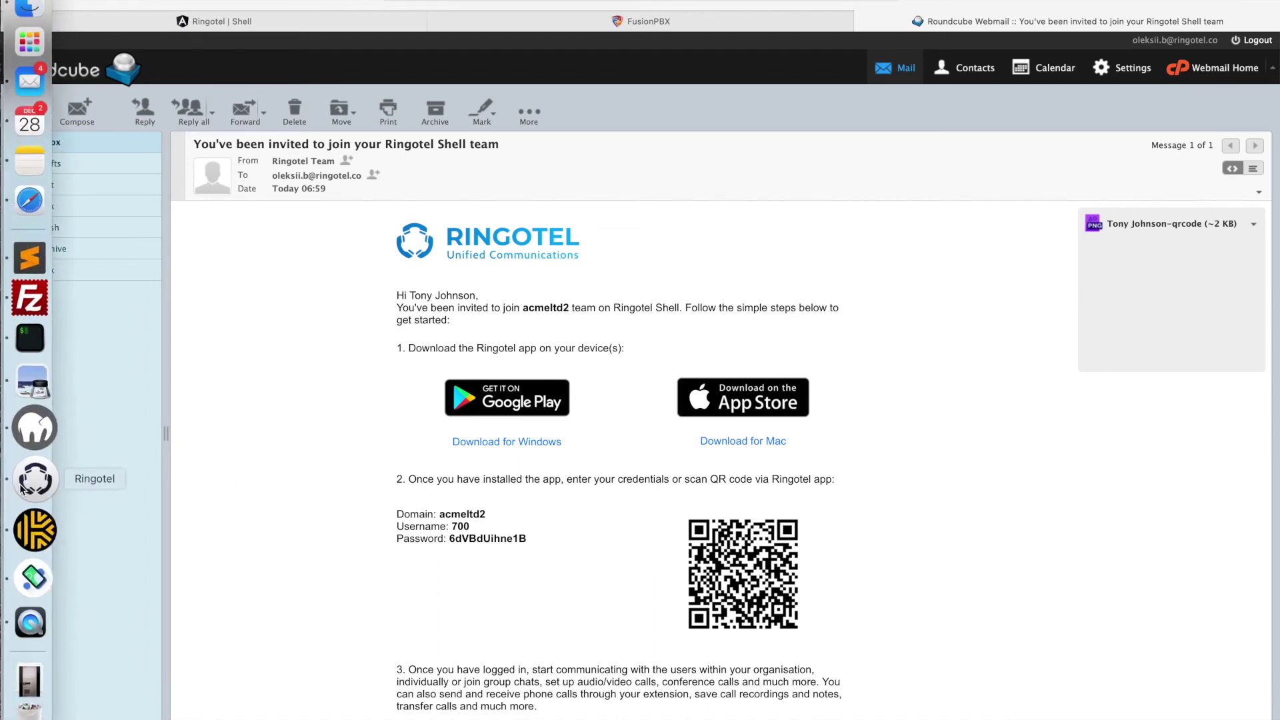
Step: Launch Ringotel desktop and submit the acmeltd2 domain copied from the invitation e-mail
{"action": "left_click", "coordinate": [22, 489]}
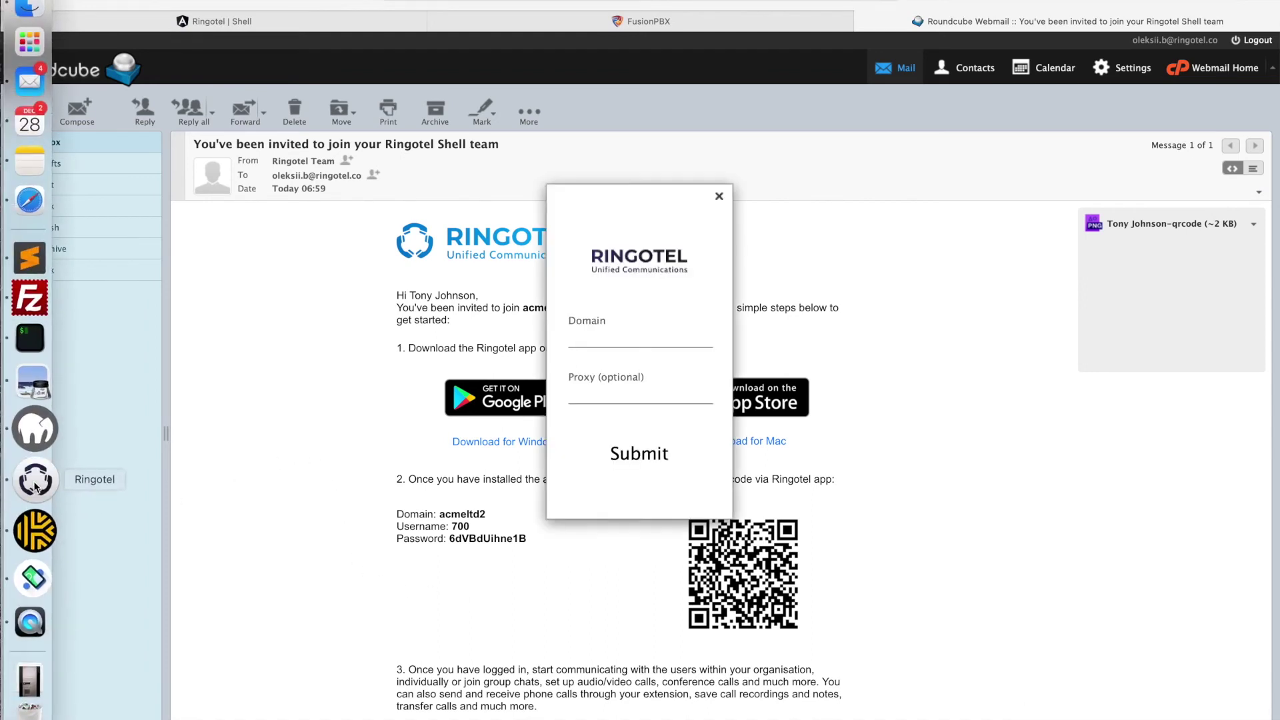
{"action": "double_click", "coordinate": [460, 513]}
{"action": "key", "text": "super+c"}
{"action": "key", "text": "super+Tab"}
{"action": "key", "text": "super+v"}
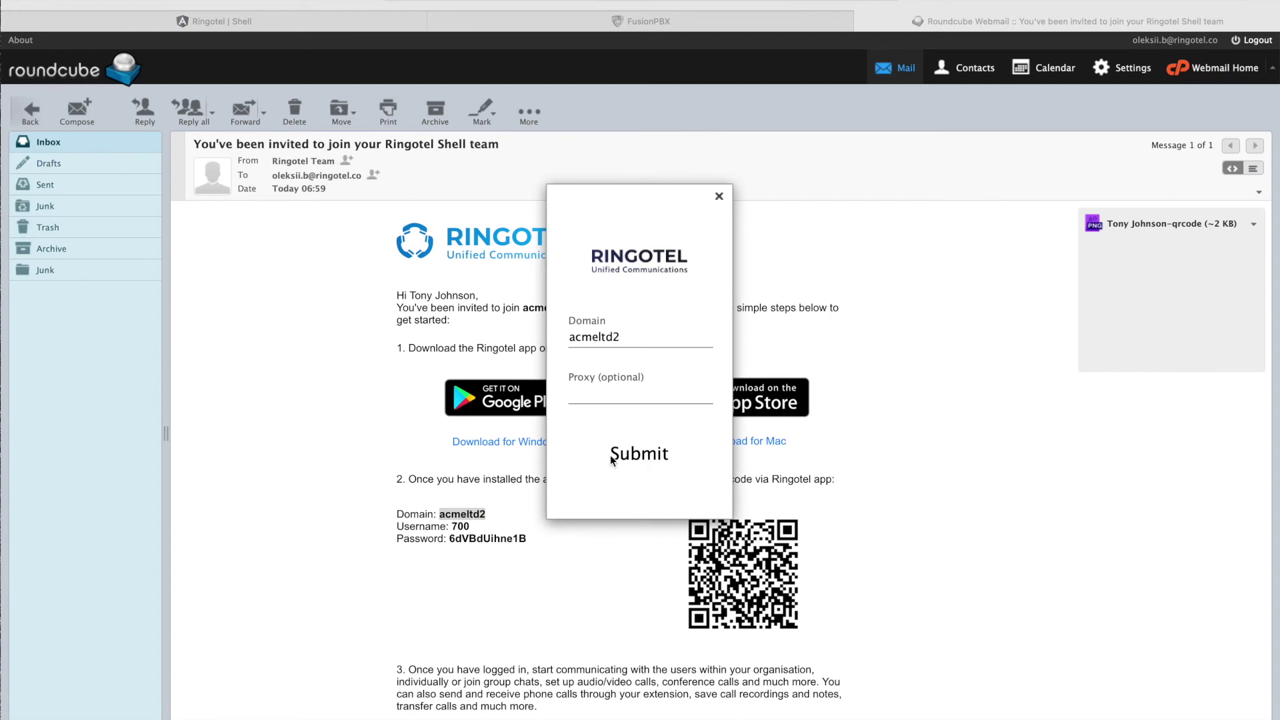
{"action": "left_click", "coordinate": [611, 460]}
Step: Sign in as user 700 with the password copied from the invitation e-mail
{"action": "key", "text": "super+Tab"}
{"action": "double_click", "coordinate": [494, 539]}
{"action": "key", "text": "super+c"}
{"action": "key", "text": "super+Tab"}
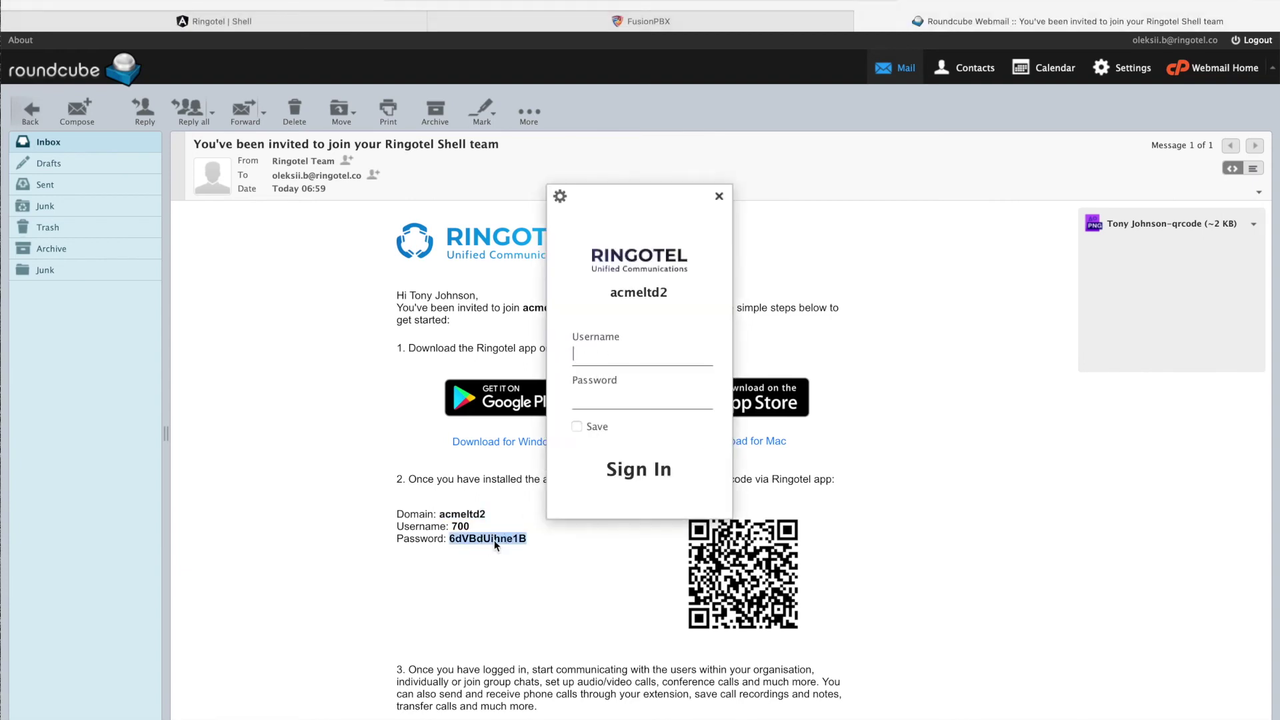
{"action": "type", "text": "700"}
{"action": "key", "text": "Tab"}
{"action": "key", "text": "super+v"}
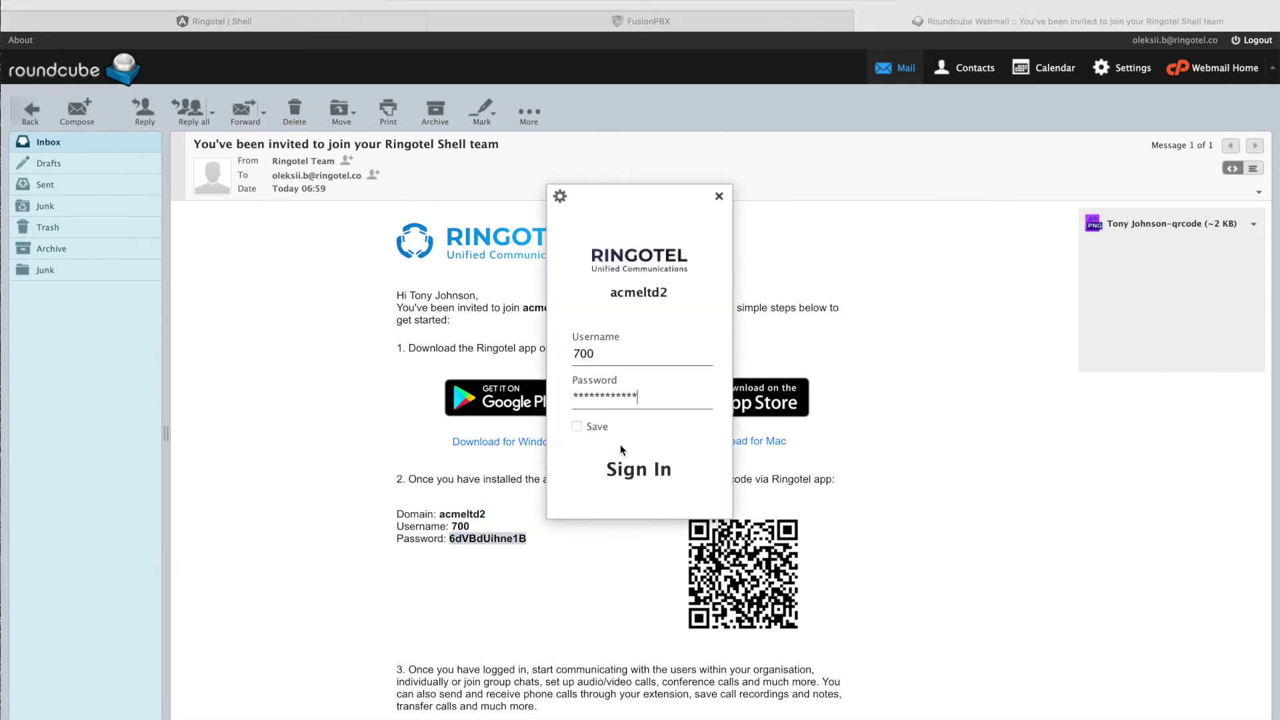
{"action": "left_click", "coordinate": [622, 471]}
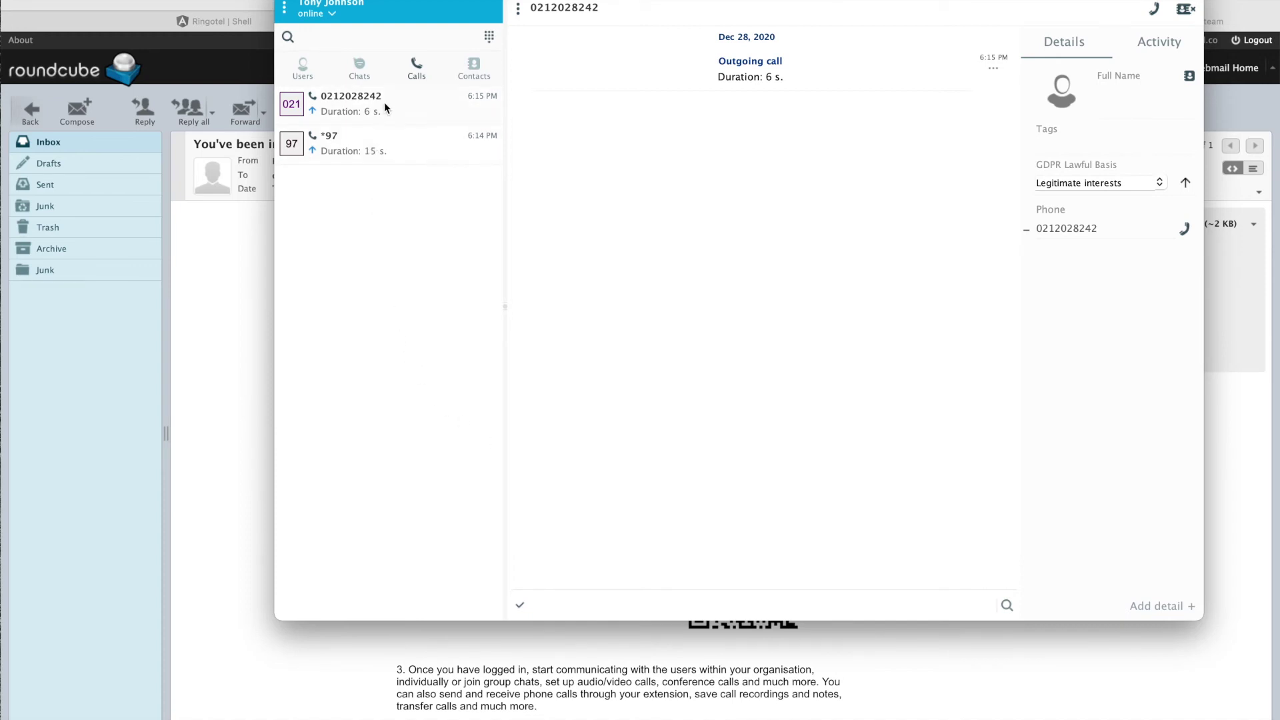
{"action": "left_click", "coordinate": [374, 135]}
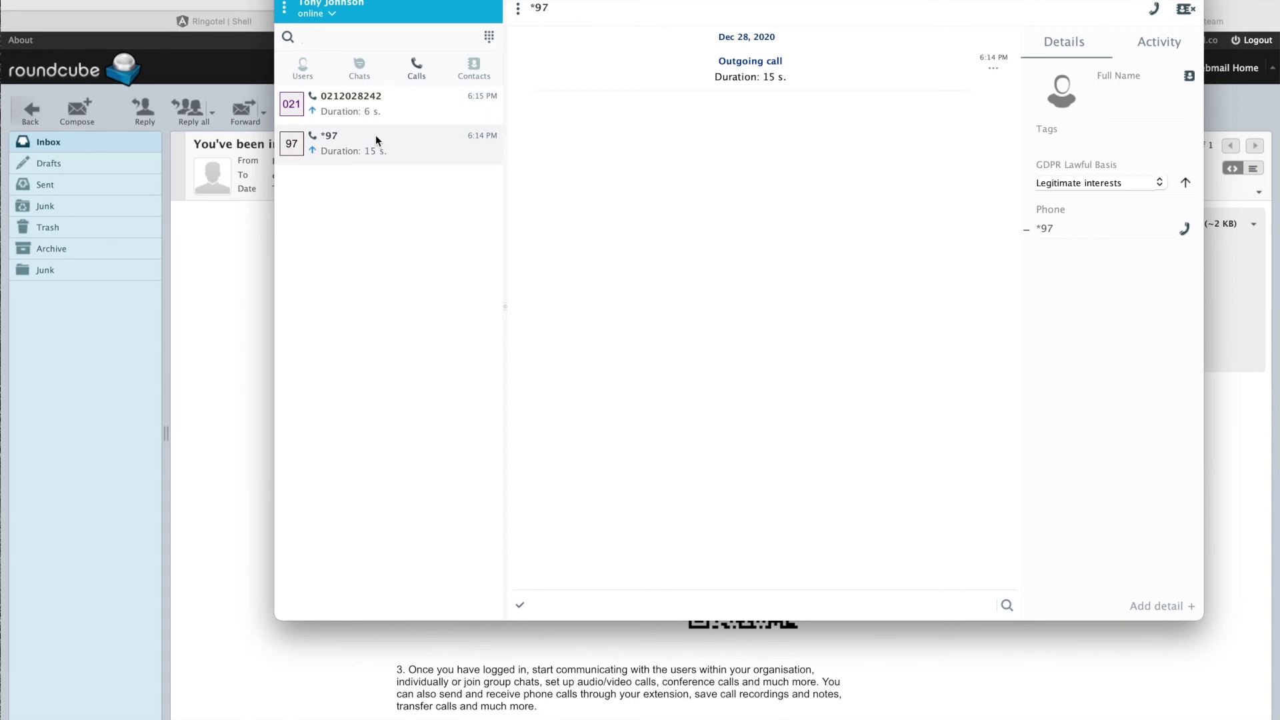
{"action": "left_click", "coordinate": [386, 107]}
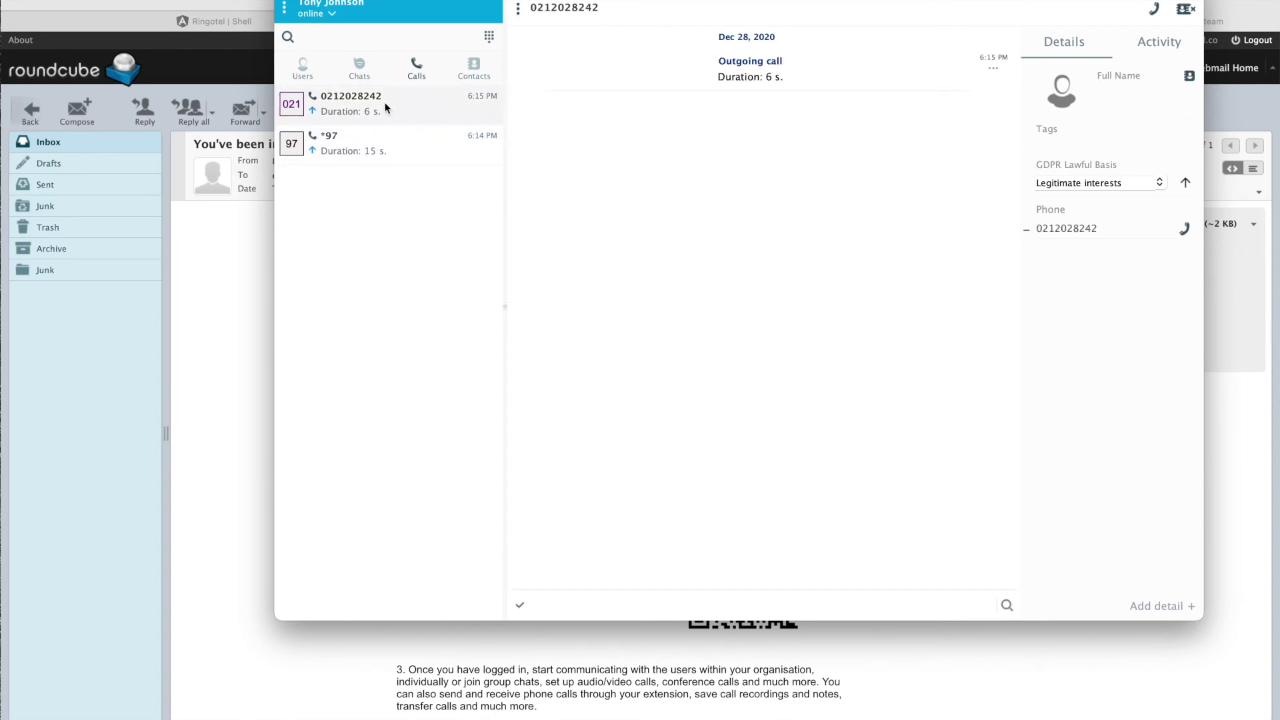
{"action": "left_click", "coordinate": [472, 70]}
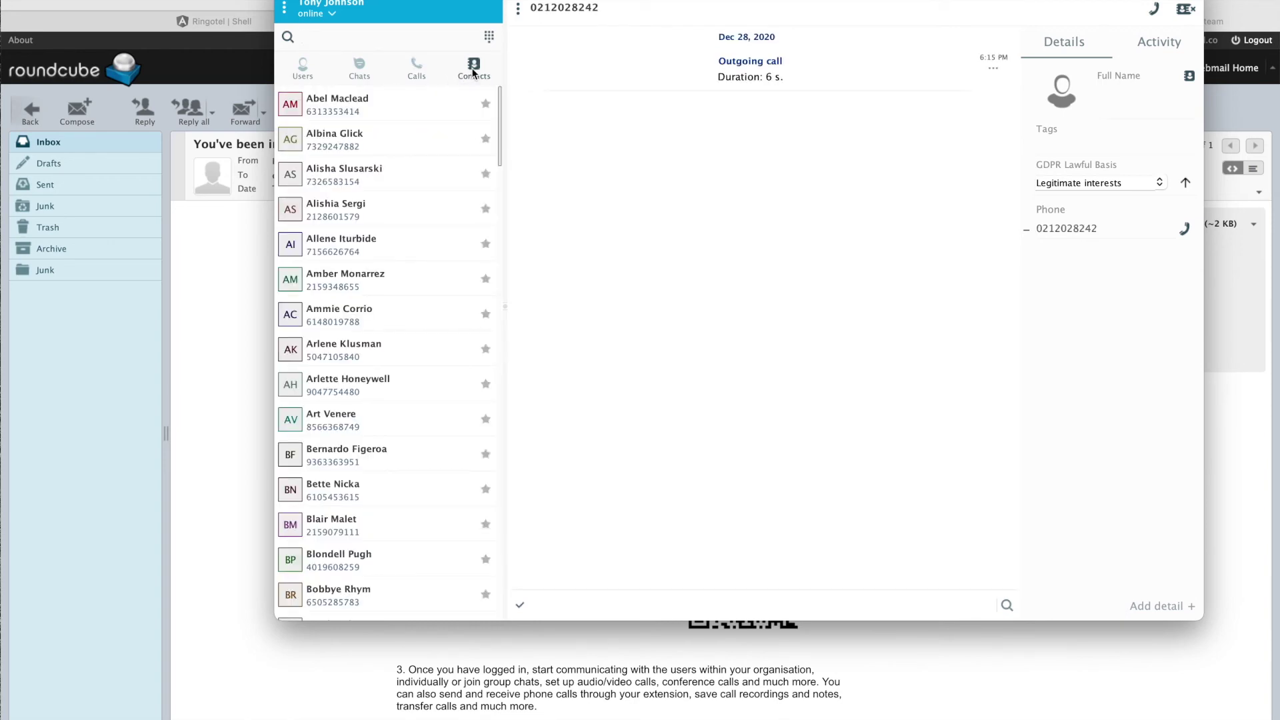
{"action": "scroll", "coordinate": [363, 209], "scroll_direction": "down", "scroll_amount": 15}
{"action": "scroll", "coordinate": [362, 210], "scroll_direction": "up", "scroll_amount": 15}
Step: Check the Chats tab, then scroll through the organization's Users list
{"action": "left_click", "coordinate": [358, 67]}
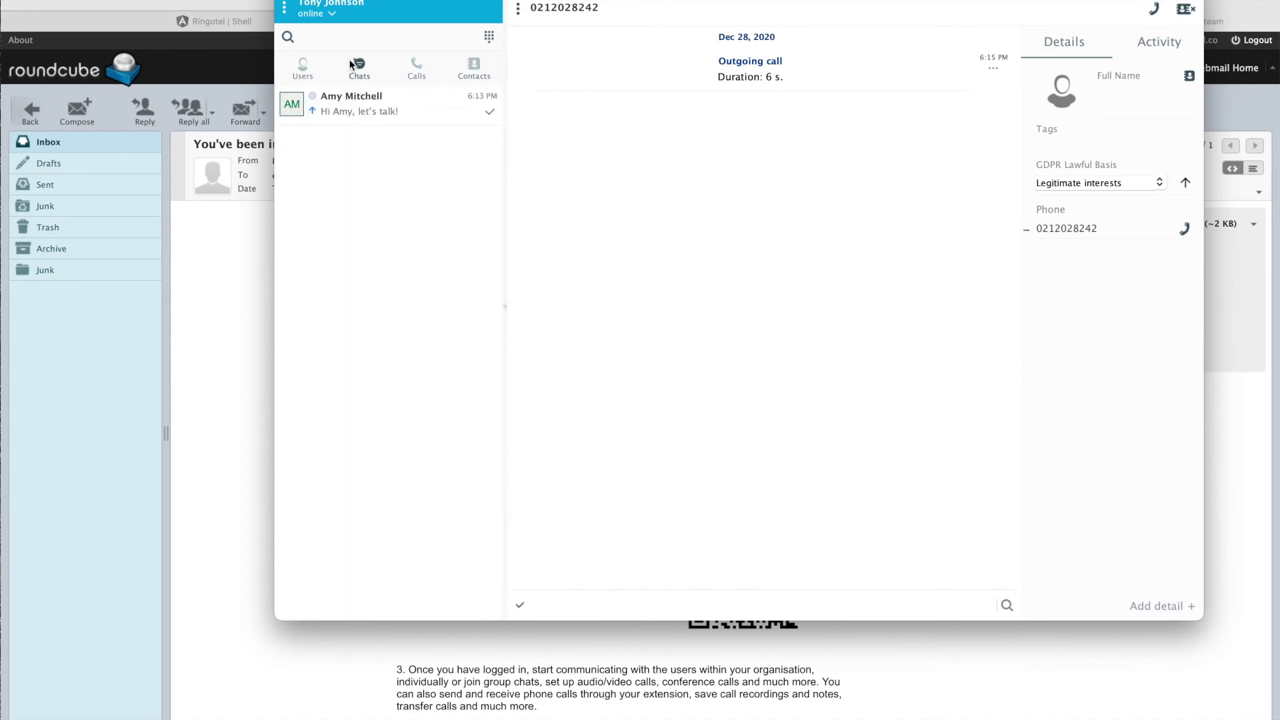
{"action": "left_click", "coordinate": [306, 66]}
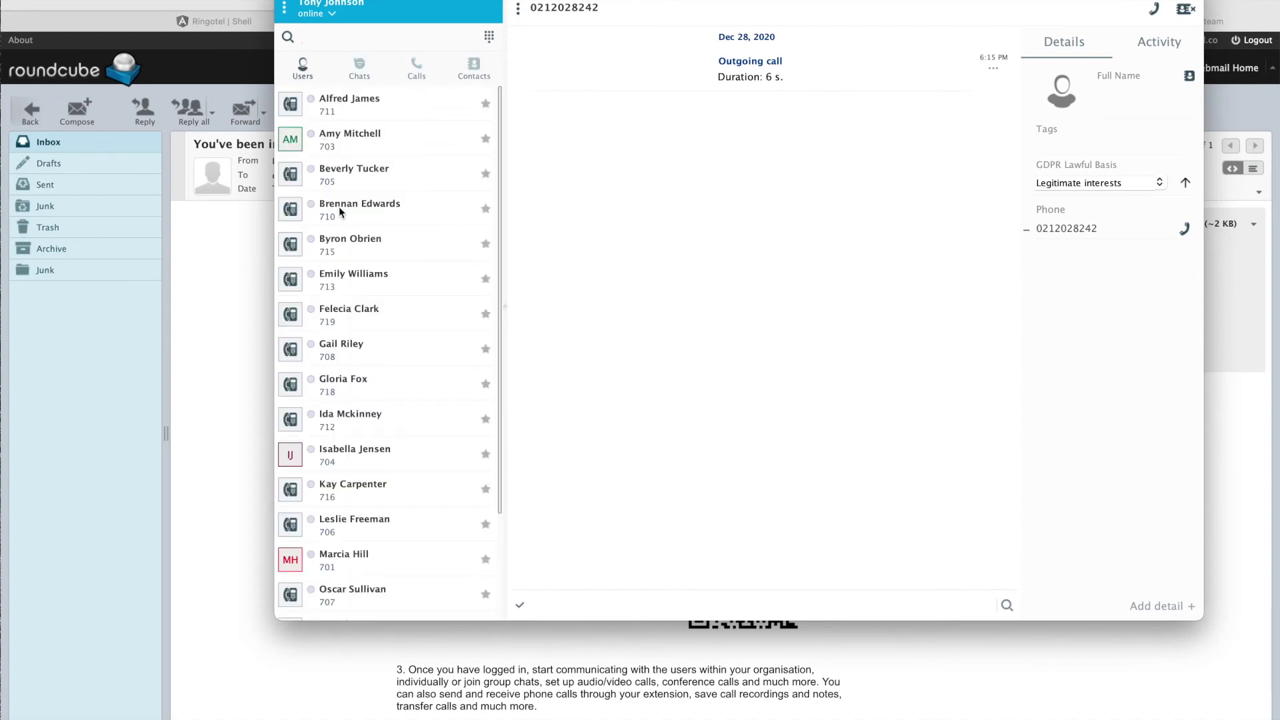
{"action": "scroll", "coordinate": [340, 212], "scroll_direction": "down", "scroll_amount": 3}
{"action": "scroll", "coordinate": [340, 212], "scroll_direction": "up", "scroll_amount": 3}
Step: Bring the Android emulator forward, then return to the Roundcube invitation e-mail in the browser
{"action": "mouse_move", "coordinate": [4, 352]}
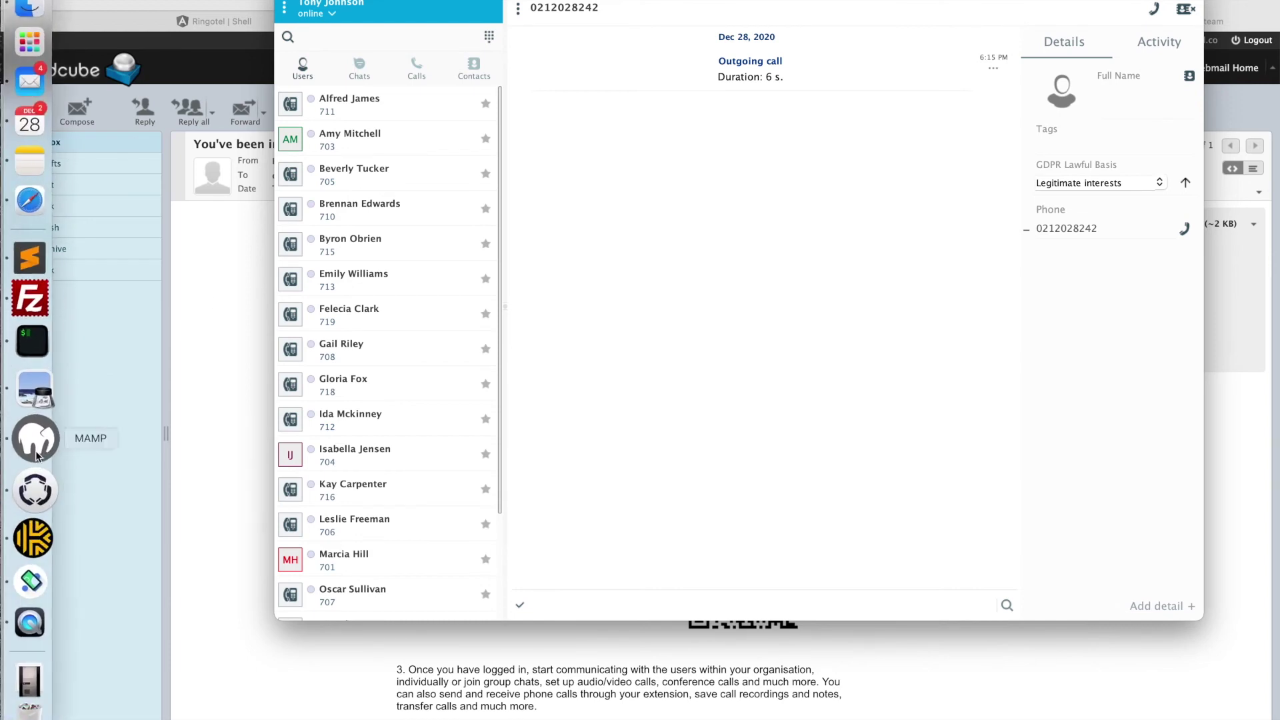
{"action": "left_click", "coordinate": [45, 547]}
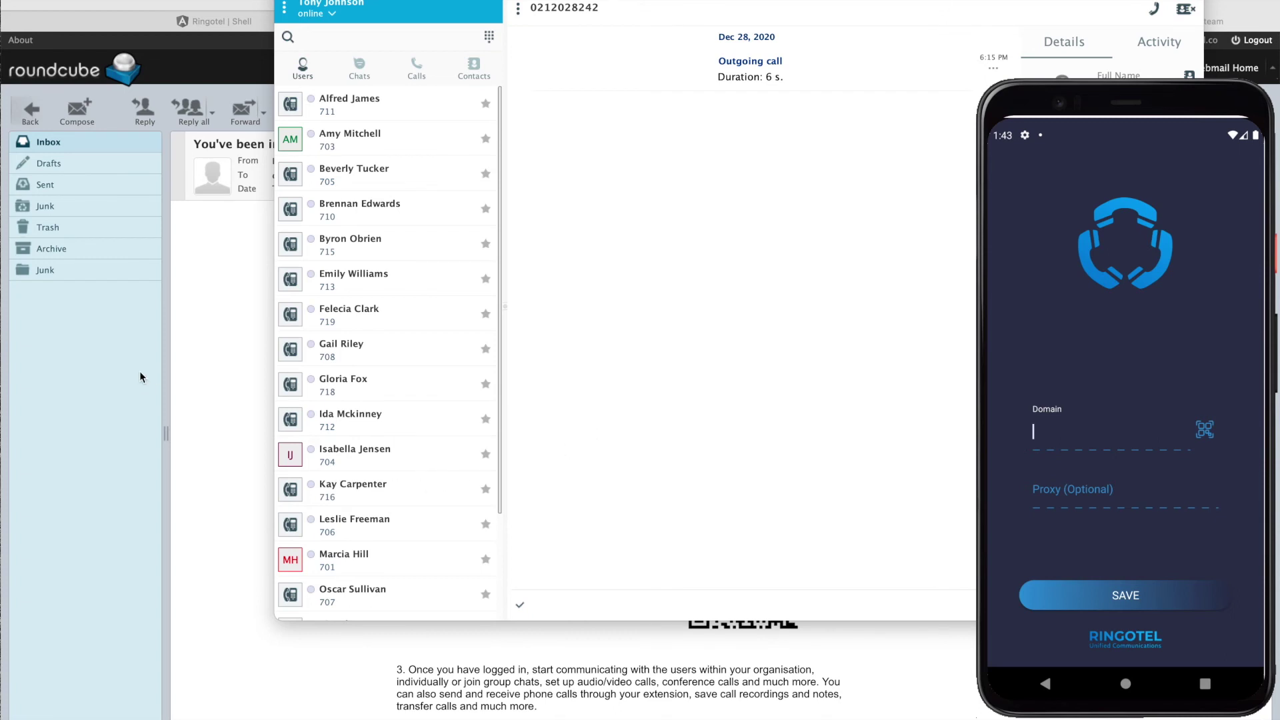
{"action": "left_click", "coordinate": [115, 367]}
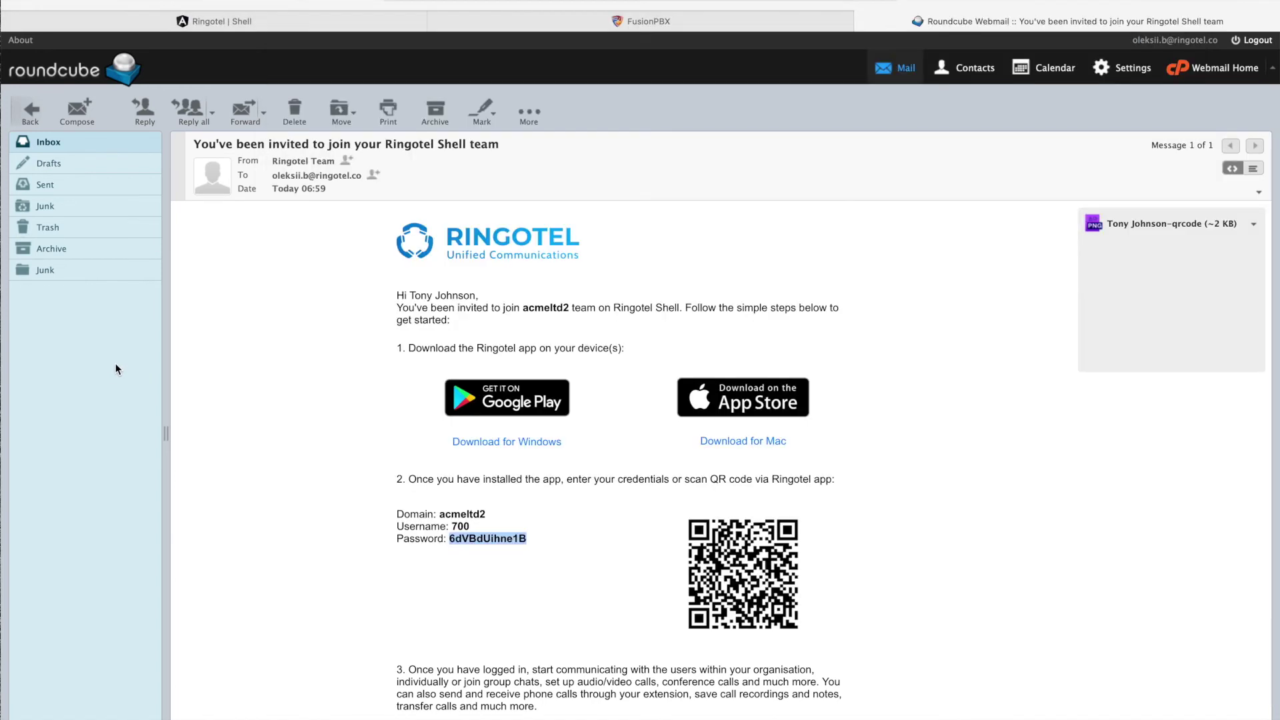
Step: Reset user 703's password in Ringotel Shell and select the acmeltd2 domain from the result
{"action": "left_click", "coordinate": [193, 20]}
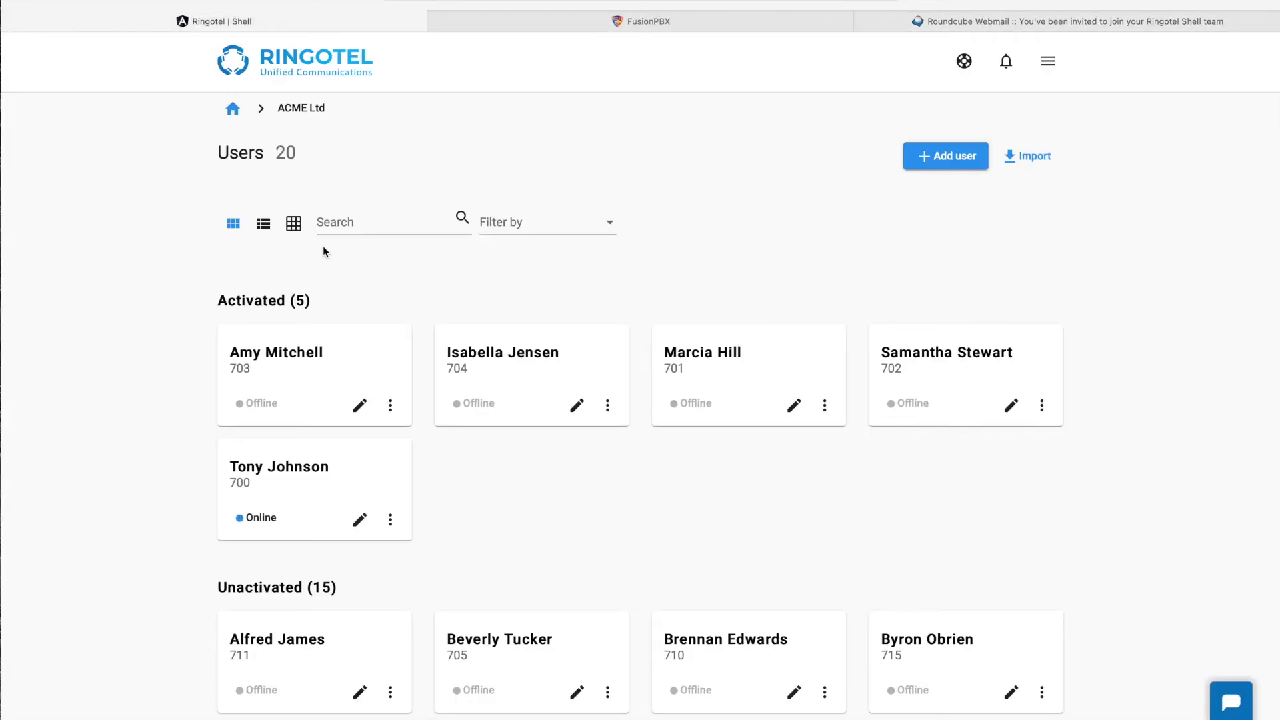
{"action": "left_click", "coordinate": [390, 407]}
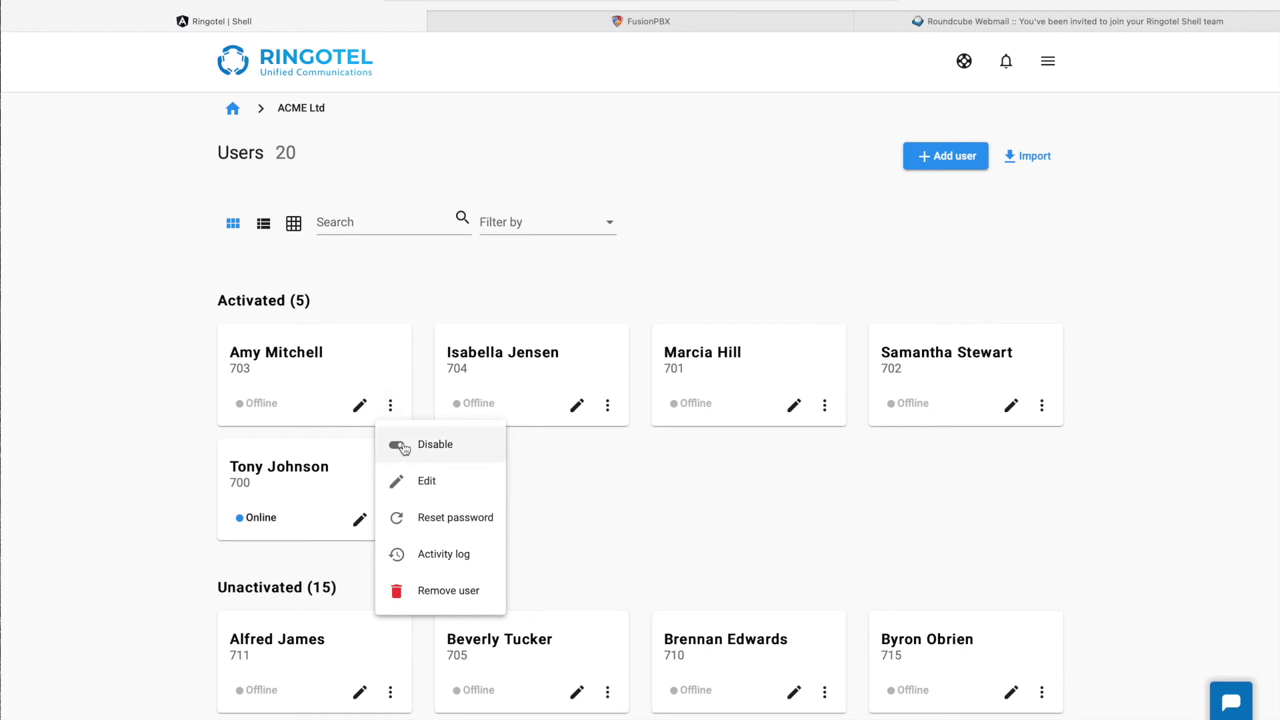
{"action": "left_click", "coordinate": [416, 518]}
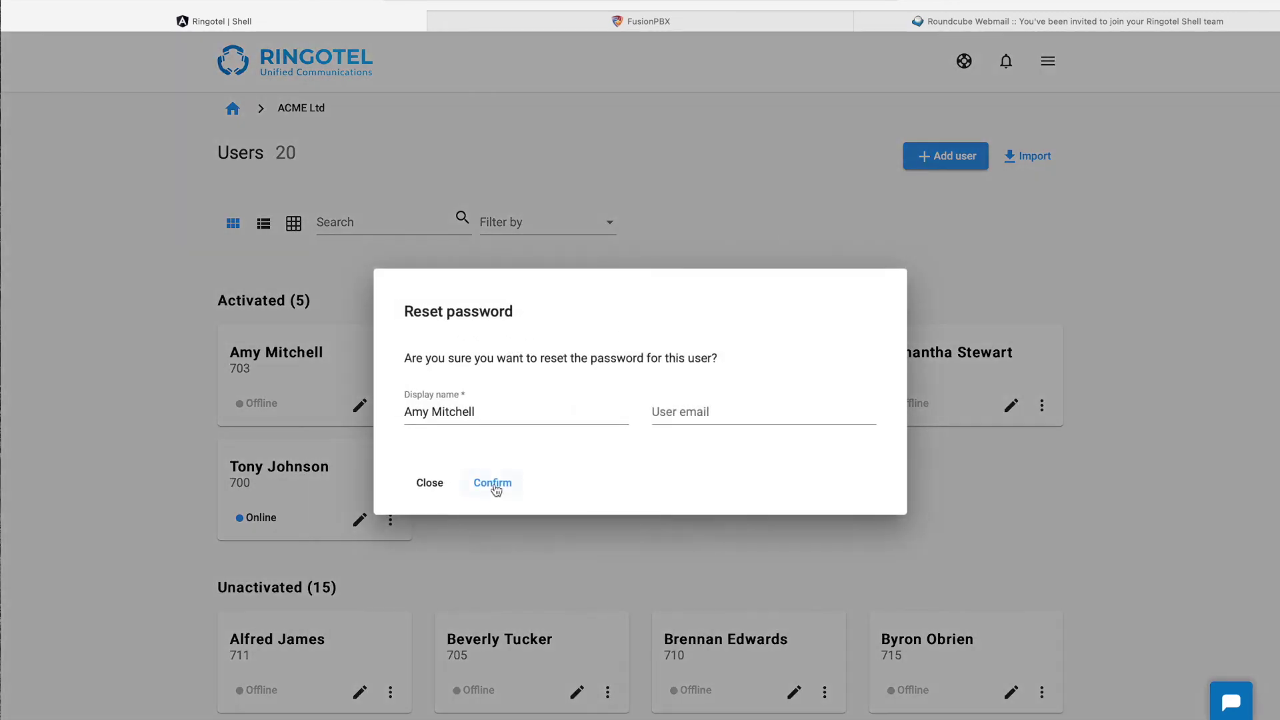
{"action": "left_click", "coordinate": [495, 484]}
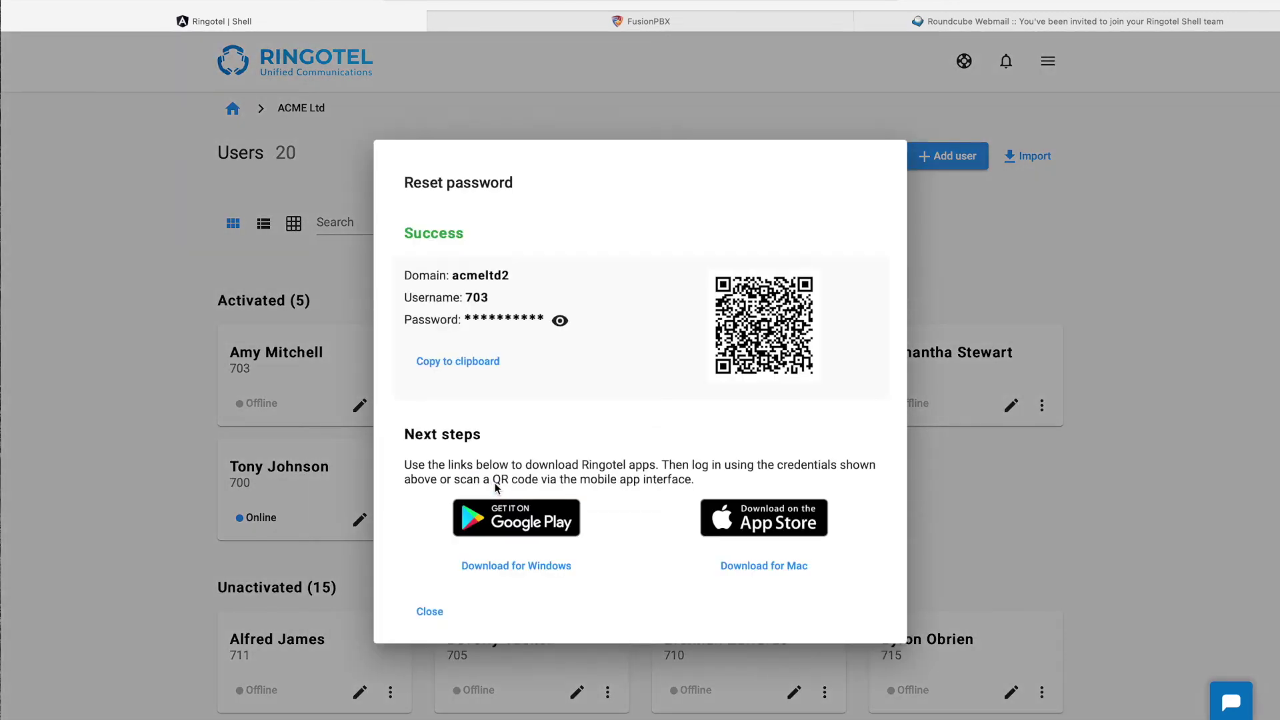
{"action": "left_click", "coordinate": [484, 274]}
{"action": "double_click", "coordinate": [484, 275]}
{"action": "key", "text": "ctrl+c"}
Step: Paste the acmeltd2 domain into the Android app and submit it
{"action": "key", "text": "super+Tab"}
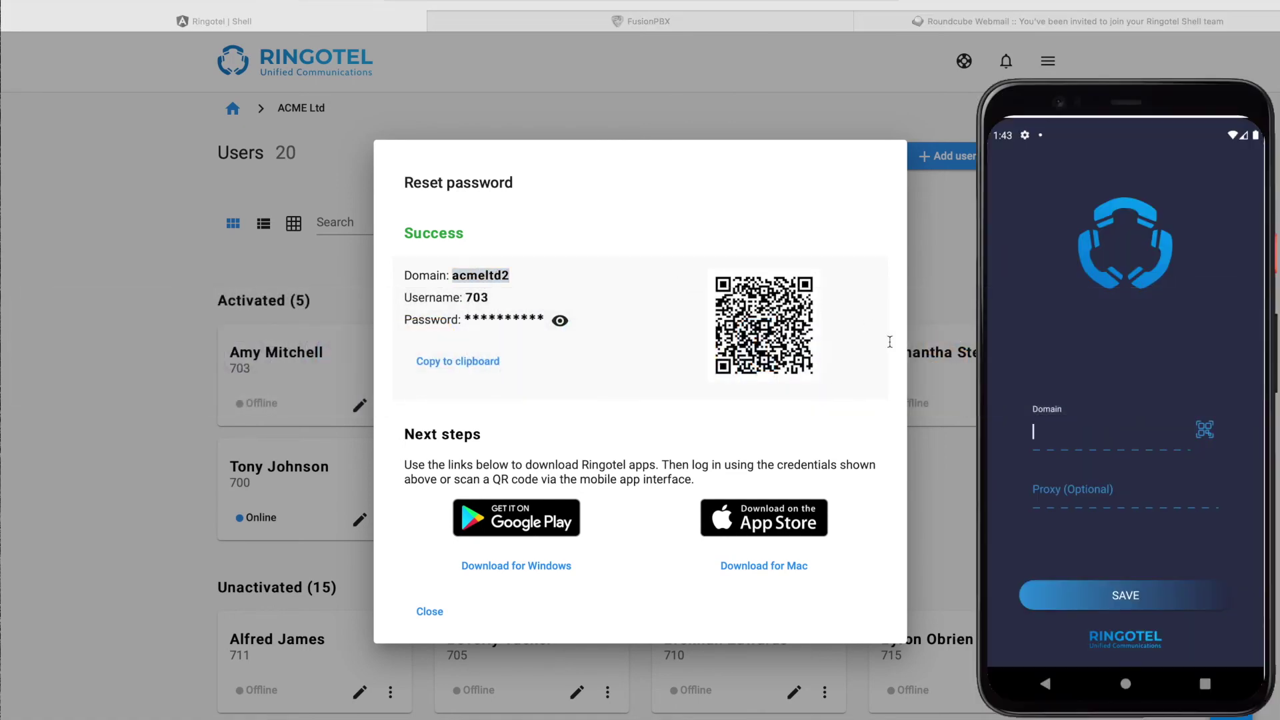
{"action": "left_click", "coordinate": [1051, 437]}
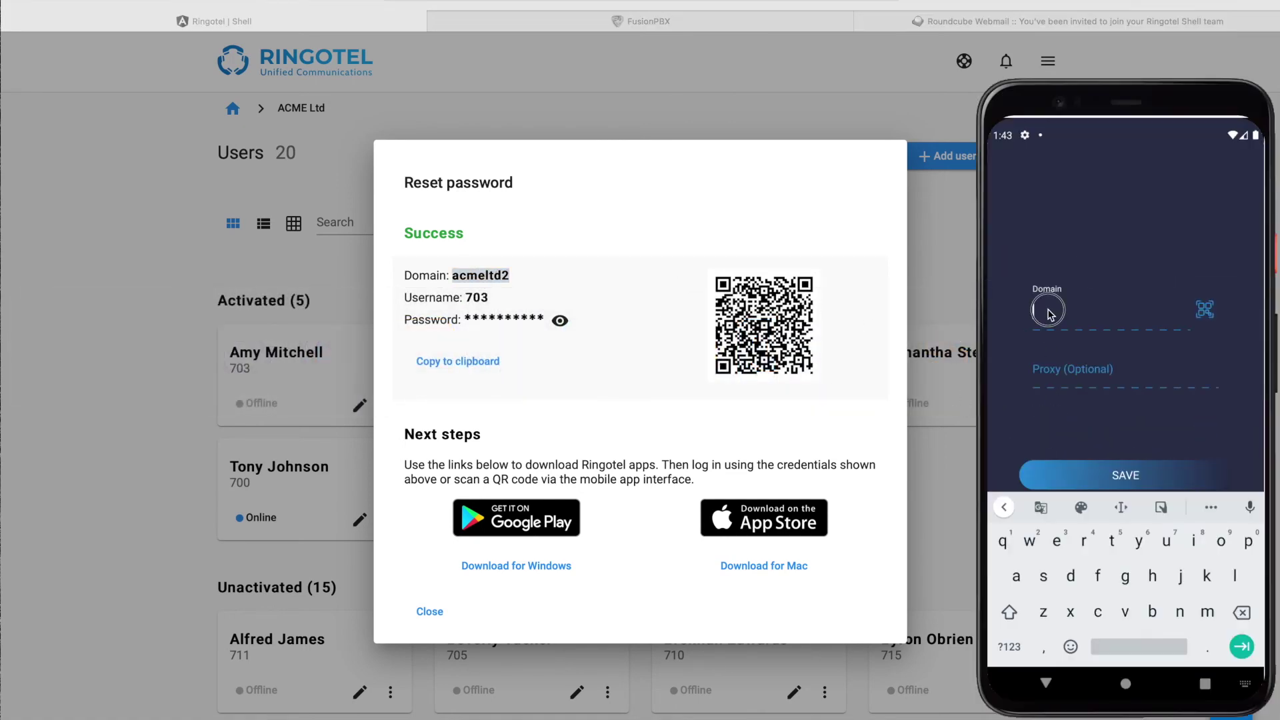
{"action": "key", "text": "ctrl+v"}
{"action": "key", "text": "Return"}
Step: Copy the newly reset password and log in on the phone as user 703
{"action": "left_click", "coordinate": [560, 321]}
{"action": "double_click", "coordinate": [512, 319]}
{"action": "key", "text": "super+Tab"}
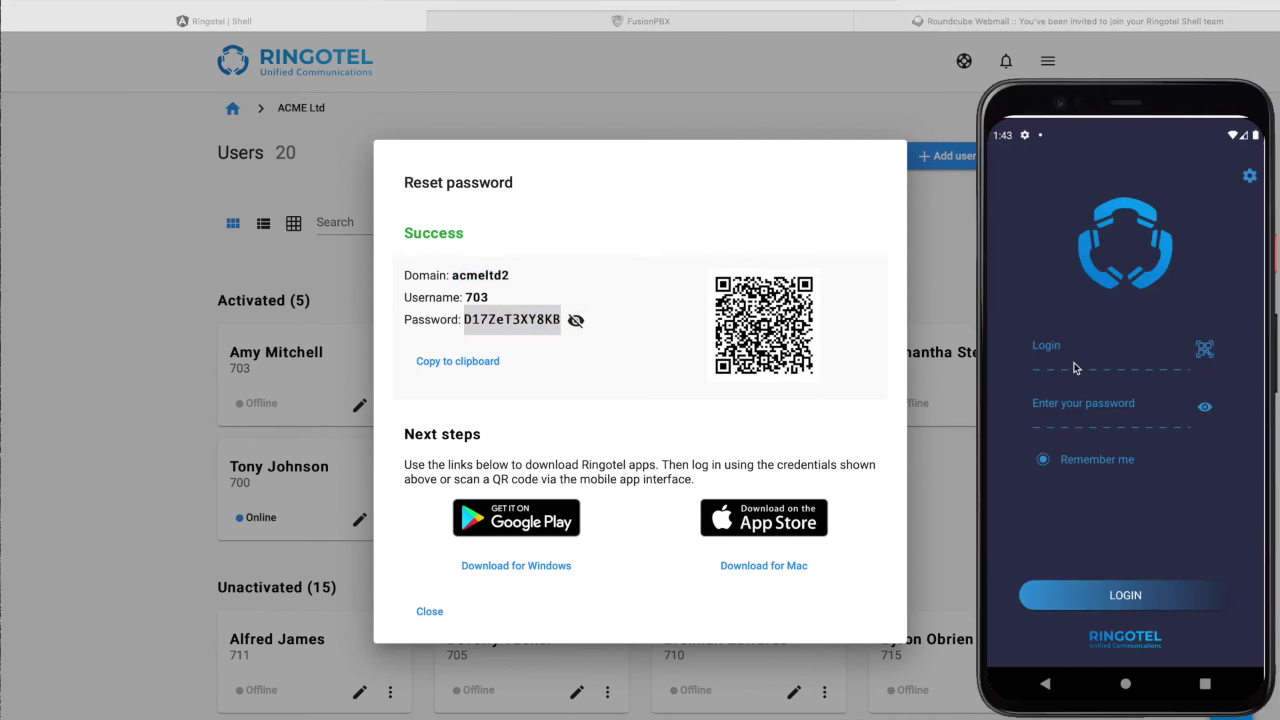
{"action": "left_click", "coordinate": [1074, 358]}
{"action": "type", "text": "703"}
{"action": "left_click", "coordinate": [1046, 291]}
{"action": "key", "text": "ctrl+v"}
{"action": "left_click", "coordinate": [1075, 473]}
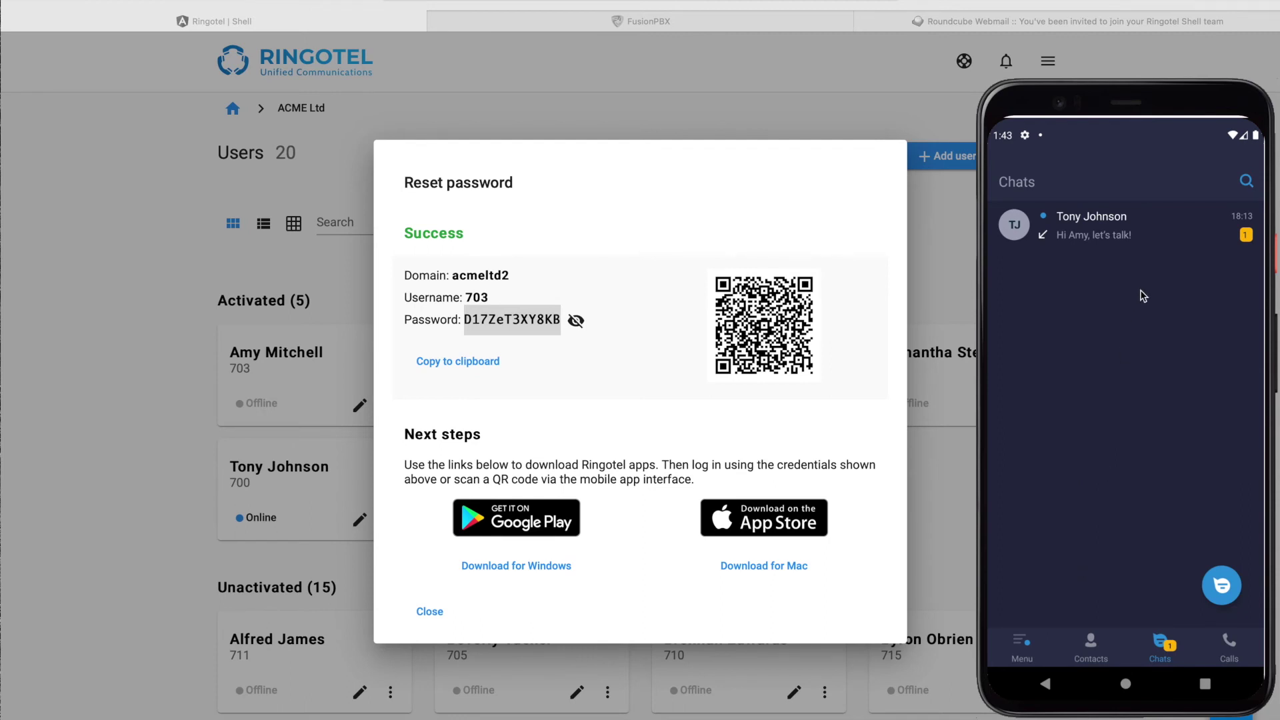
Step: Open the incoming message on the phone and reply 'Hey Tony'
{"action": "left_click", "coordinate": [1129, 238]}
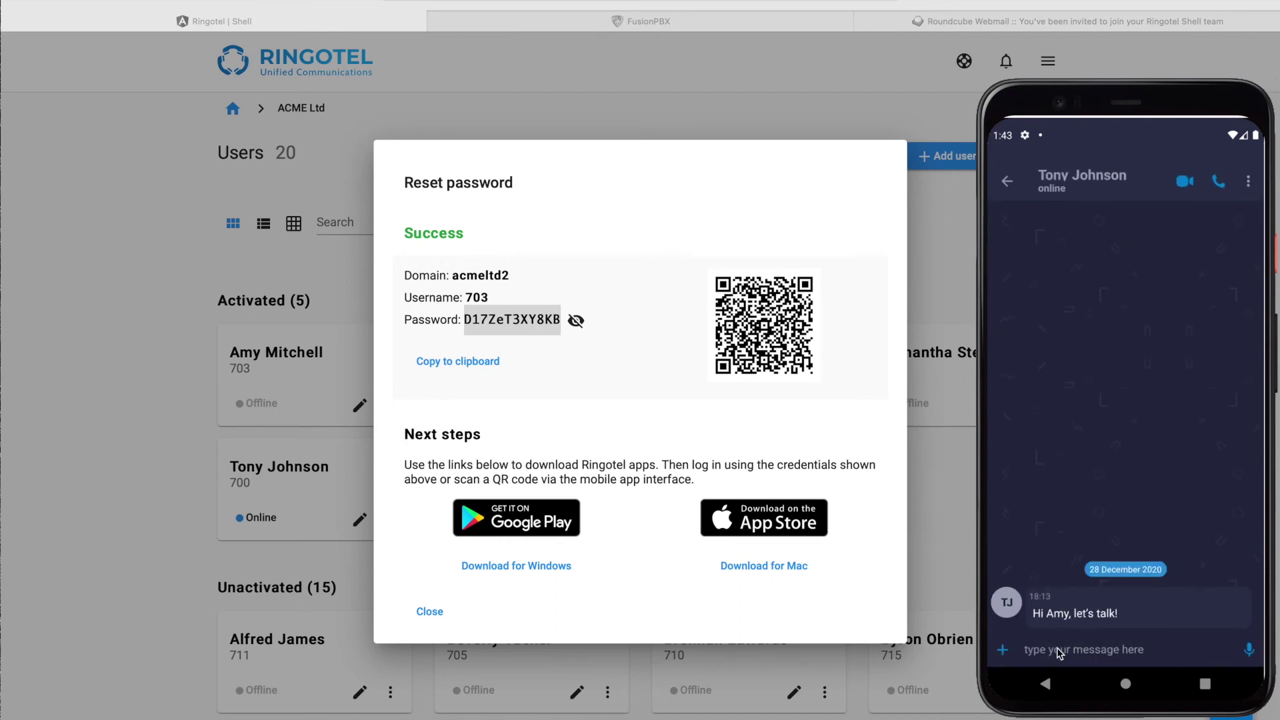
{"action": "left_click", "coordinate": [1057, 649]}
{"action": "type", "text": "Hey Tony, I ll"}
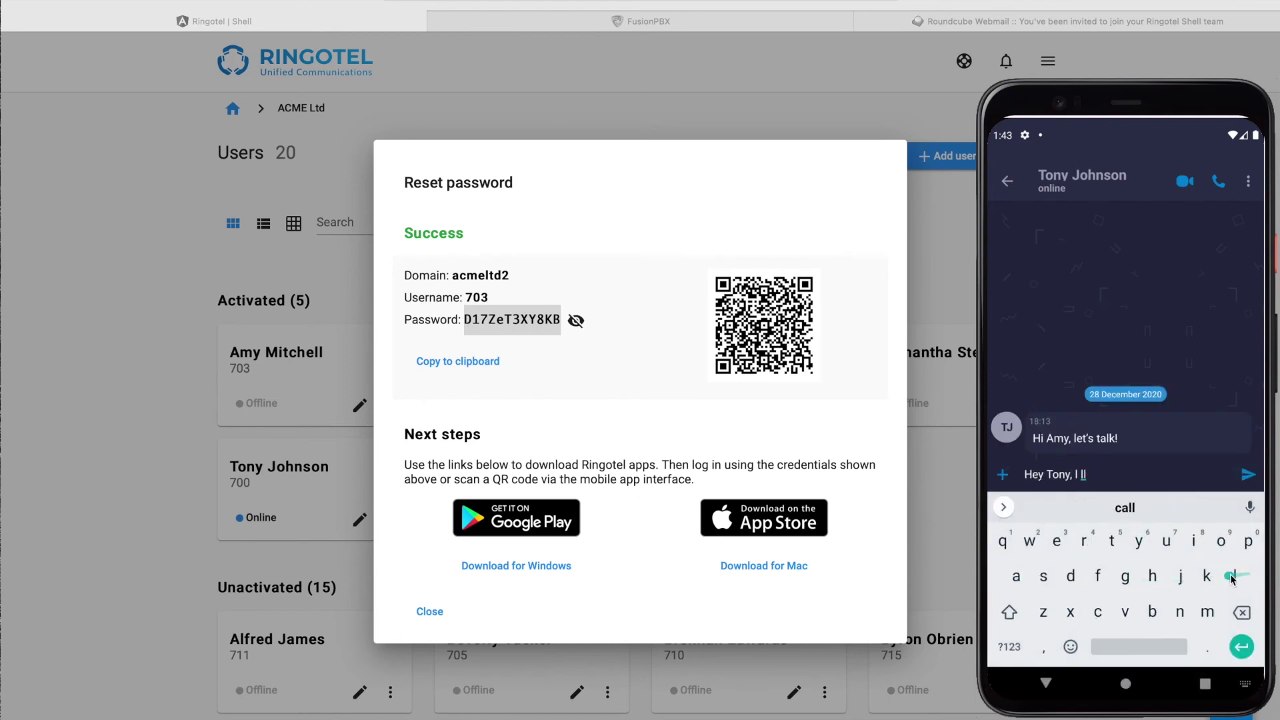
{"action": "left_click", "coordinate": [1246, 476]}
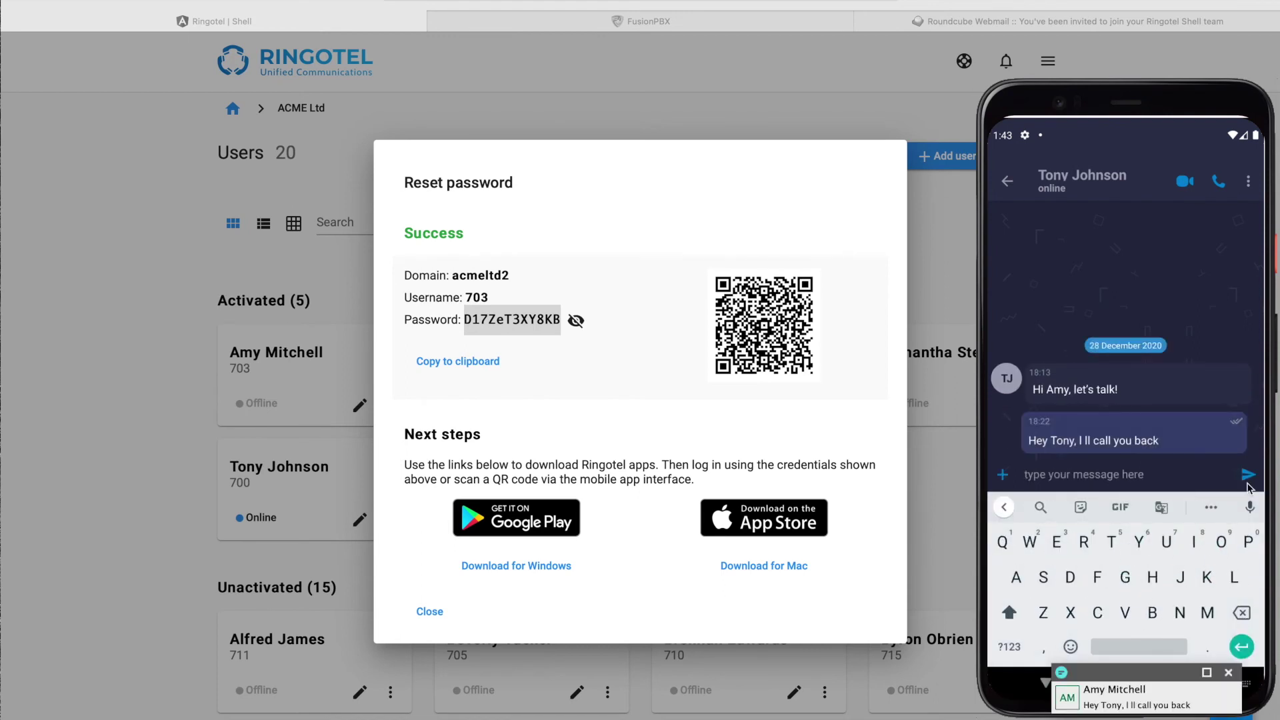
{"action": "left_click", "coordinate": [1120, 700]}
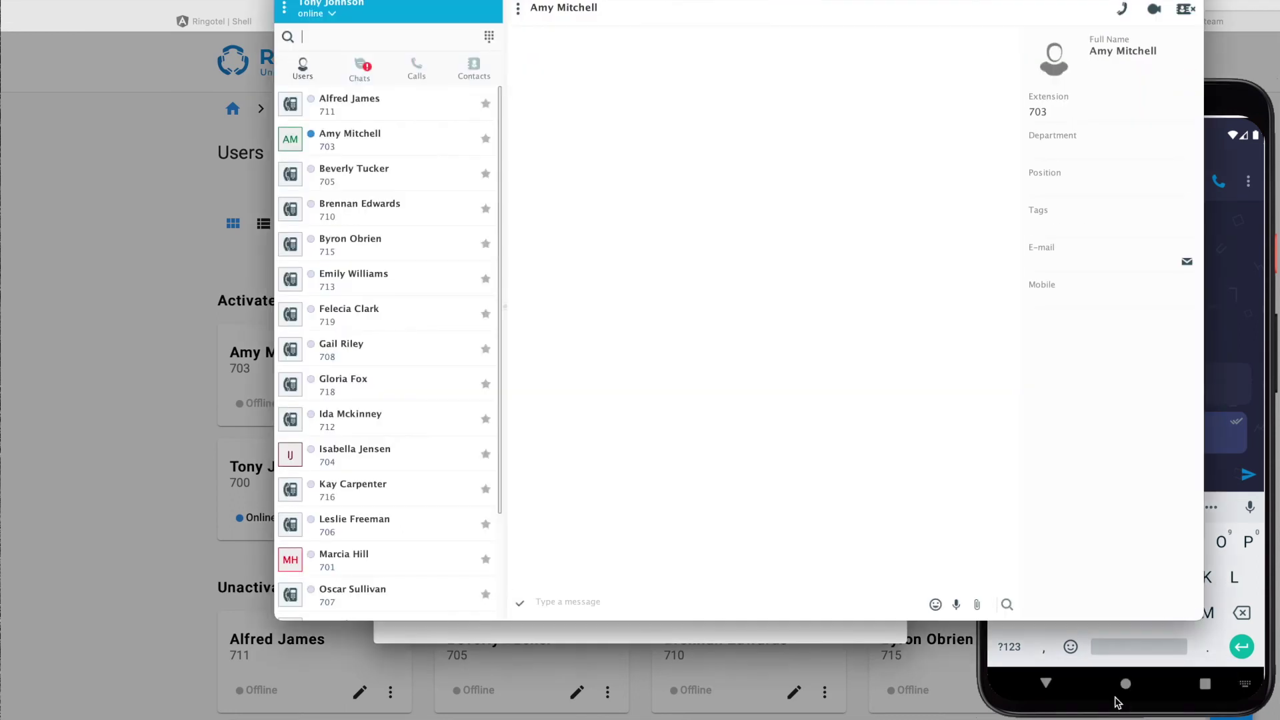
{"action": "left_click_drag", "start_coordinate": [891, 1], "coordinate": [673, 79]}
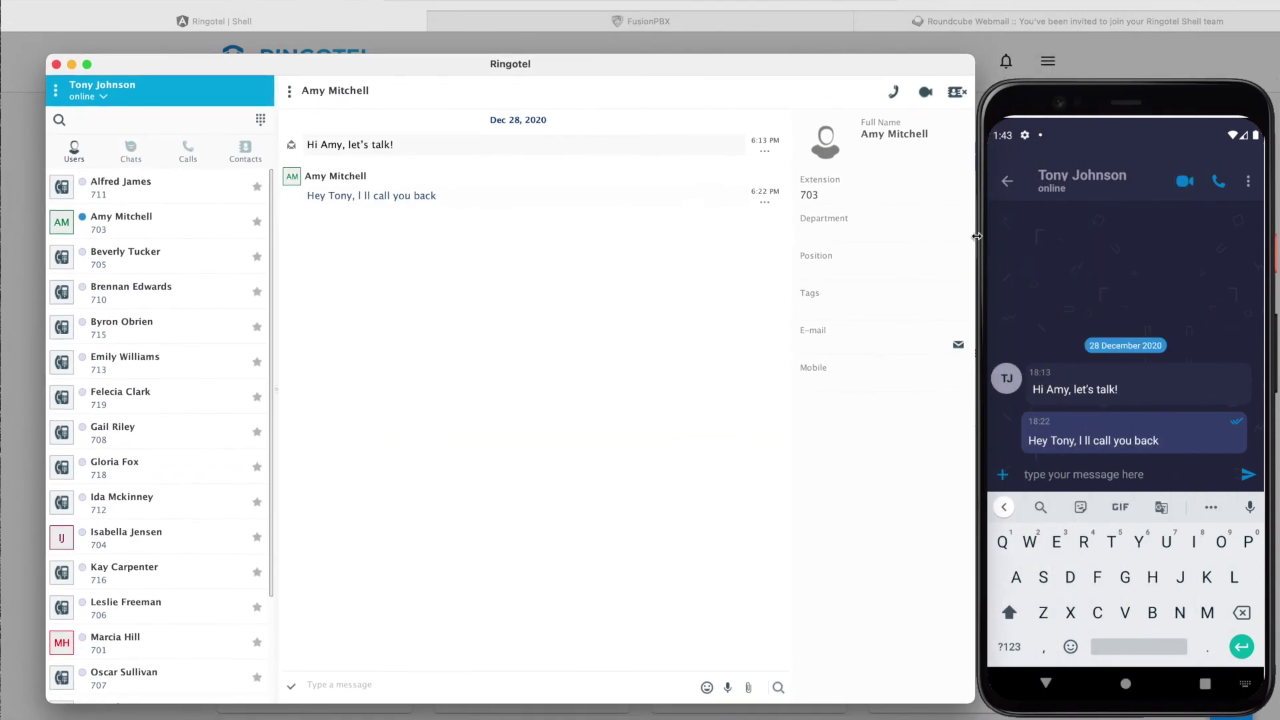
{"action": "left_click_drag", "start_coordinate": [975, 238], "coordinate": [864, 248]}
{"action": "left_click", "coordinate": [1219, 181]}
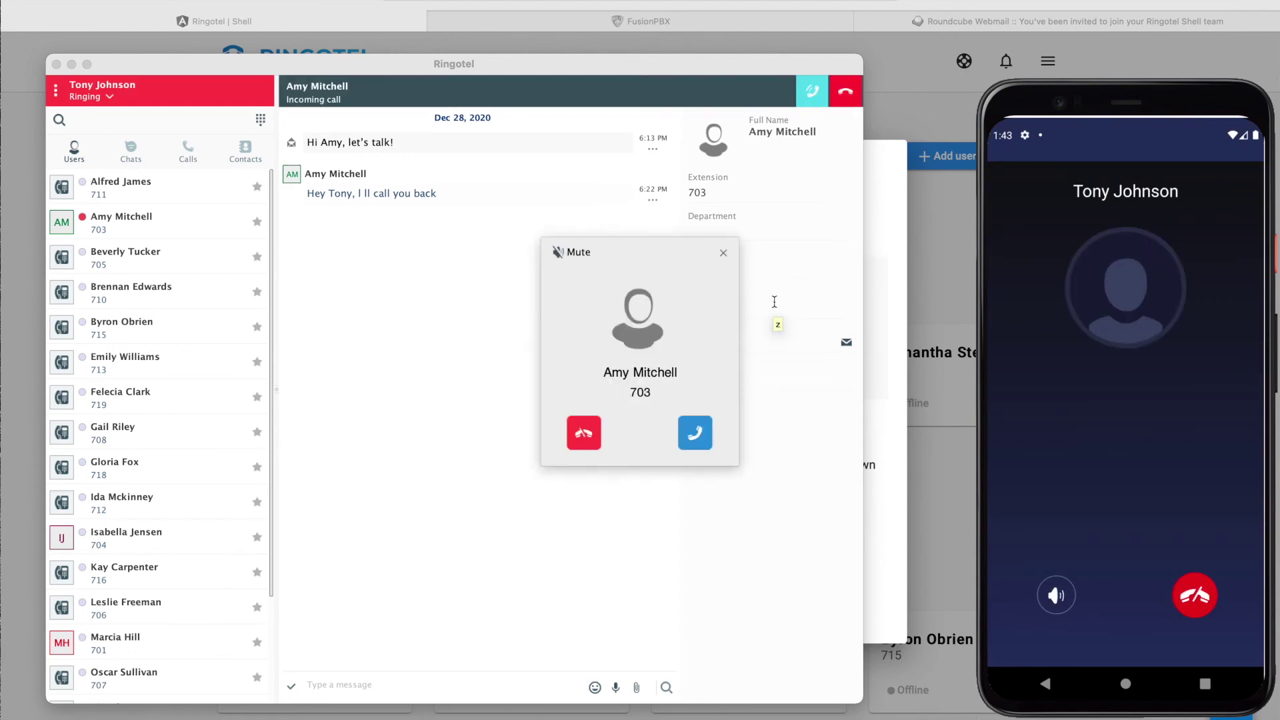
Step: Answer Amy's call on desktop, close the Shell reset-password dialog, and return to the phone
{"action": "left_click", "coordinate": [695, 432]}
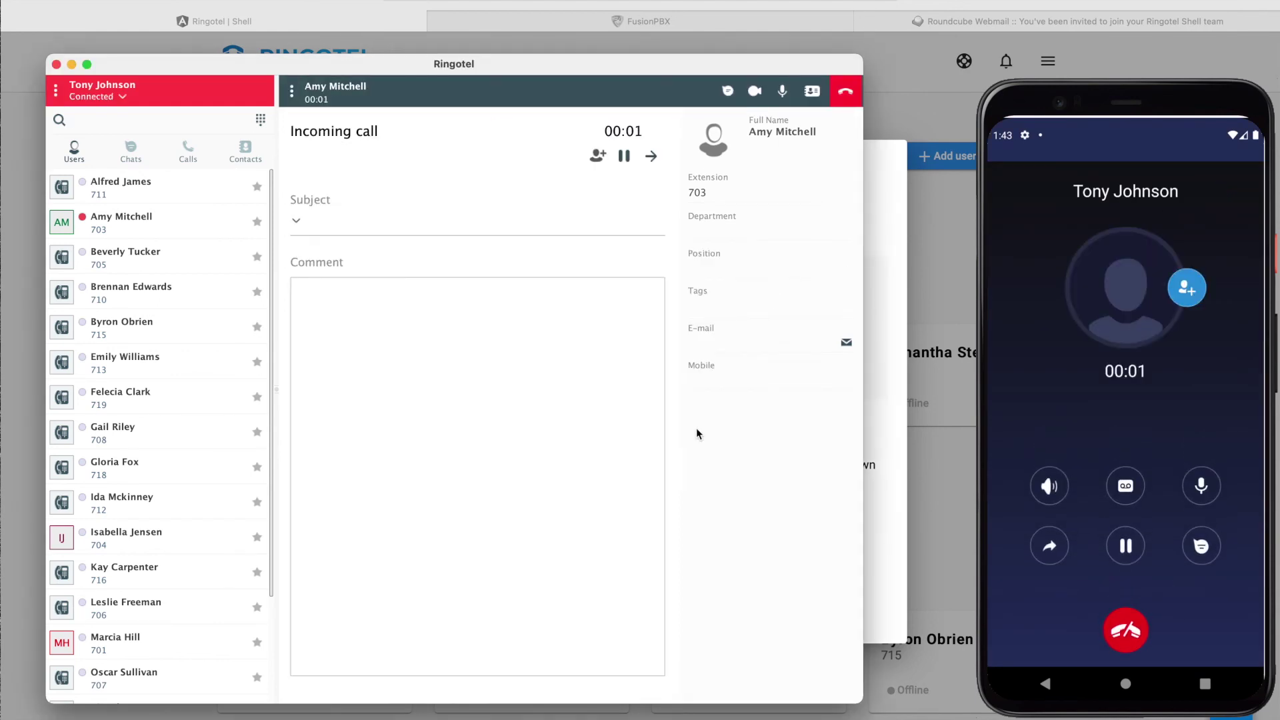
{"action": "left_click", "coordinate": [938, 496]}
{"action": "left_click", "coordinate": [429, 611]}
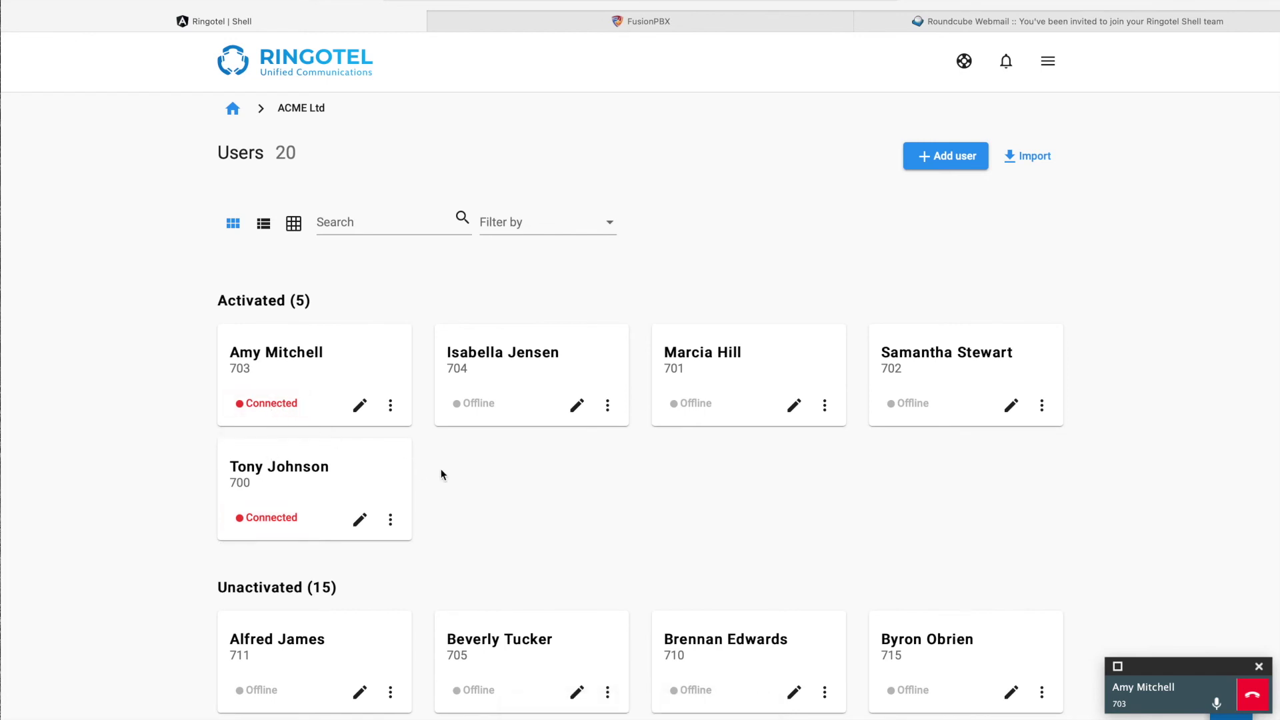
{"action": "key", "text": "super+Tab"}
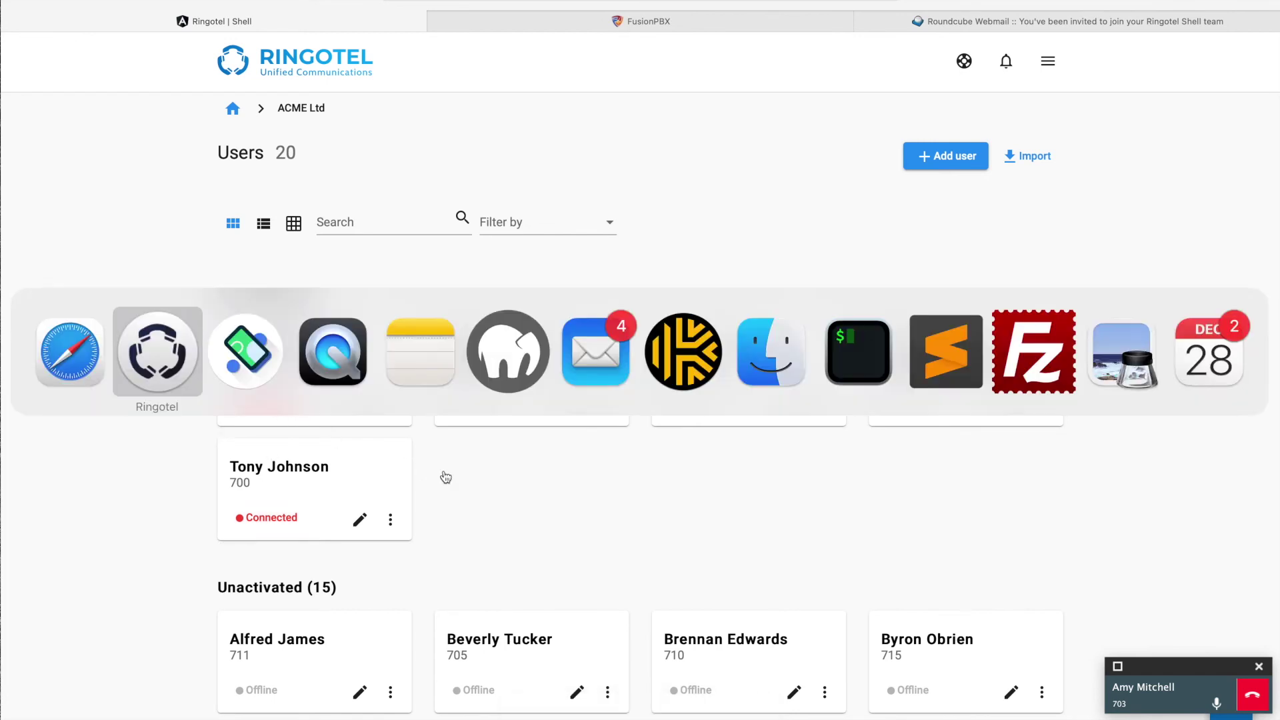
{"action": "key", "text": "super+Tab"}
{"action": "key", "text": "Tab"}
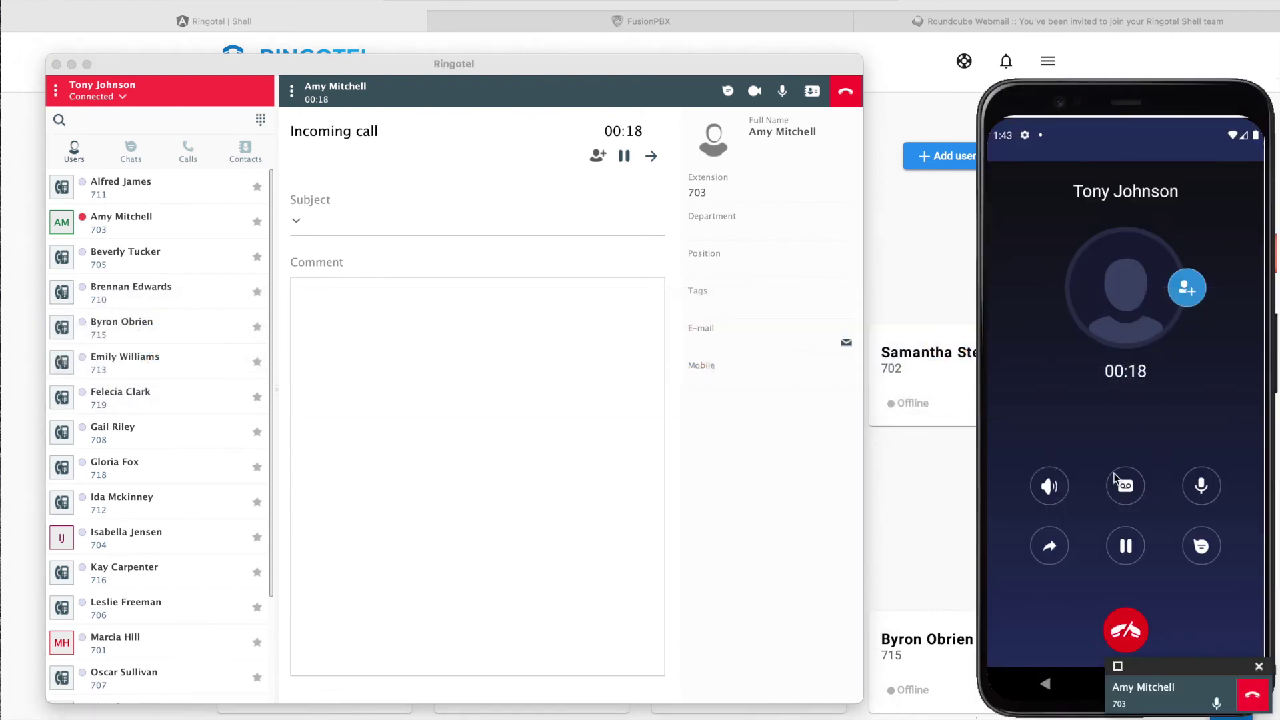
{"action": "left_click_drag", "start_coordinate": [1156, 100], "coordinate": [1157, 35]}
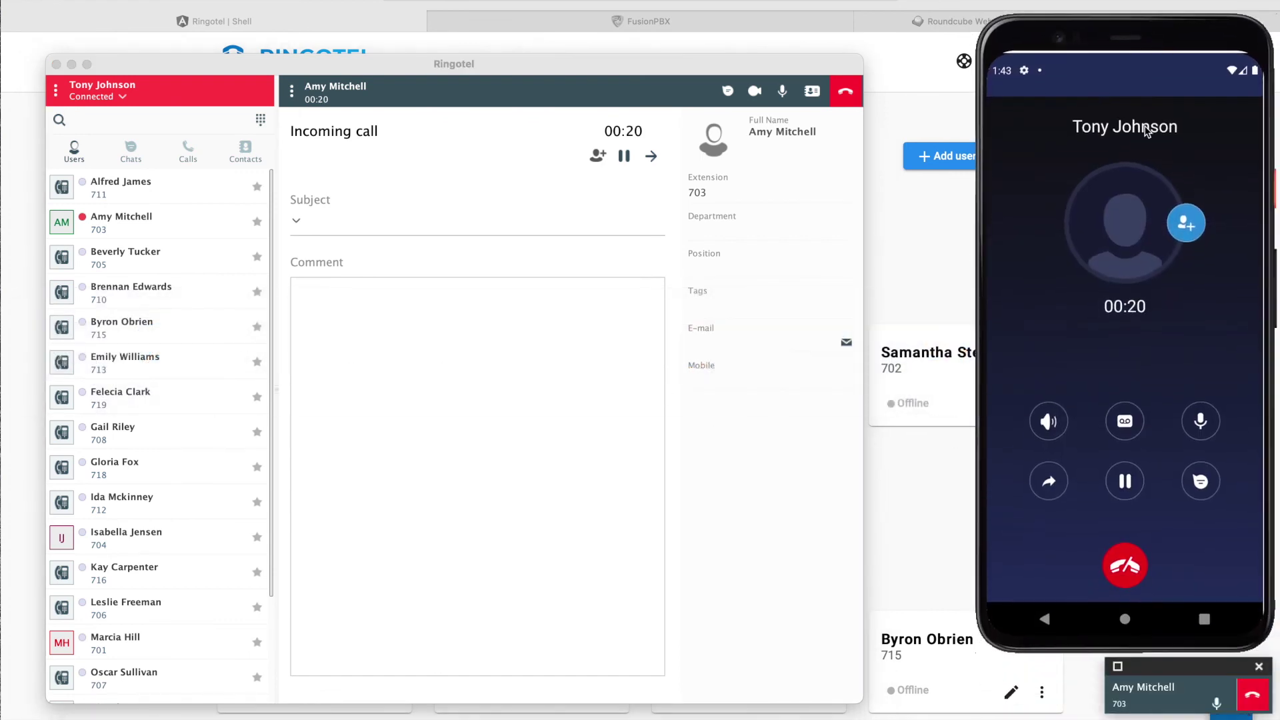
{"action": "left_click", "coordinate": [1124, 421]}
{"action": "key", "text": "XF86AudioRaiseVolume"}
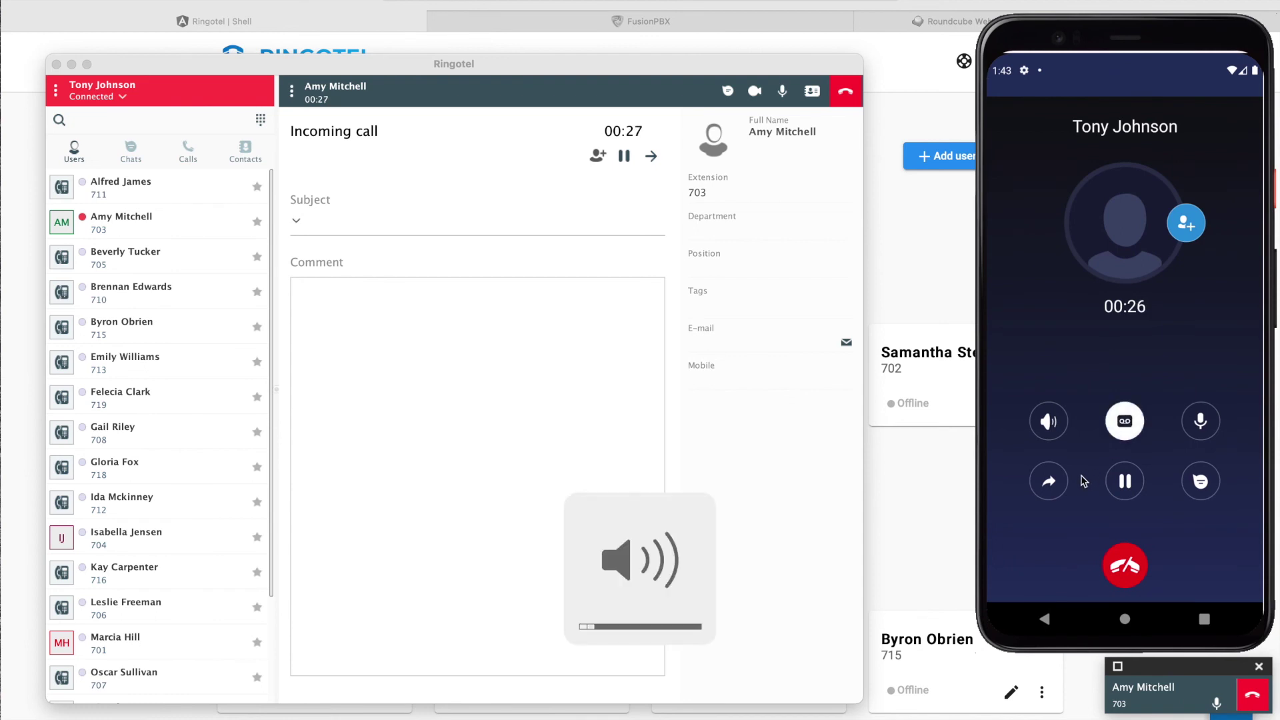
{"action": "left_click", "coordinate": [1050, 481]}
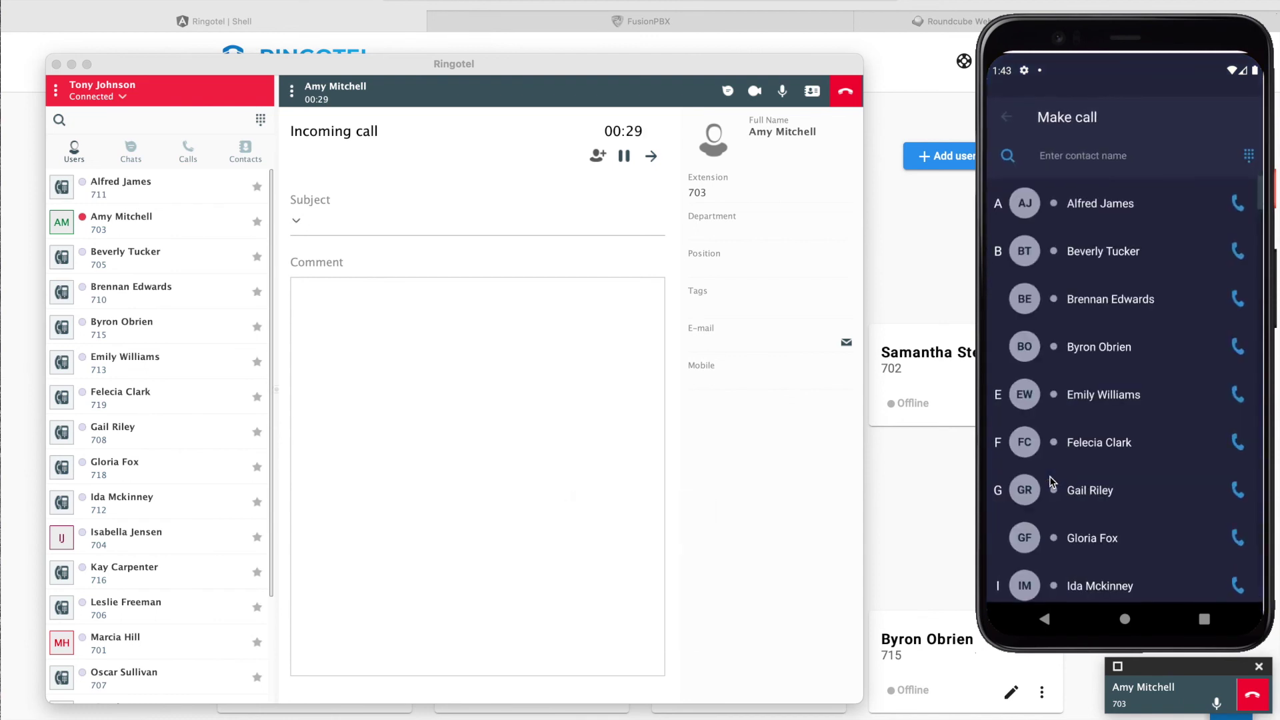
{"action": "left_click", "coordinate": [1237, 204]}
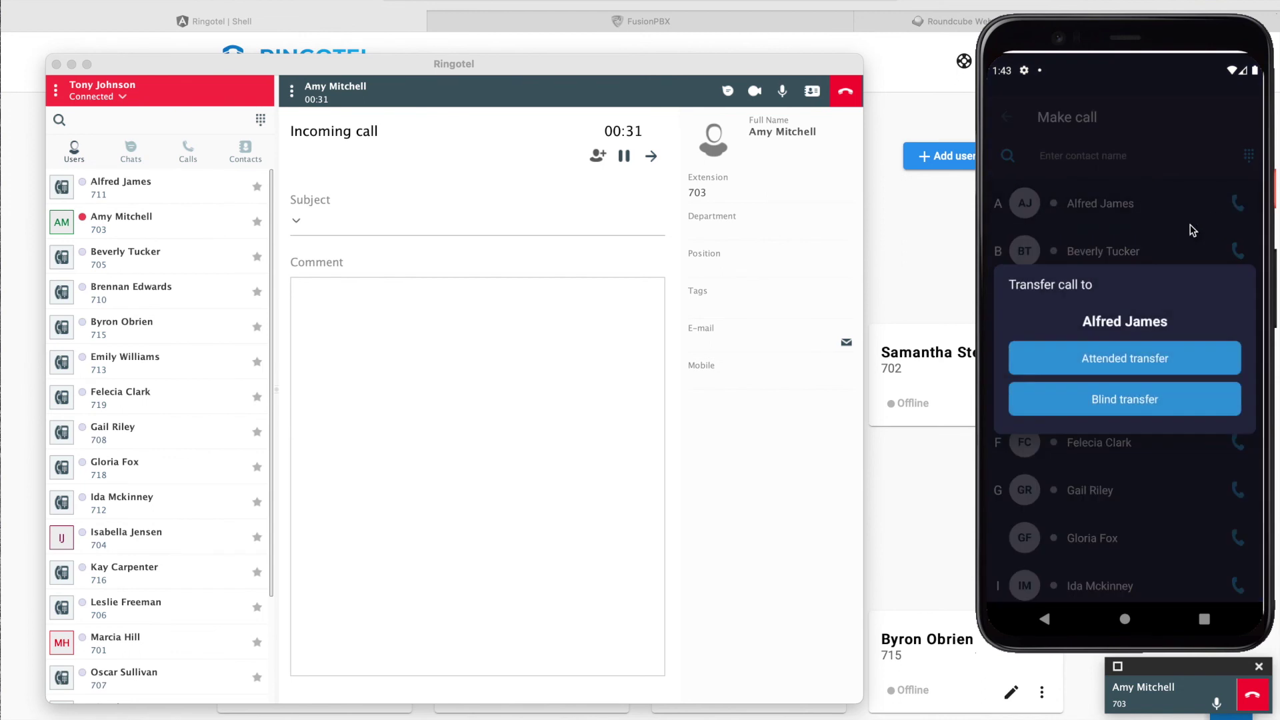
{"action": "left_click", "coordinate": [1074, 478]}
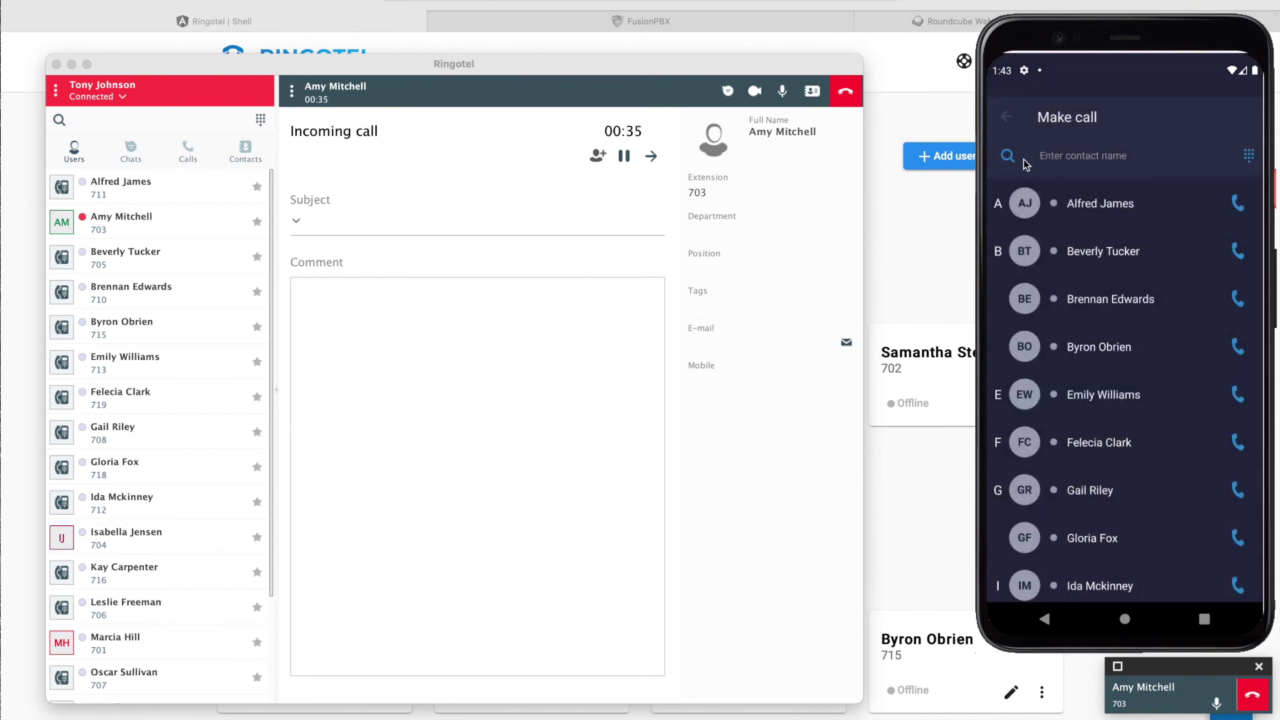
{"action": "key", "text": "Escape"}
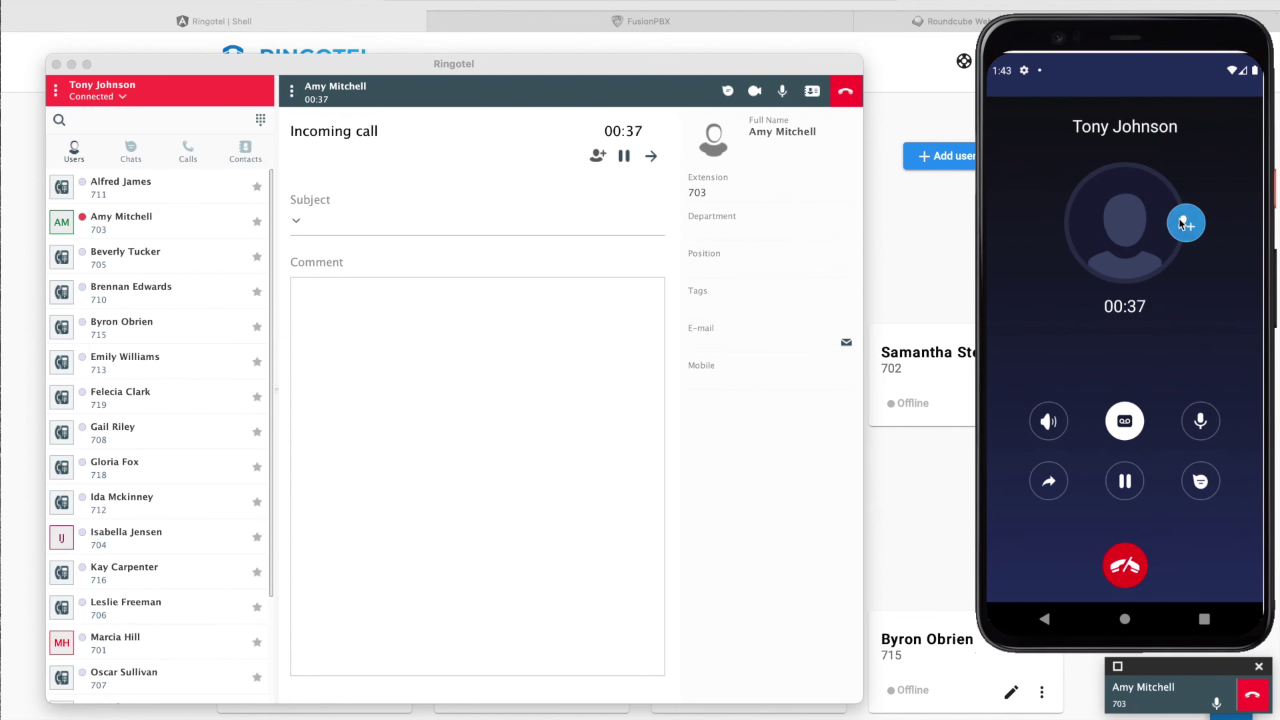
{"action": "left_click", "coordinate": [1183, 224]}
{"action": "left_click", "coordinate": [1092, 202]}
{"action": "left_click", "coordinate": [1085, 285]}
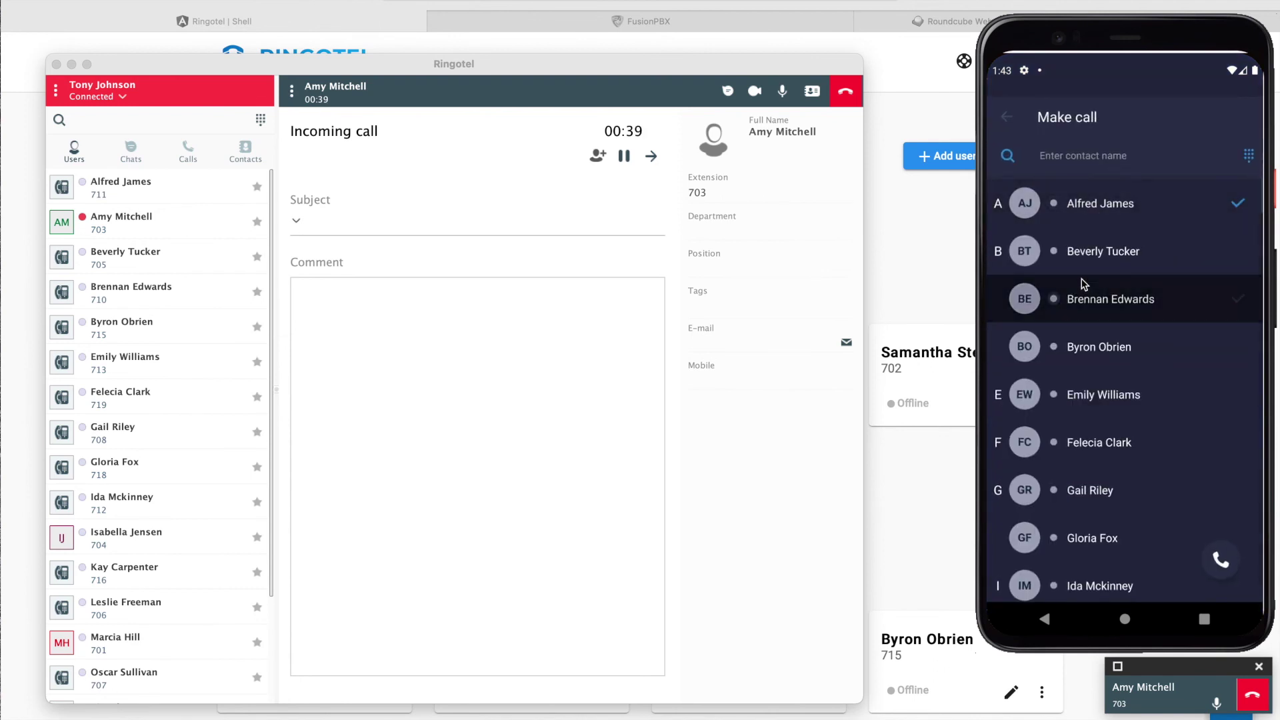
{"action": "left_click", "coordinate": [1083, 340]}
{"action": "left_click", "coordinate": [1079, 392]}
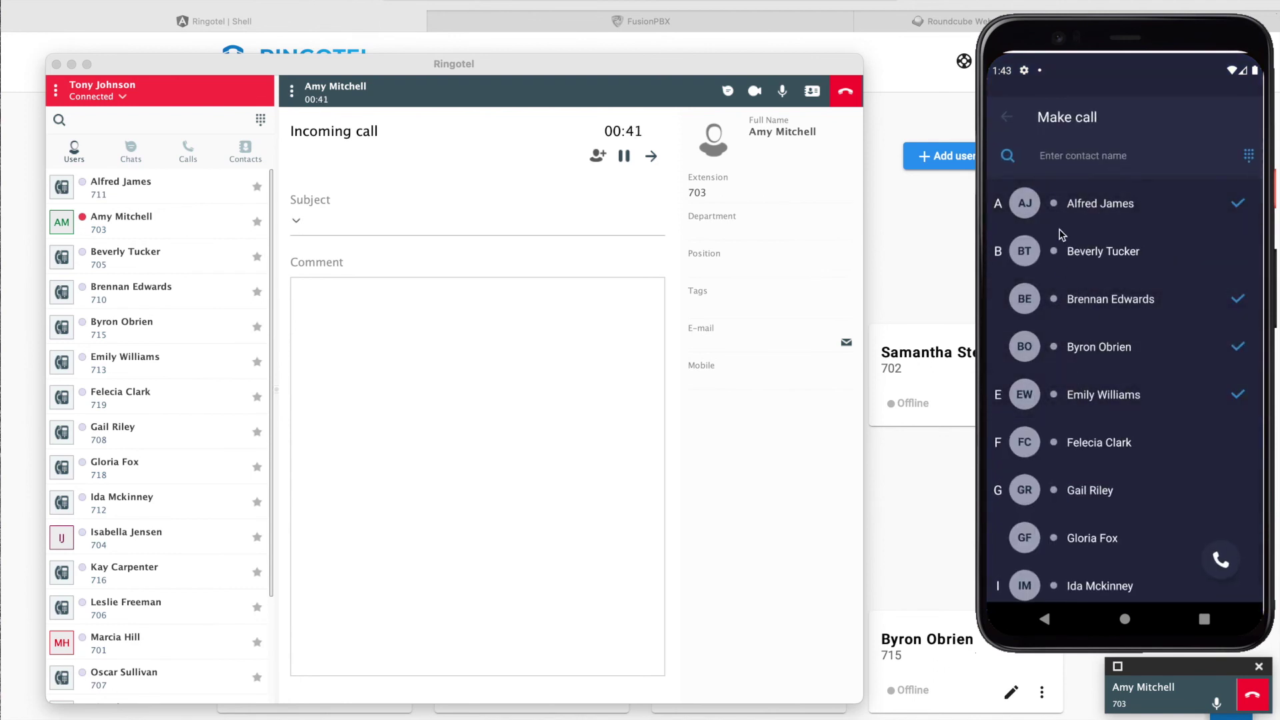
{"action": "left_click", "coordinate": [1007, 117]}
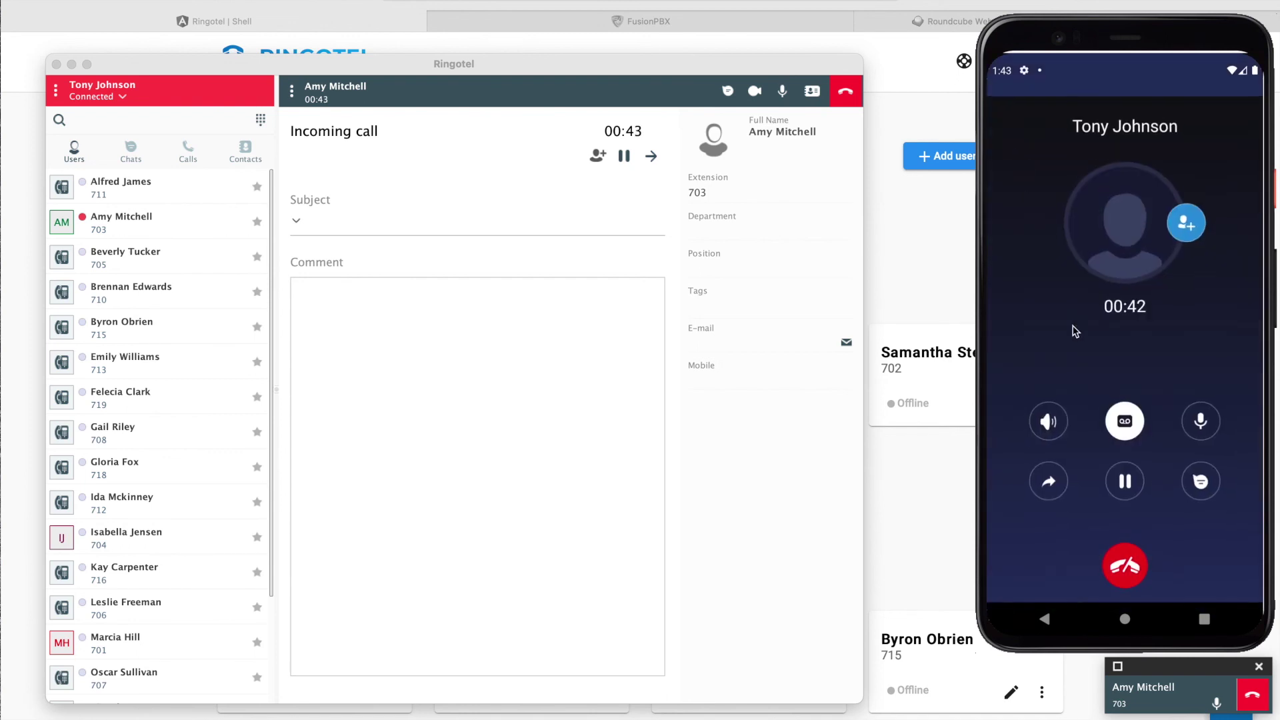
Step: Toggle hold and mute on and off, view Tony's chat, then hang up
{"action": "left_click", "coordinate": [1126, 482]}
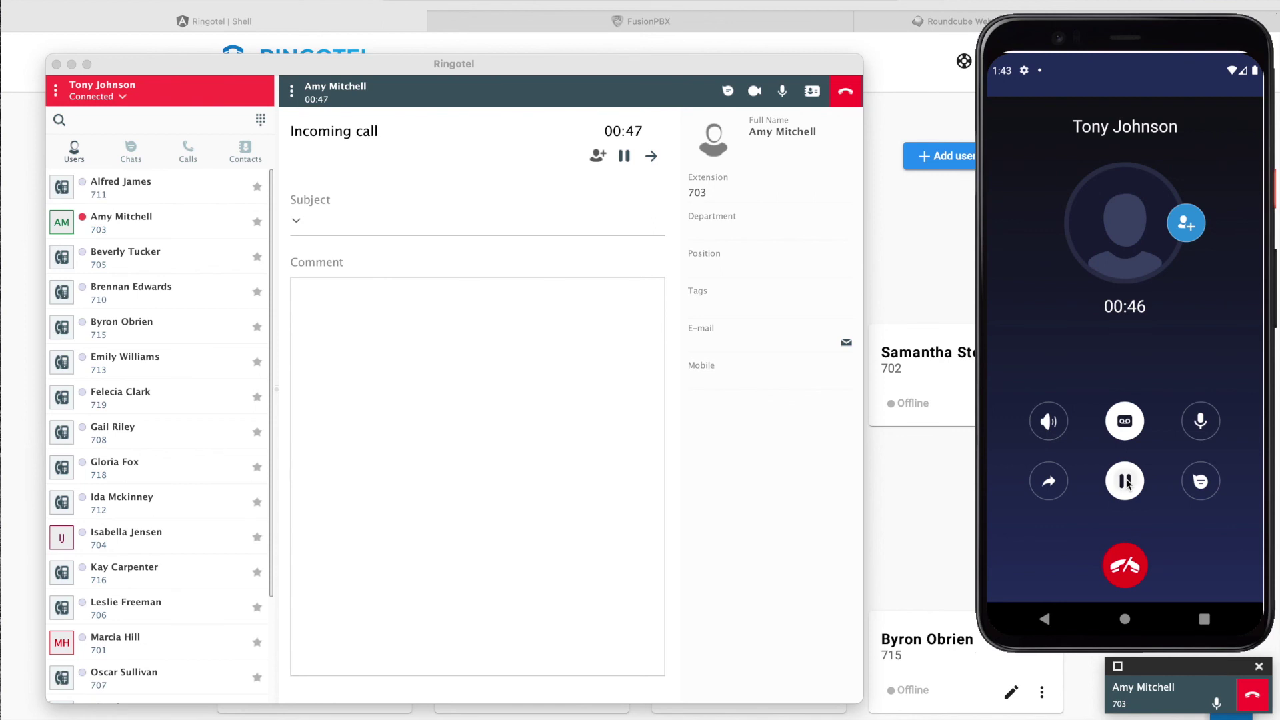
{"action": "left_click", "coordinate": [1125, 482]}
{"action": "left_click", "coordinate": [1202, 427]}
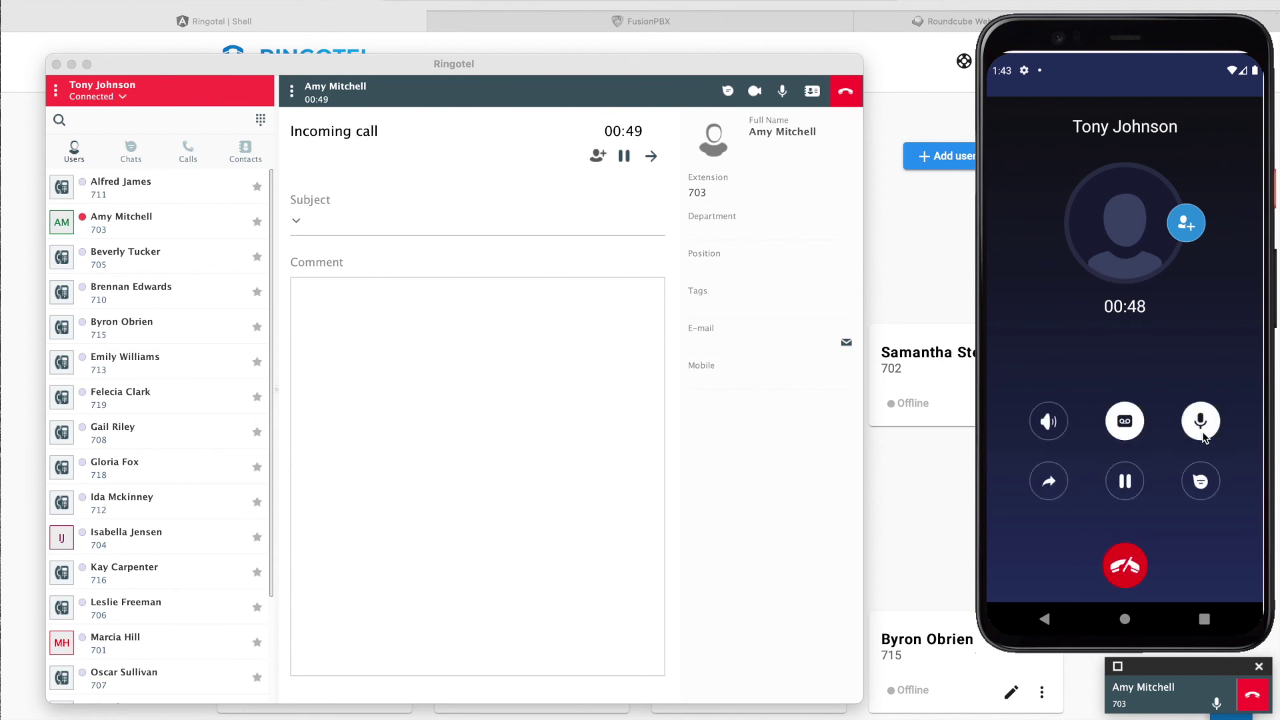
{"action": "left_click", "coordinate": [1203, 430]}
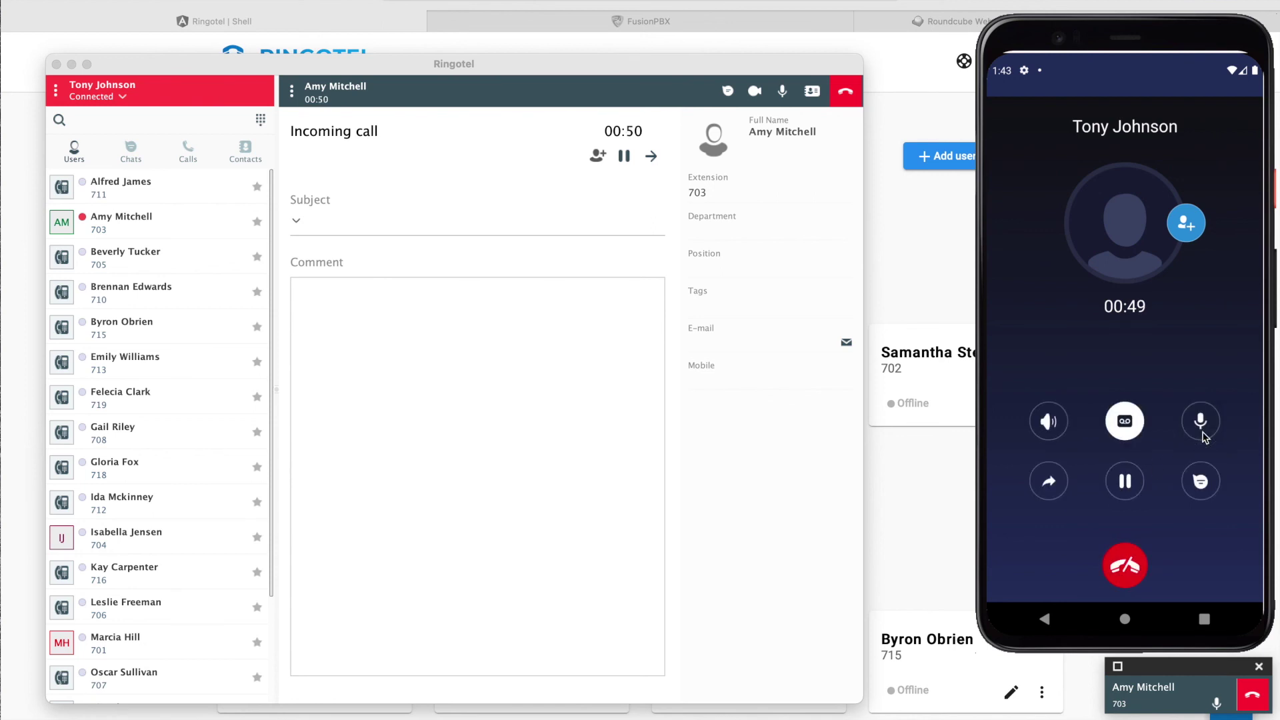
{"action": "left_click", "coordinate": [1206, 490]}
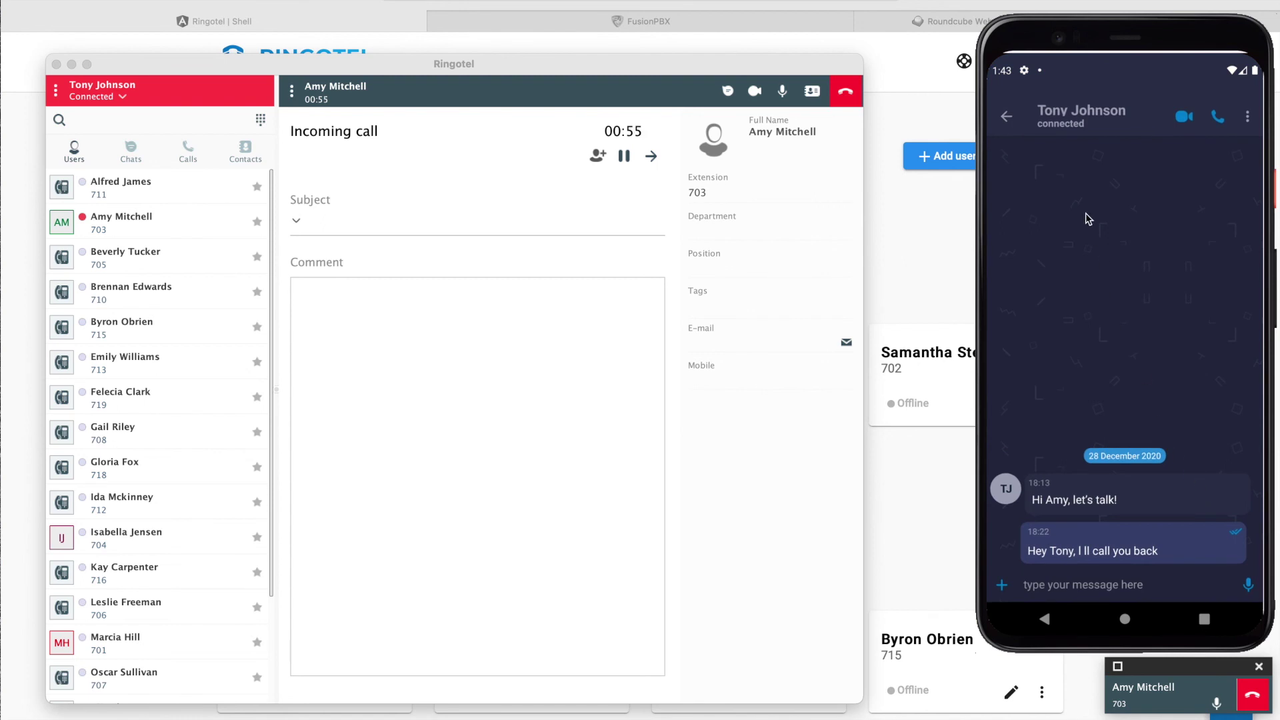
{"action": "left_click", "coordinate": [1010, 117]}
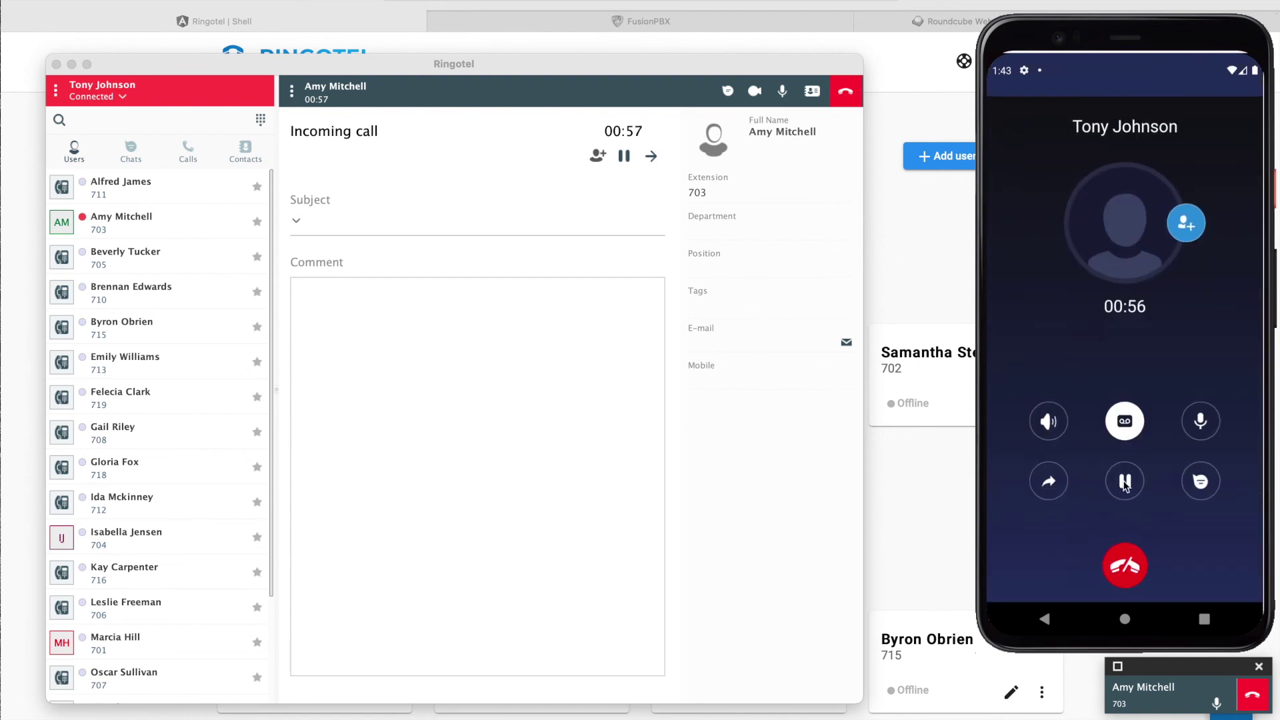
{"action": "left_click", "coordinate": [1125, 560]}
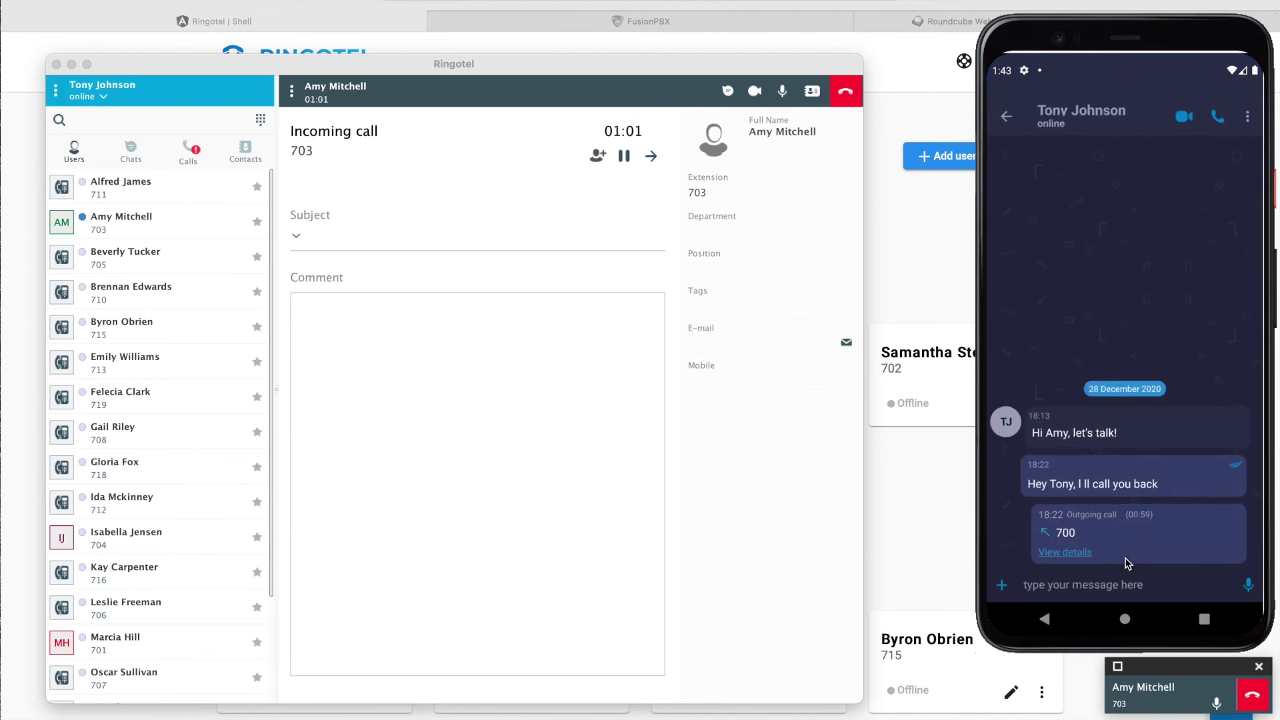
Step: Open the finished call's details and play the recording, skipping ahead to about 0:24
{"action": "left_click", "coordinate": [1066, 552]}
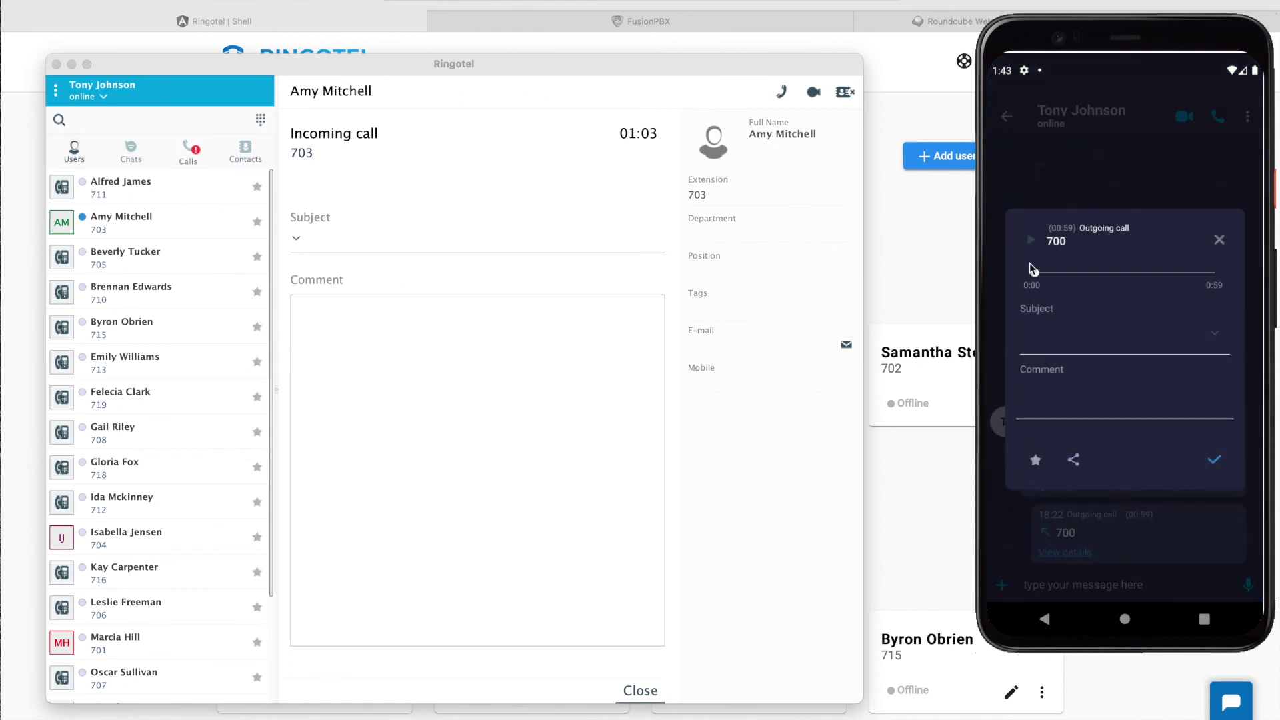
{"action": "left_click", "coordinate": [1032, 244]}
{"action": "left_click_drag", "start_coordinate": [1037, 276], "coordinate": [1113, 278]}
{"action": "left_click", "coordinate": [1033, 244]}
Step: Save the call with subject 'test call', comment 'test comment' and a star
{"action": "type", "text": "test ca"}
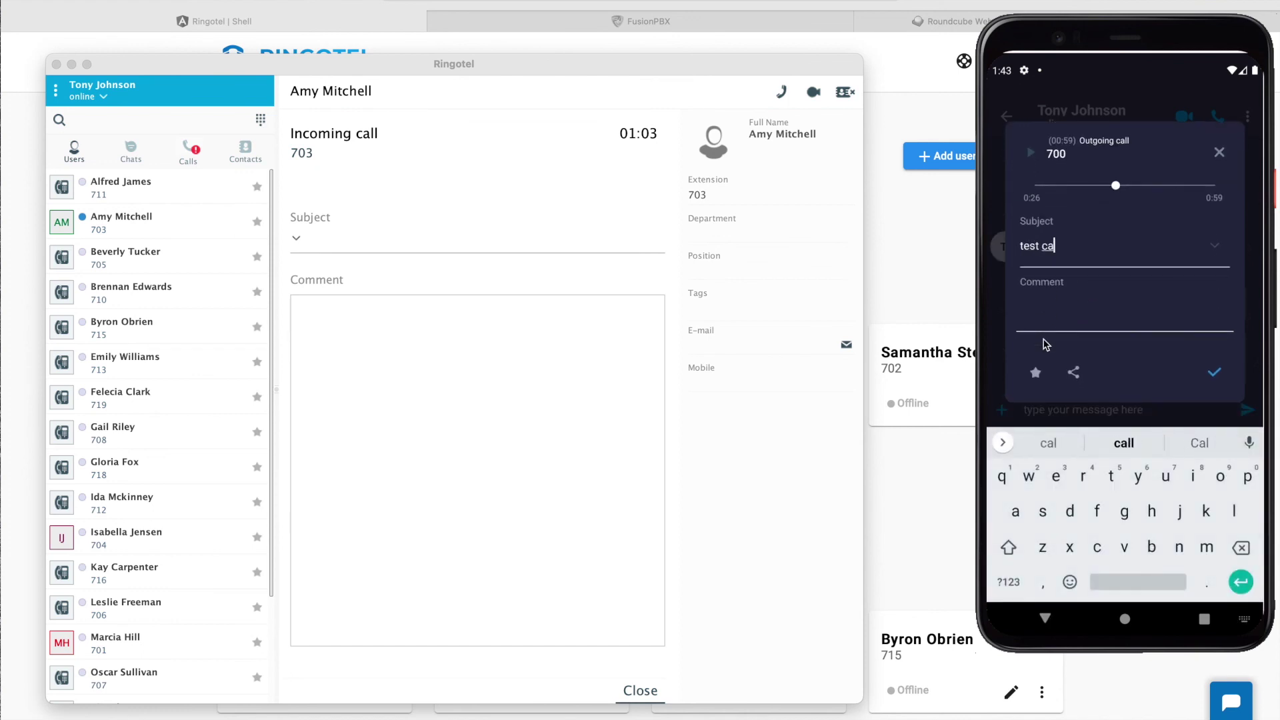
{"action": "type", "text": "ll"}
{"action": "left_click", "coordinate": [1052, 314]}
{"action": "type", "text": "test"}
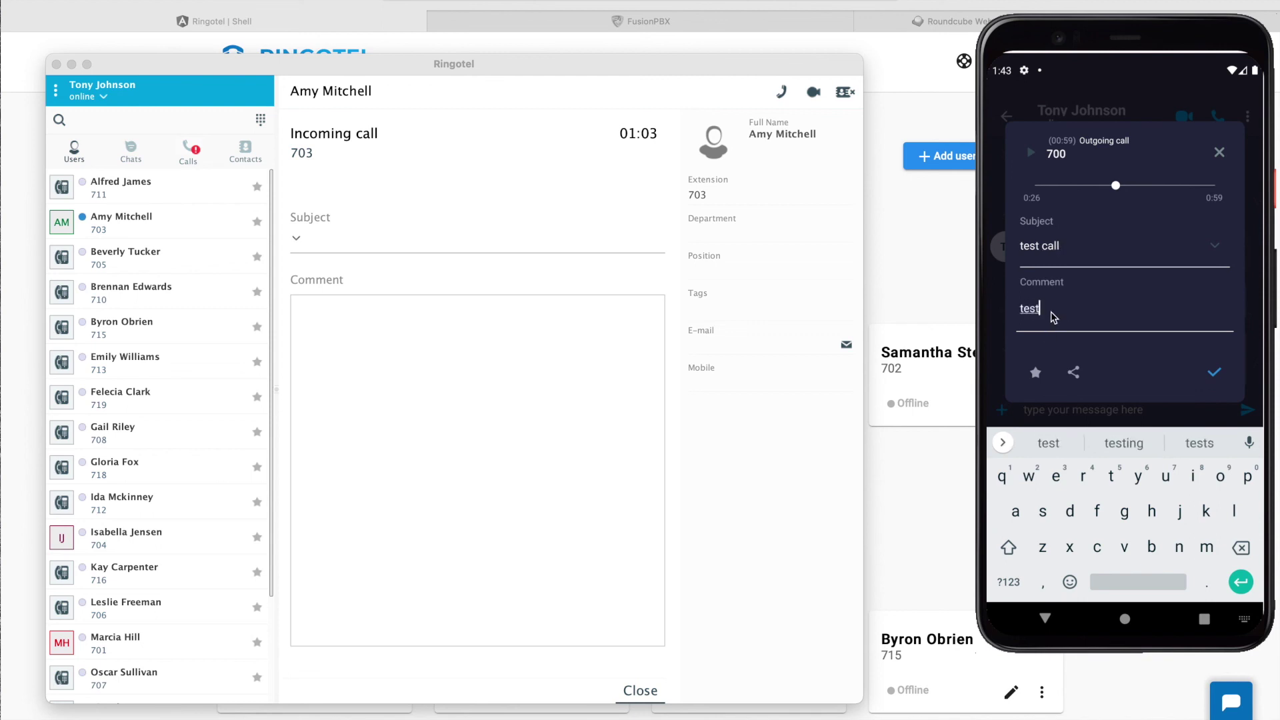
{"action": "type", "text": " comment"}
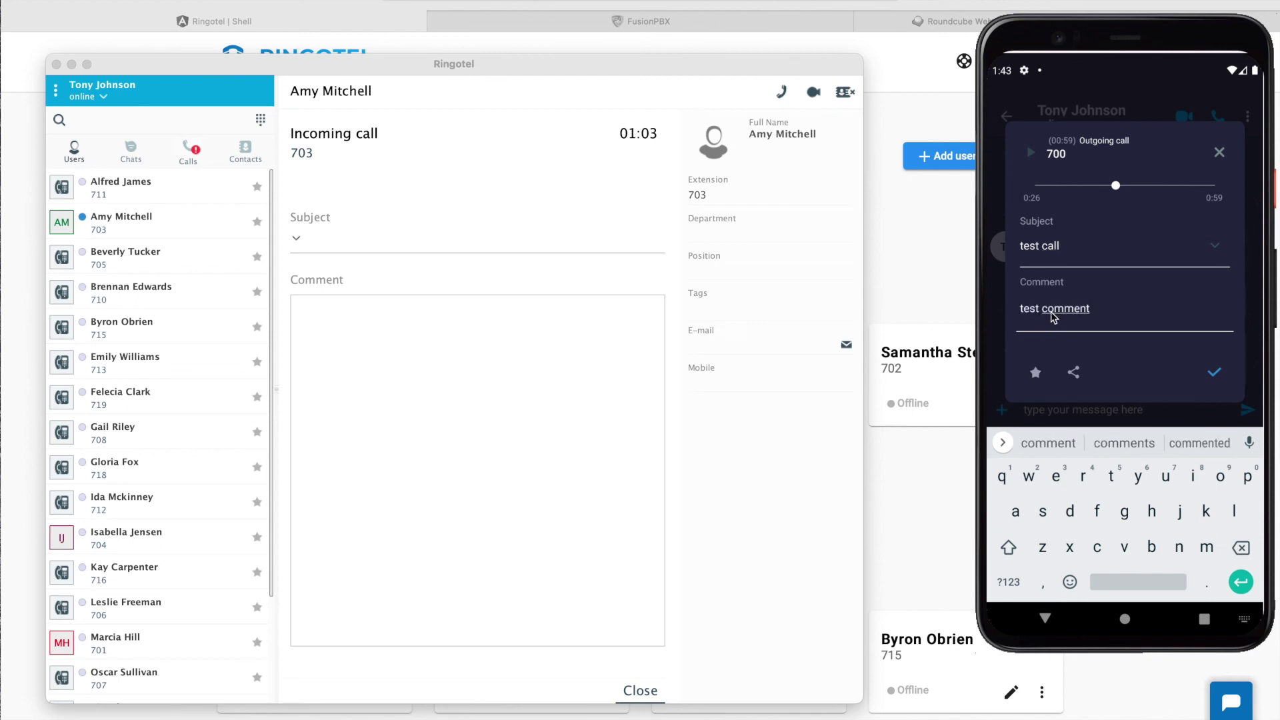
{"action": "left_click", "coordinate": [1045, 619]}
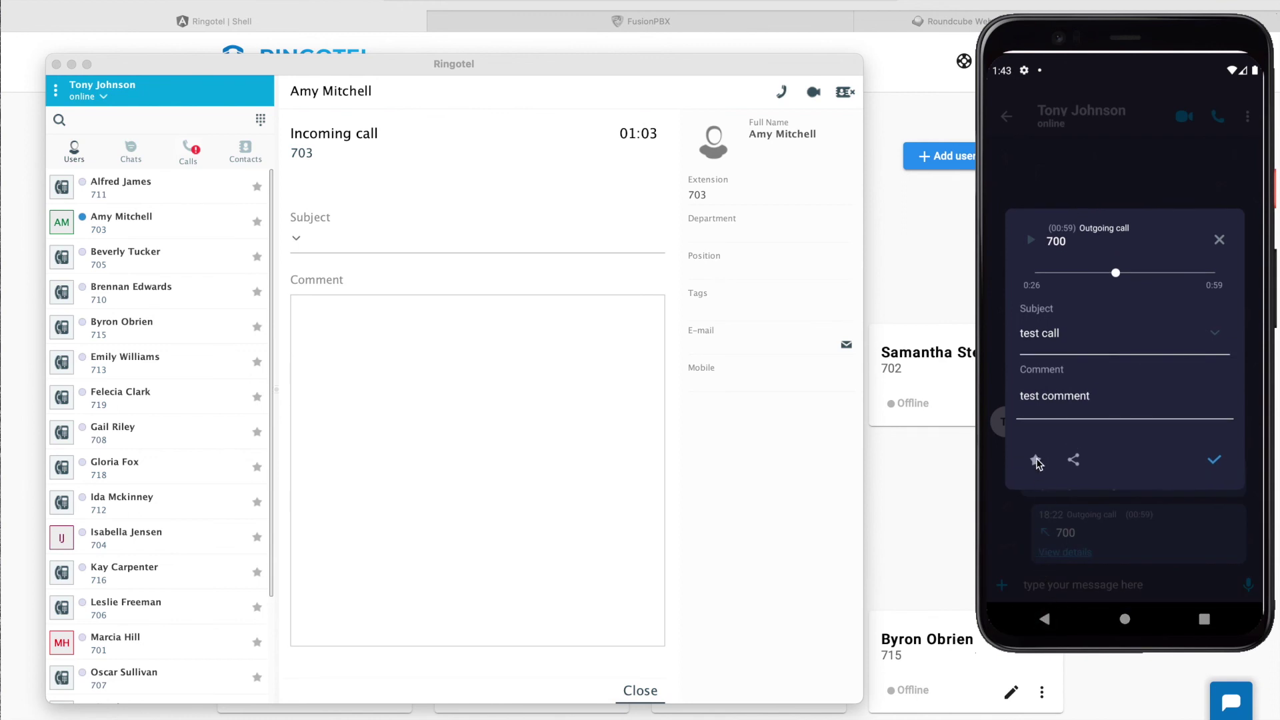
{"action": "left_click", "coordinate": [1037, 460]}
{"action": "left_click", "coordinate": [1214, 460]}
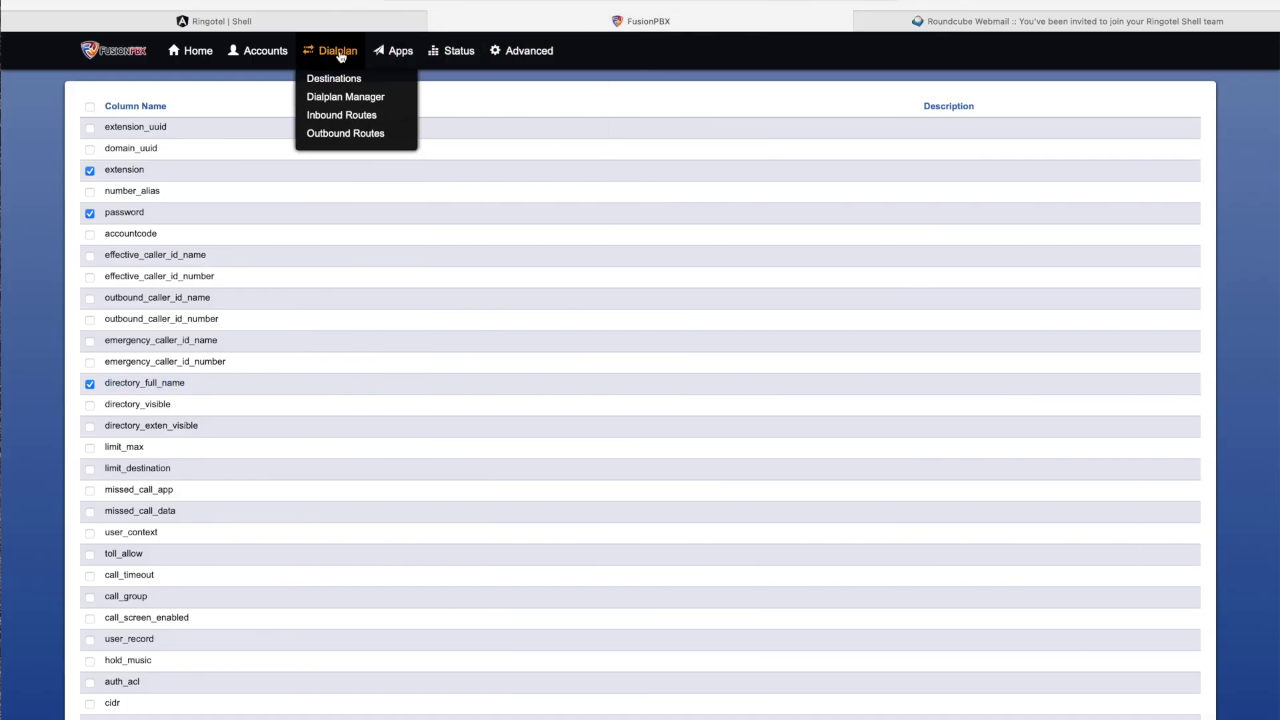
Step: Choose Call Detail Records from the FusionPBX Apps menu
{"action": "mouse_move", "coordinate": [394, 52]}
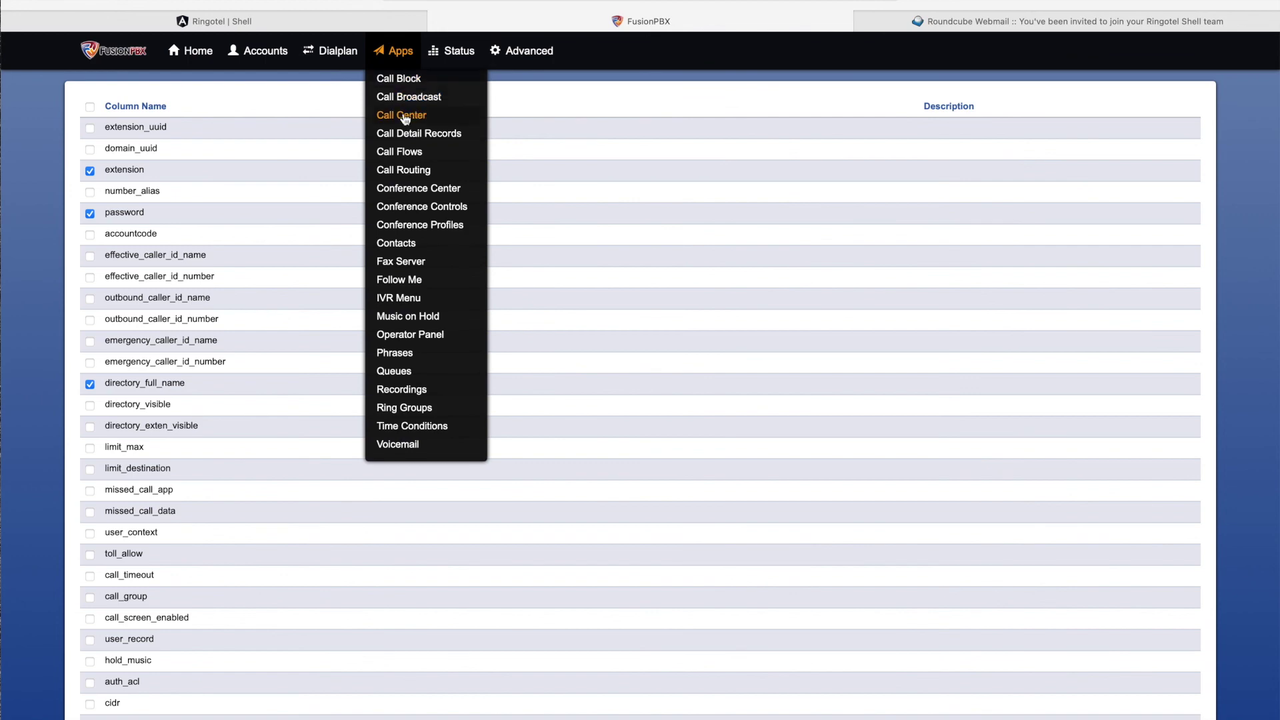
{"action": "left_click", "coordinate": [400, 134]}
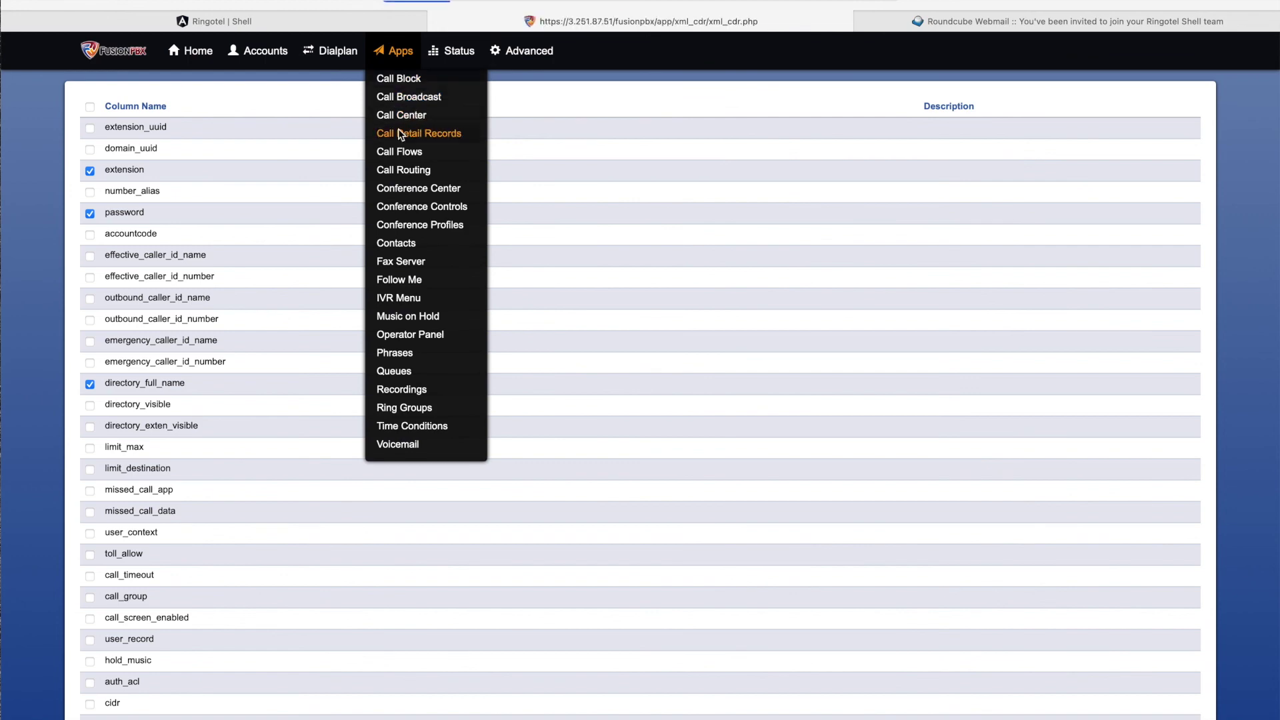